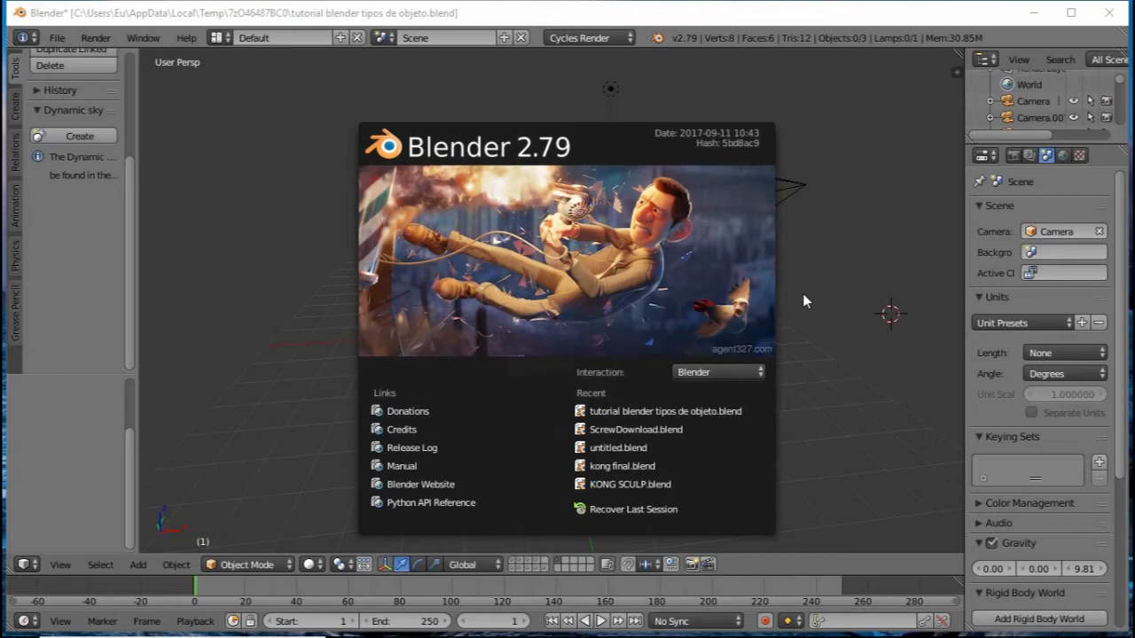
- Dismiss the splash screen, then select the cube and inspect its origin point at close range
click(803, 301)
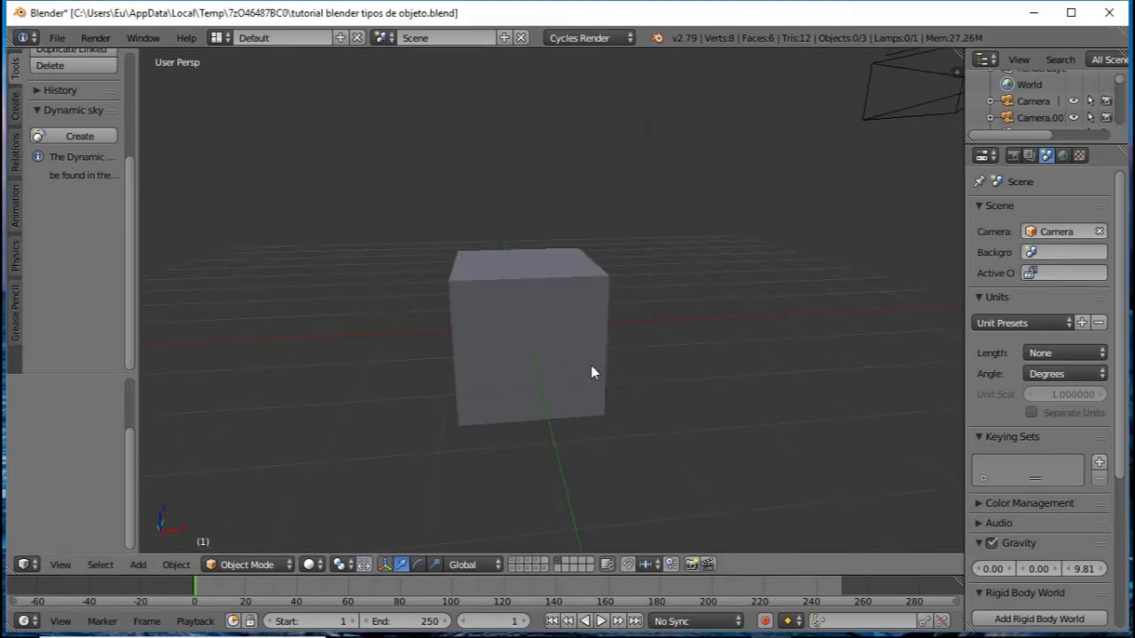
right_click(533, 321)
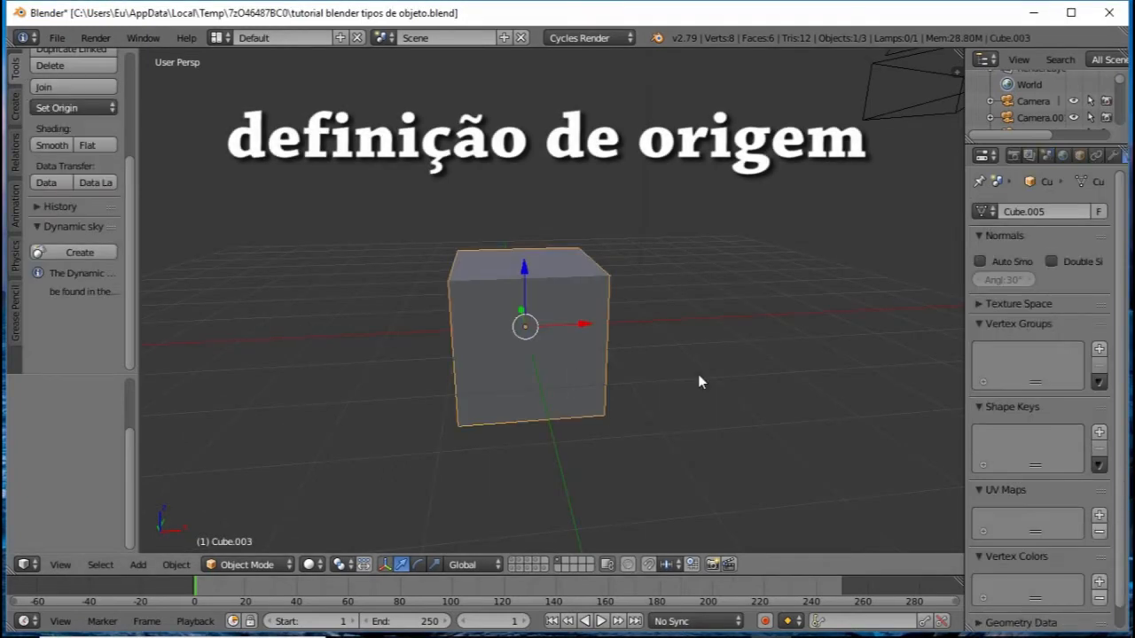
scroll(506, 362, up, 5)
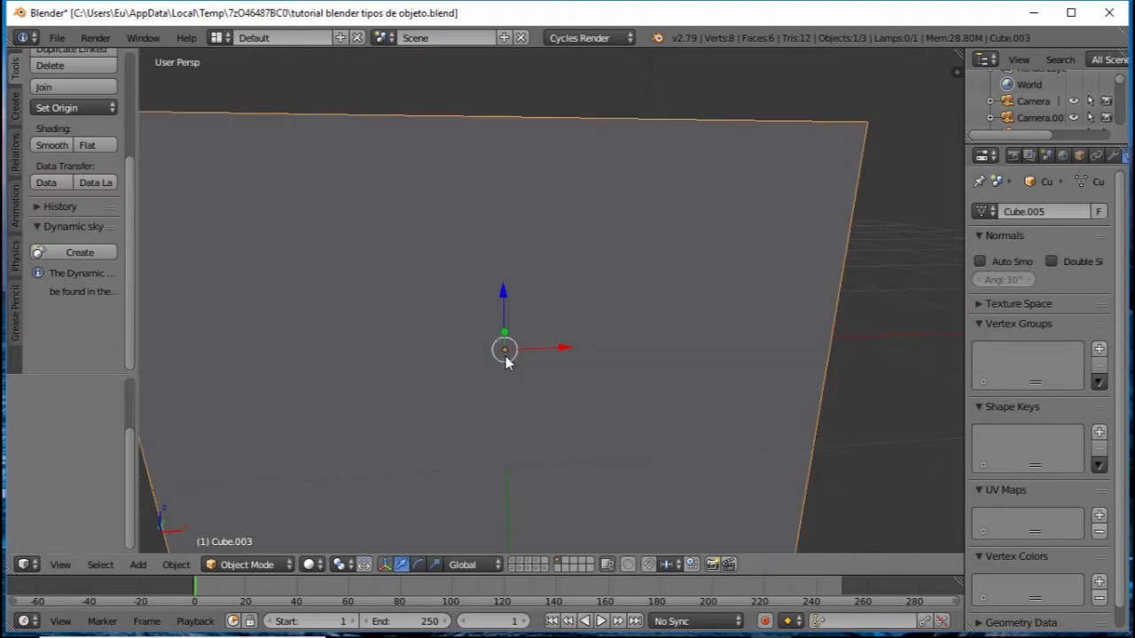
scroll(506, 361, down, 3)
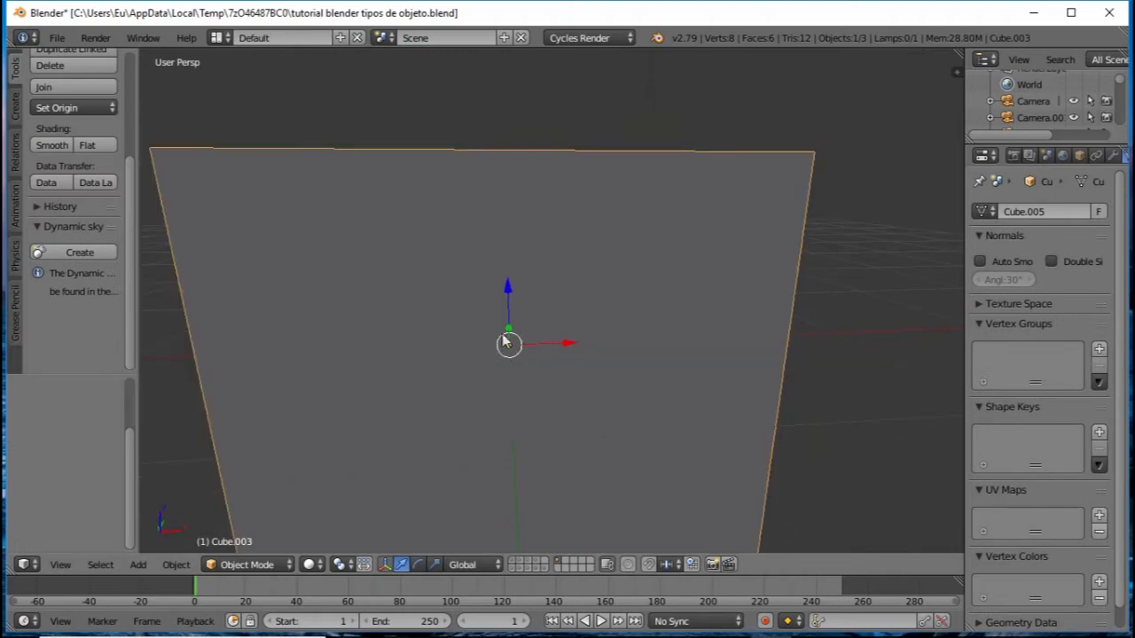
scroll(513, 339, down, 2)
scroll(517, 337, down, 2)
- Try moving, scaling and rotating the cube around its central origin
key(g)
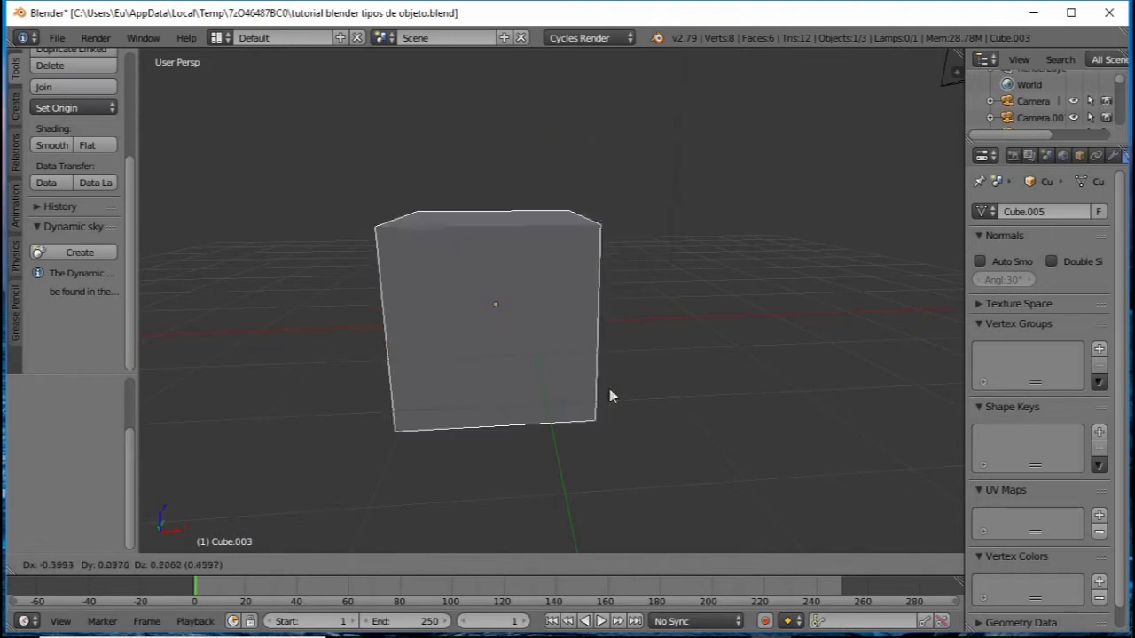
key(s)
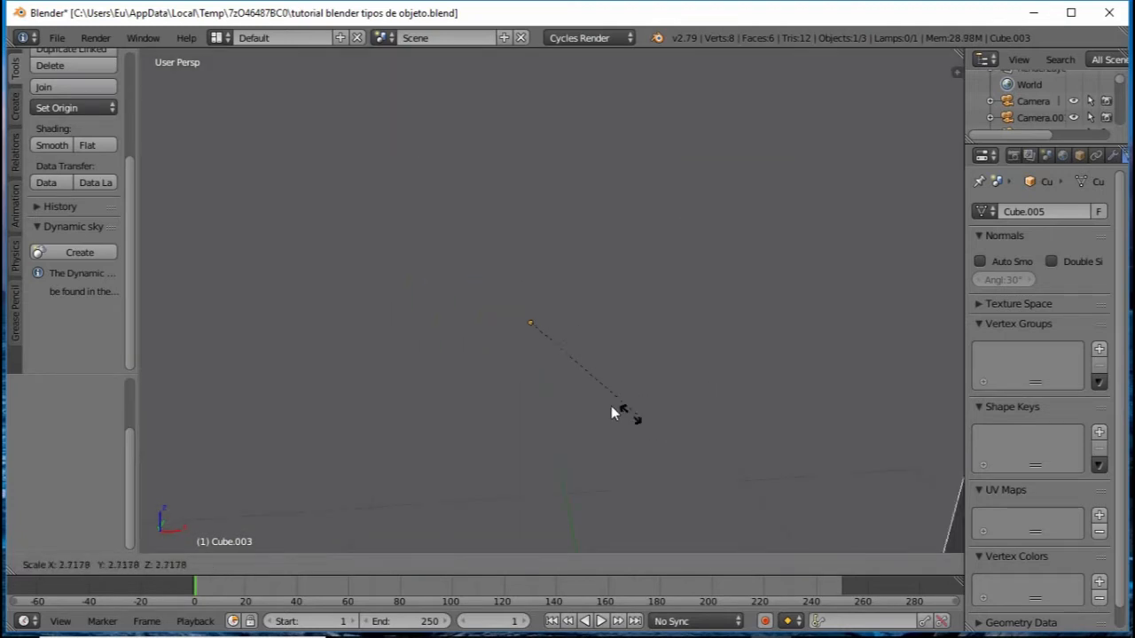
key(r)
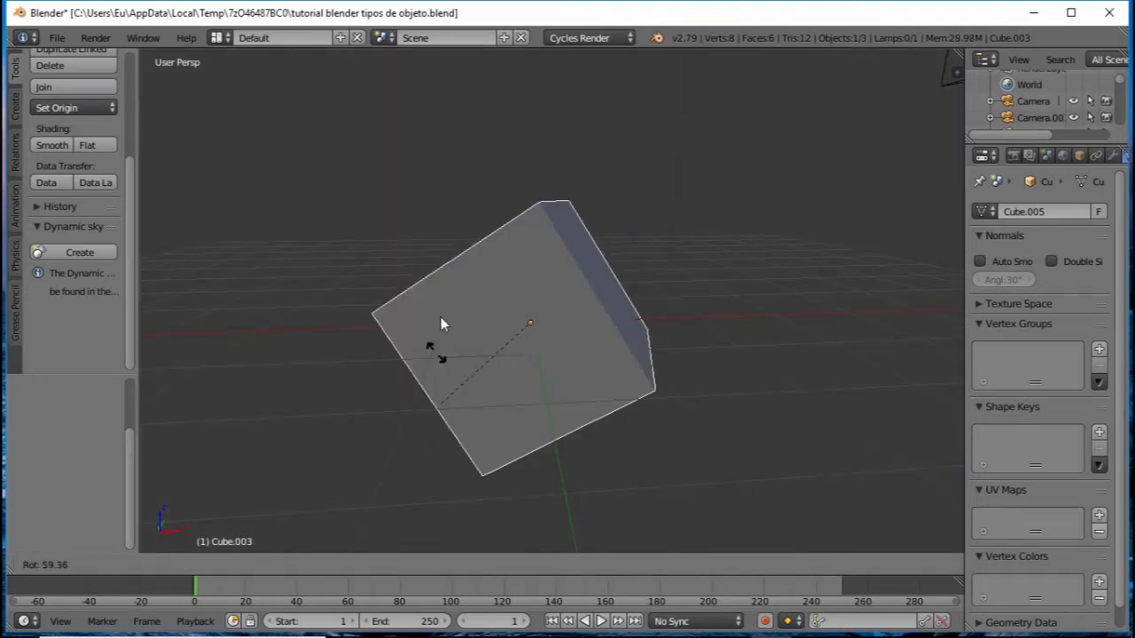
right_click(575, 386)
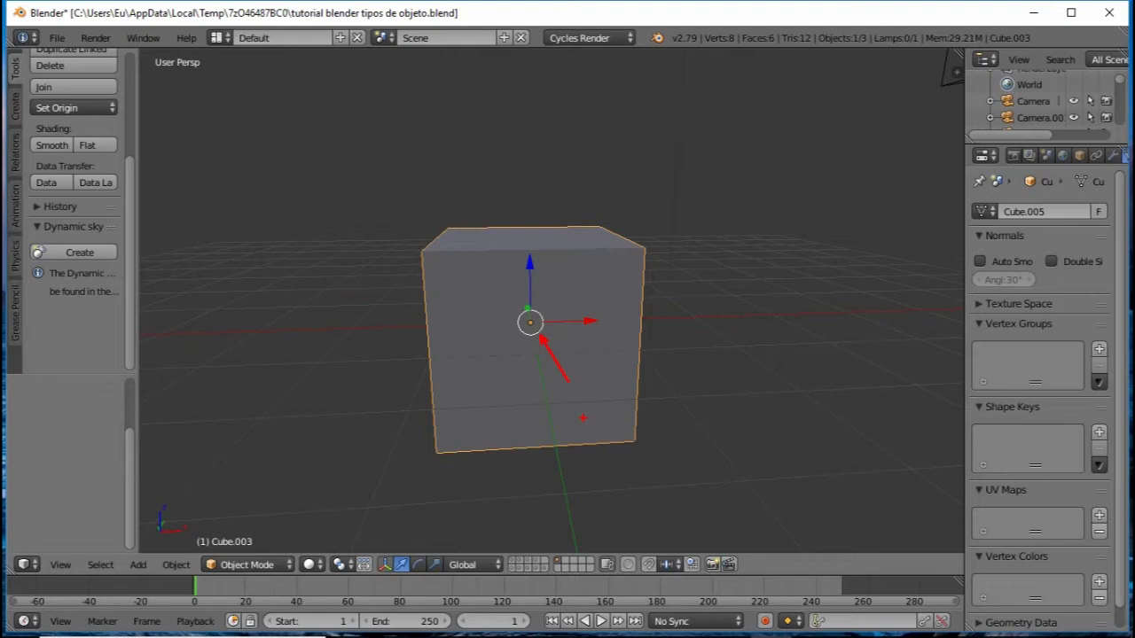
- Widen the tool shelf and bring up the Set Origin options for the cube
drag(133, 190, 189, 190)
scroll(125, 192, up, 5)
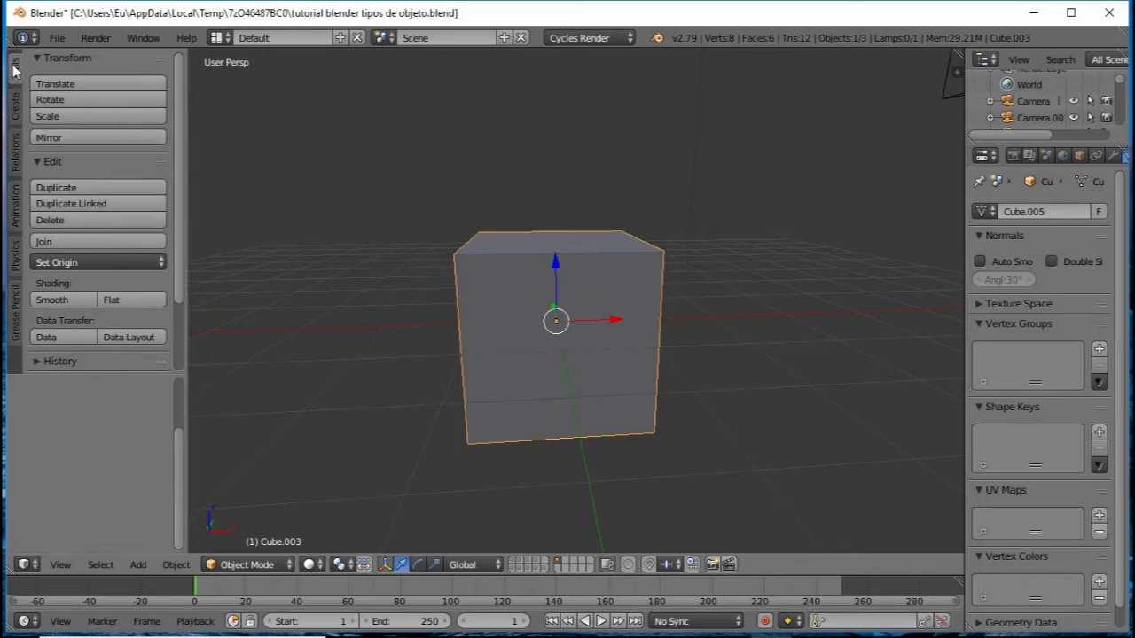
scroll(49, 113, down, 2)
click(34, 95)
click(36, 95)
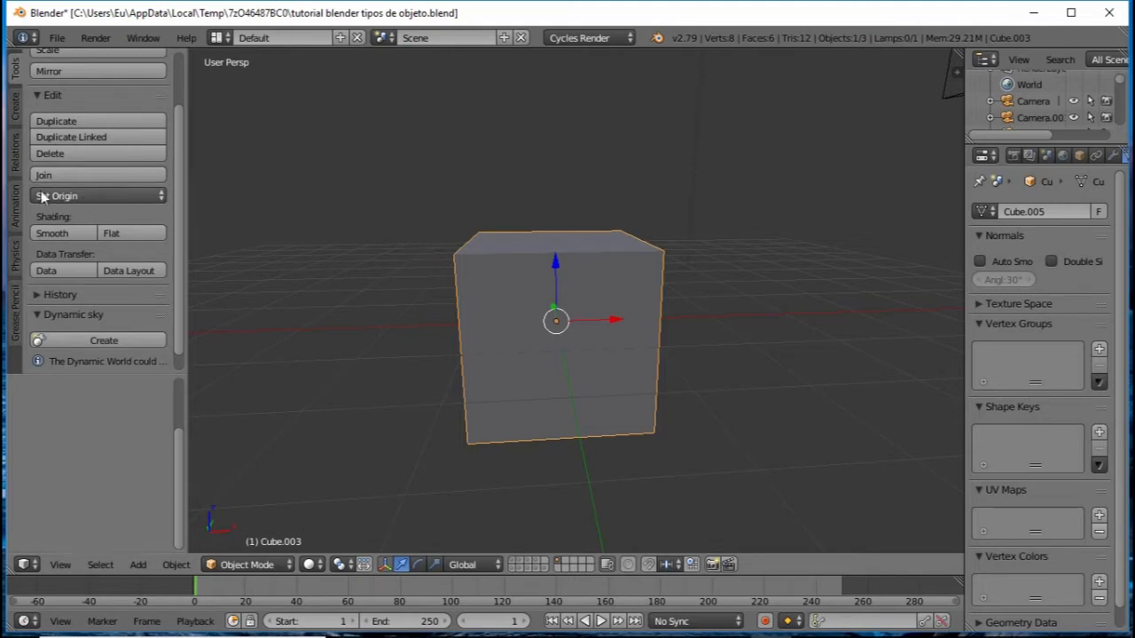
click(160, 199)
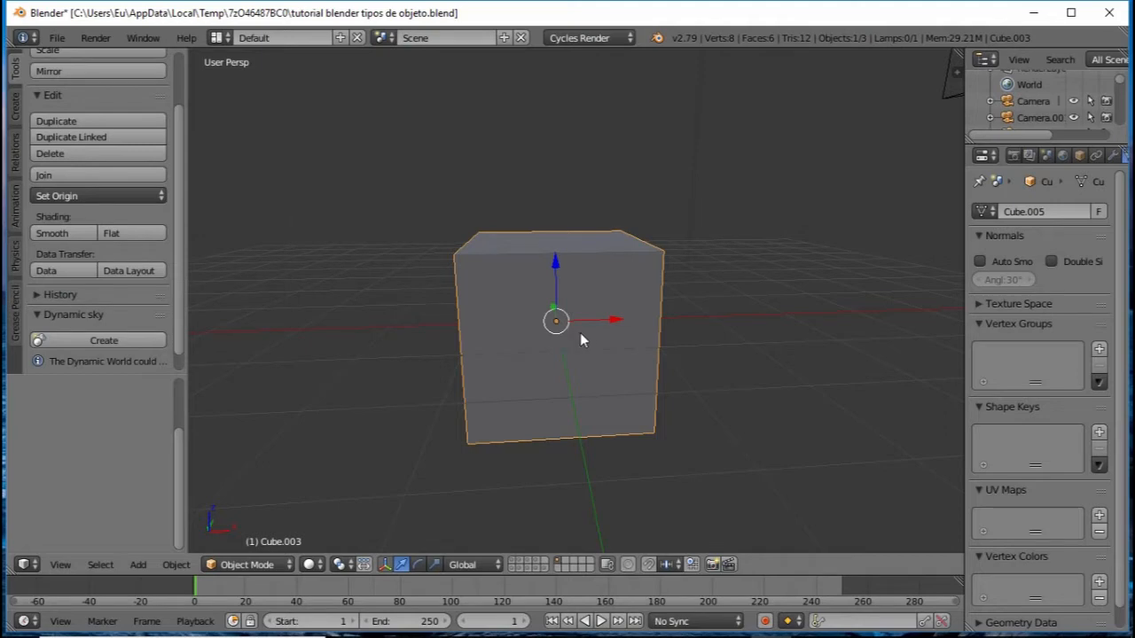
- Try rotating the cube around its origin at the centre of the geometry
middle_drag(585, 332, 490, 324)
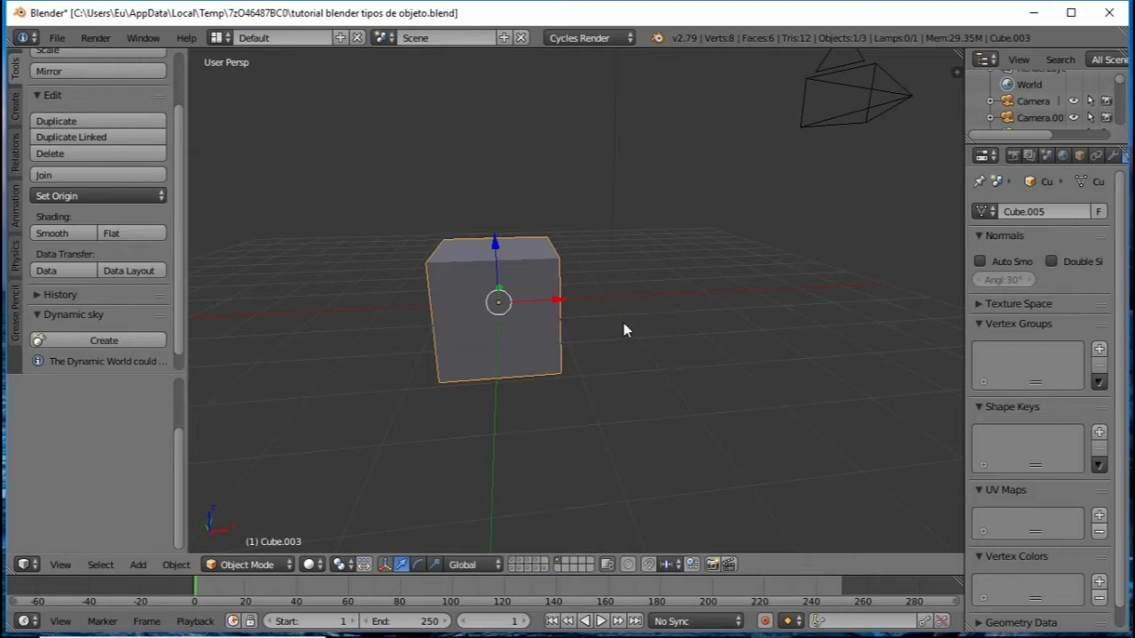
key(r)
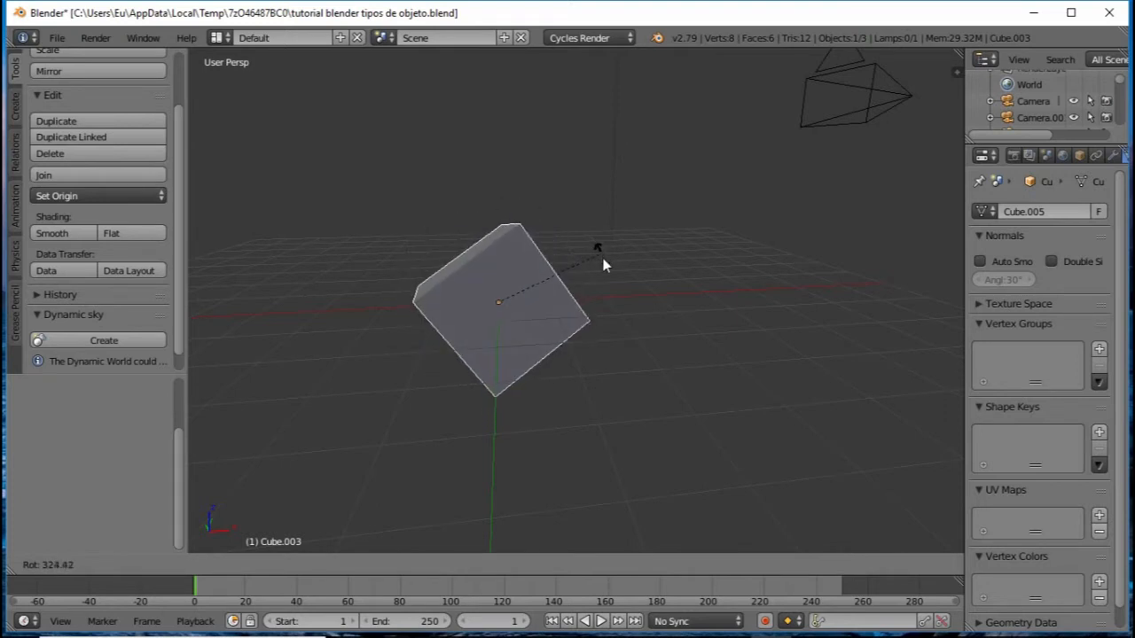
right_click(553, 370)
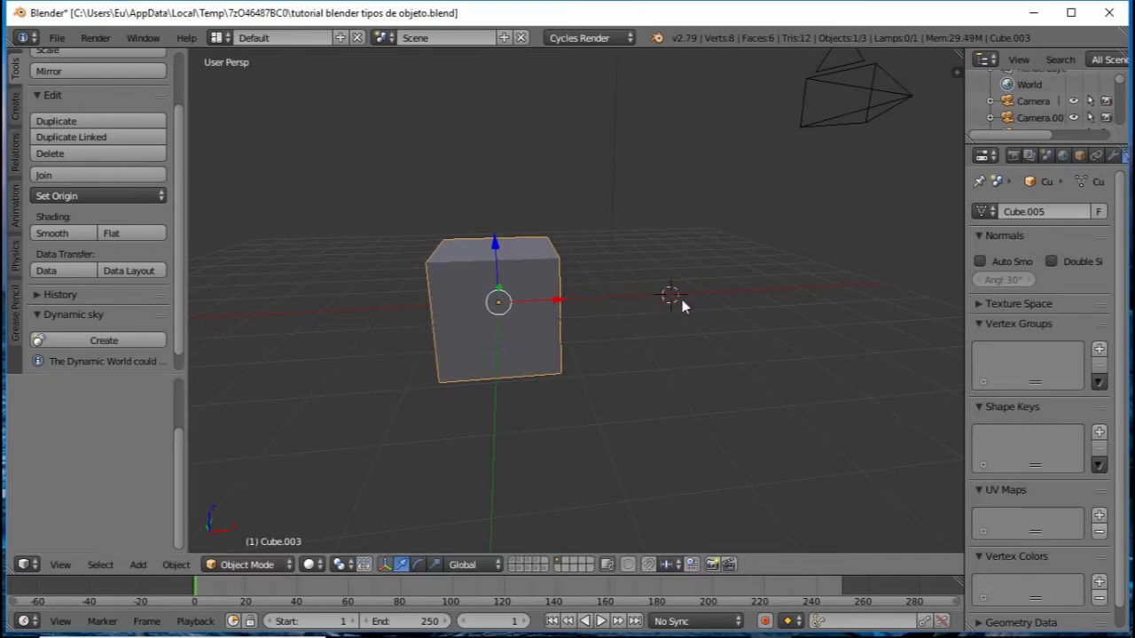
- Place the 3D cursor beside the cube near the red X axis and set the cube's origin to the 3D cursor
click(685, 298)
click(156, 197)
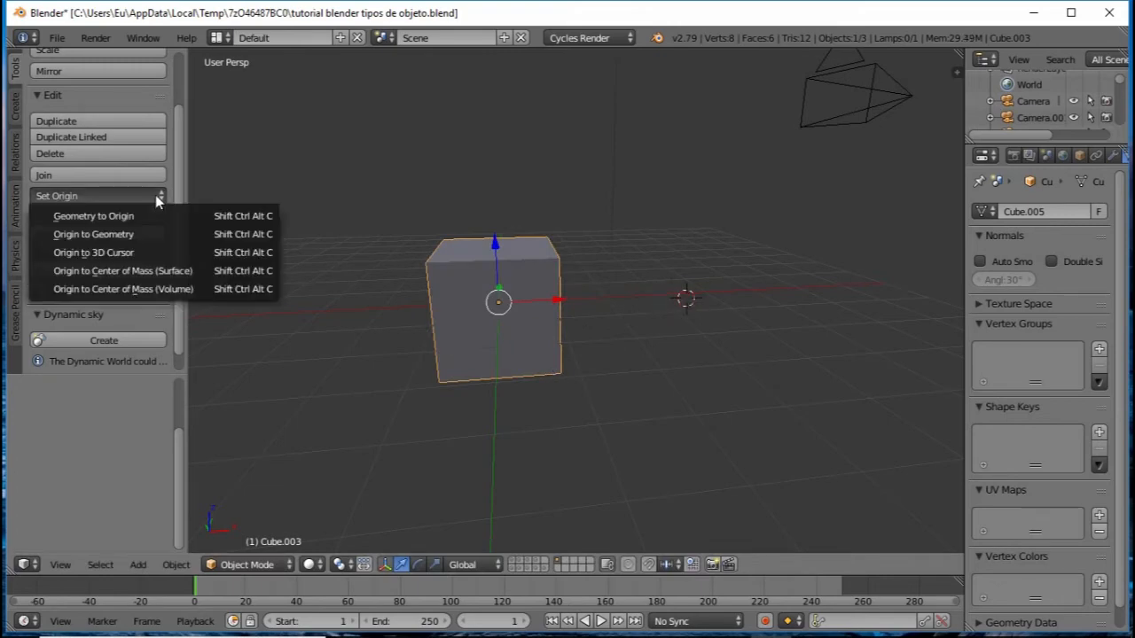
click(118, 253)
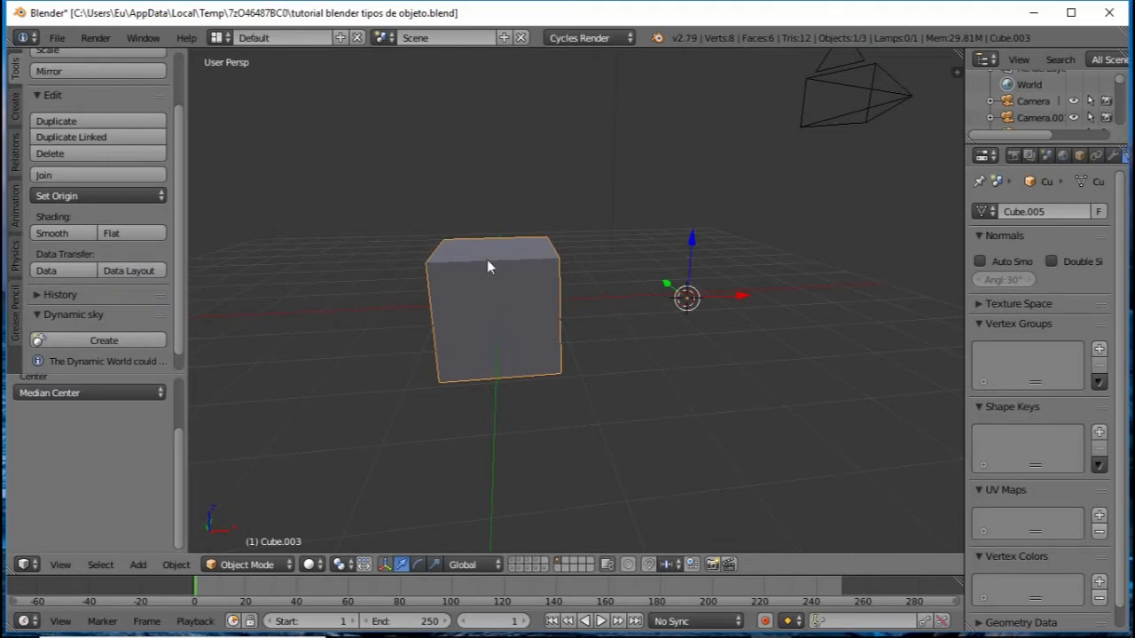
- Try rotating the cube around its displaced origin at the 3D cursor
click(145, 195)
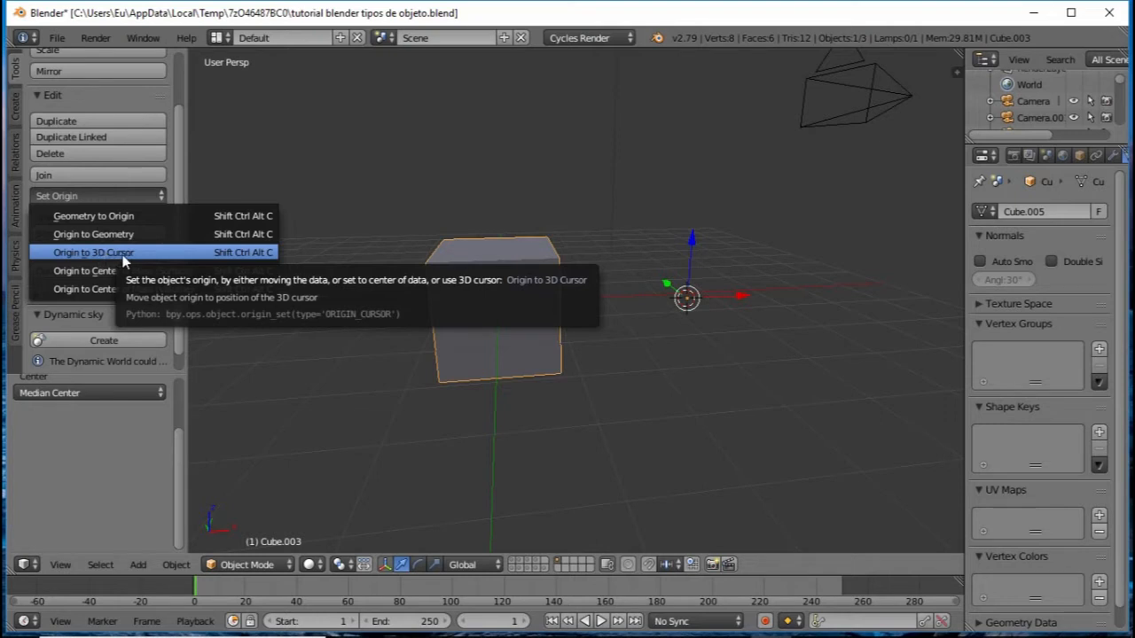
click(215, 259)
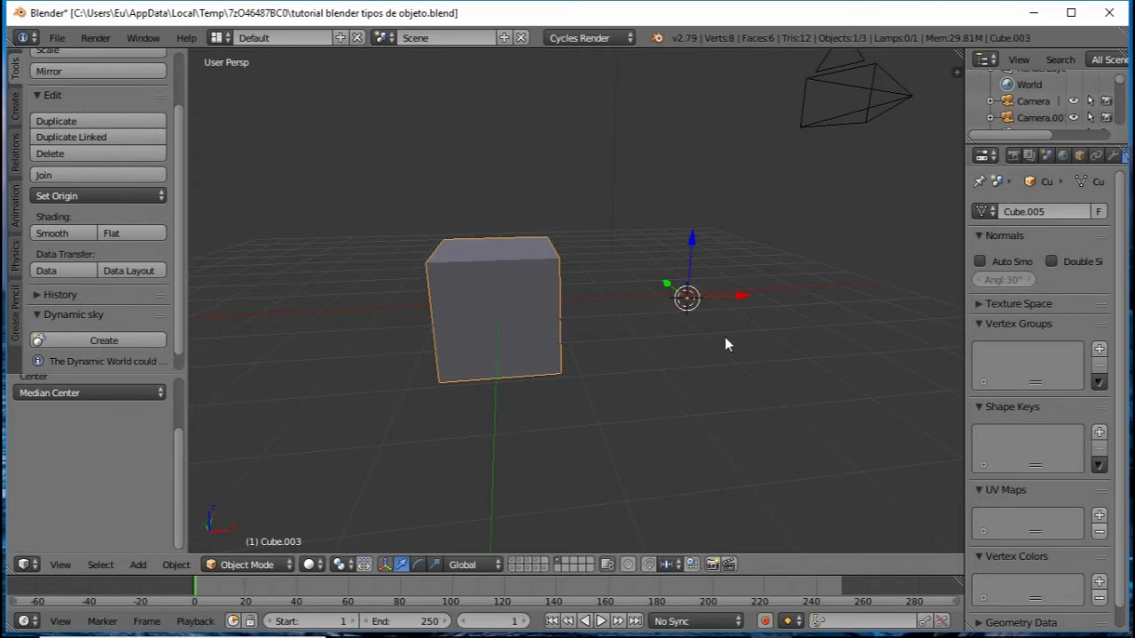
key(r)
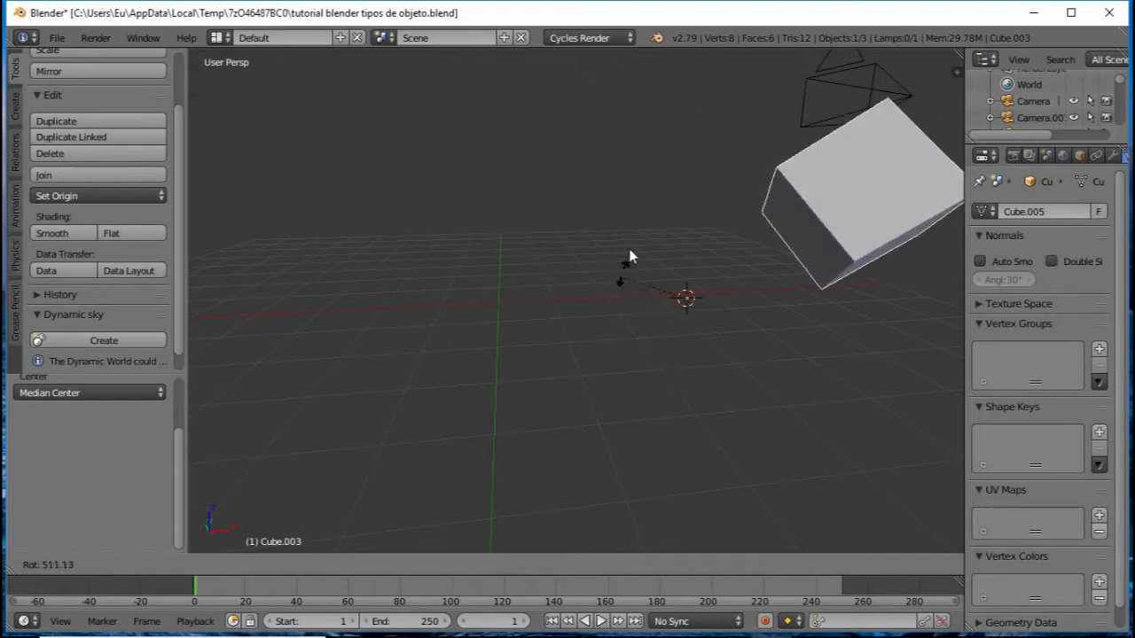
key(Escape)
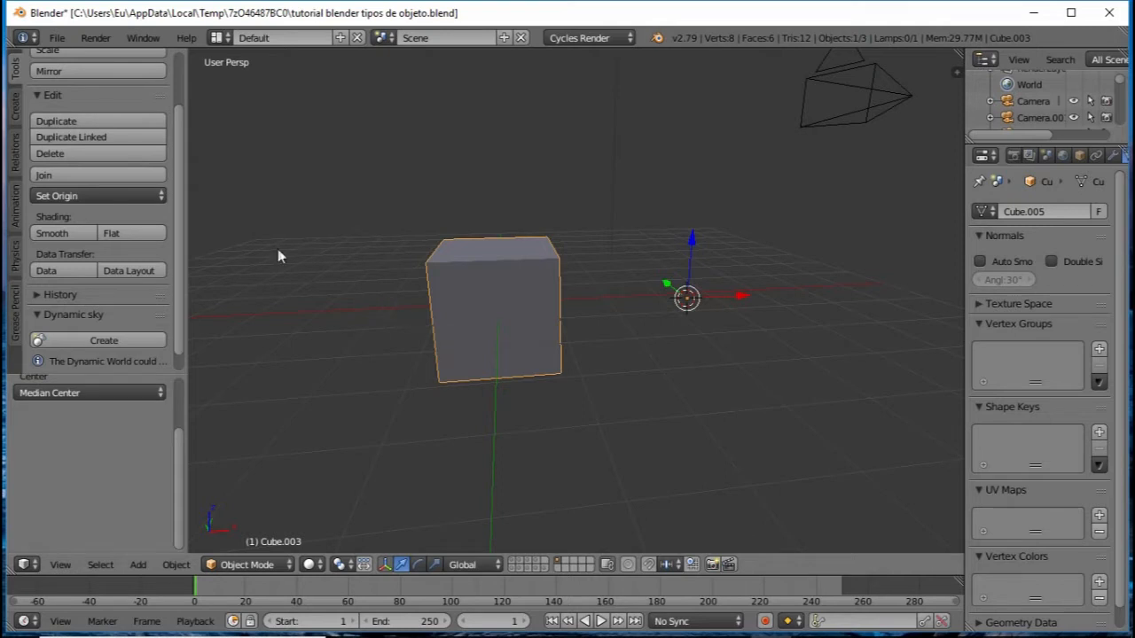
- Try Geometry to Origin on the cube, then undo the move
click(153, 199)
click(98, 196)
click(156, 193)
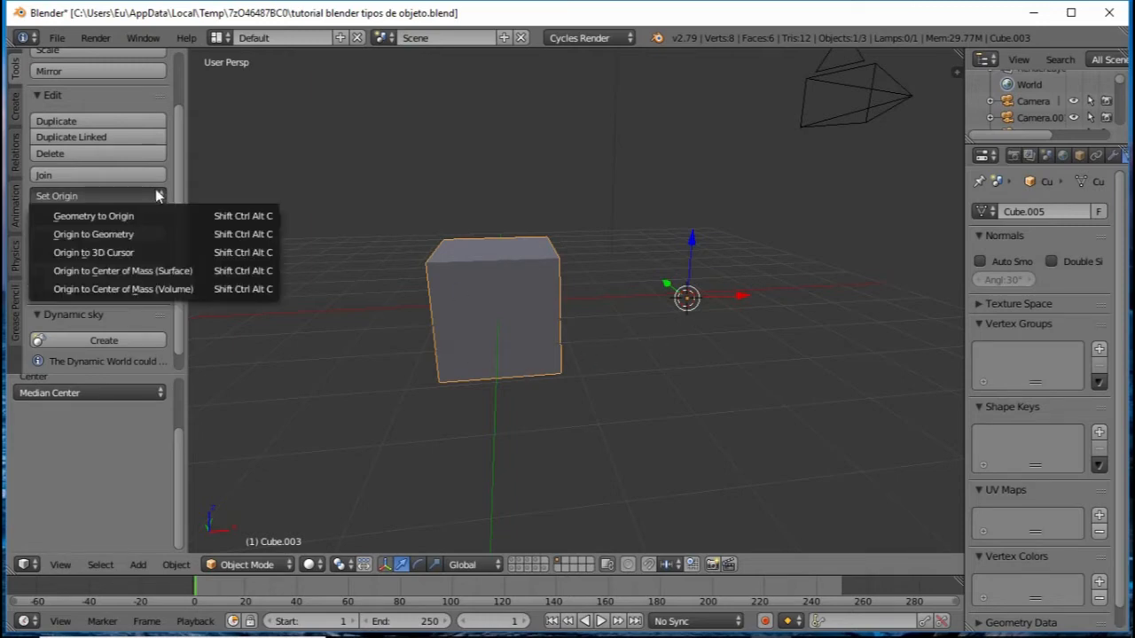
click(122, 217)
middle_drag(673, 310, 685, 317)
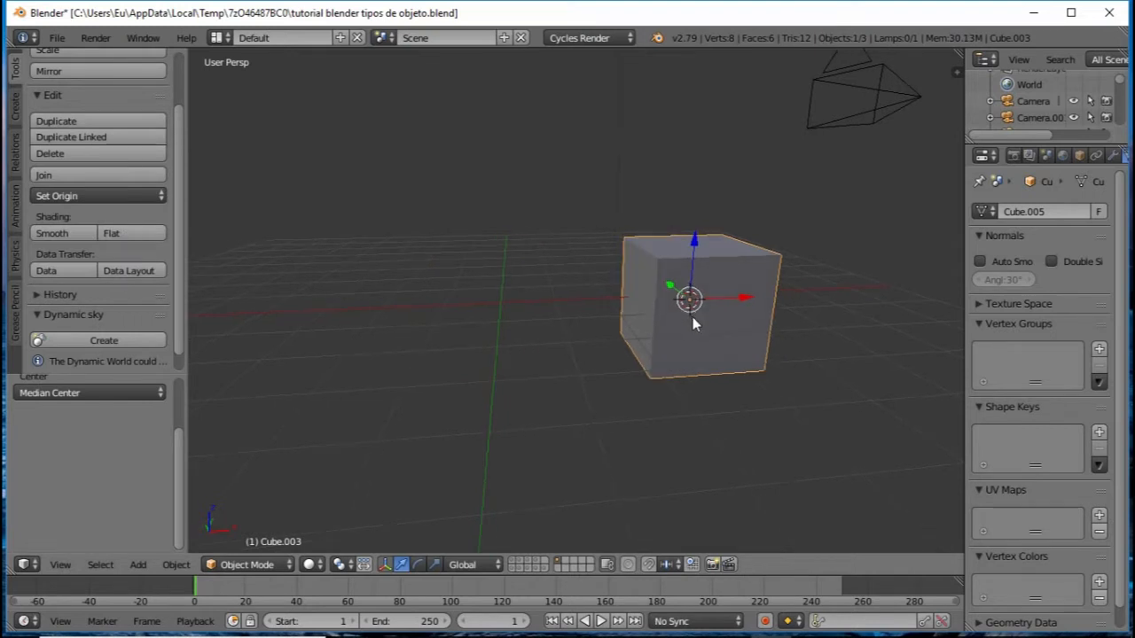
key(ctrl+z)
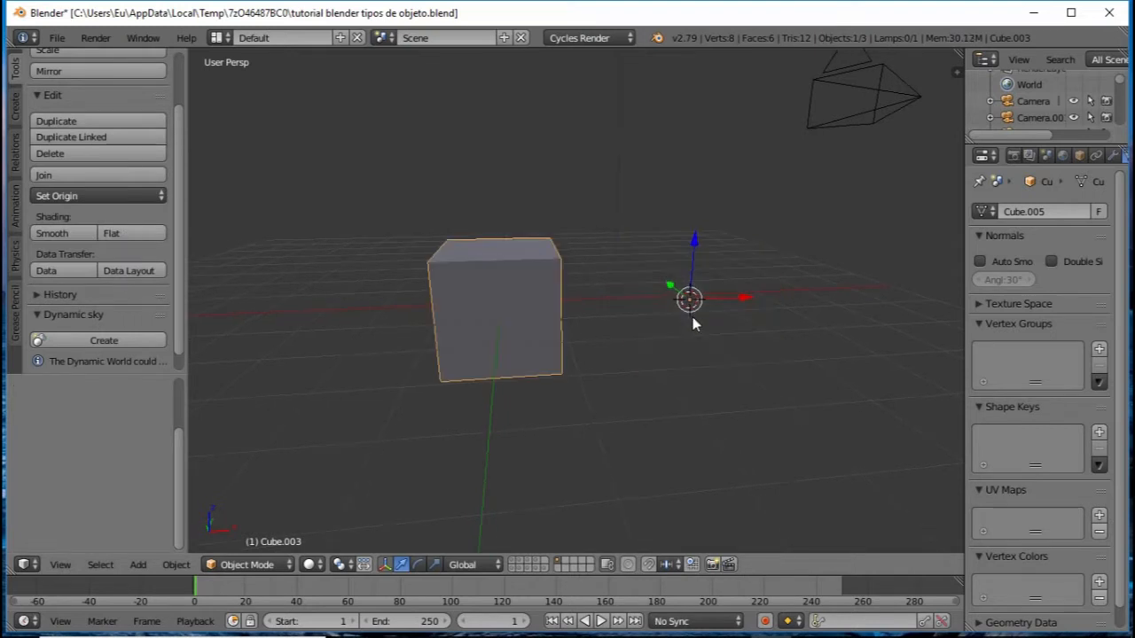
- Return the cube's origin to its centre with Origin to Geometry
click(135, 197)
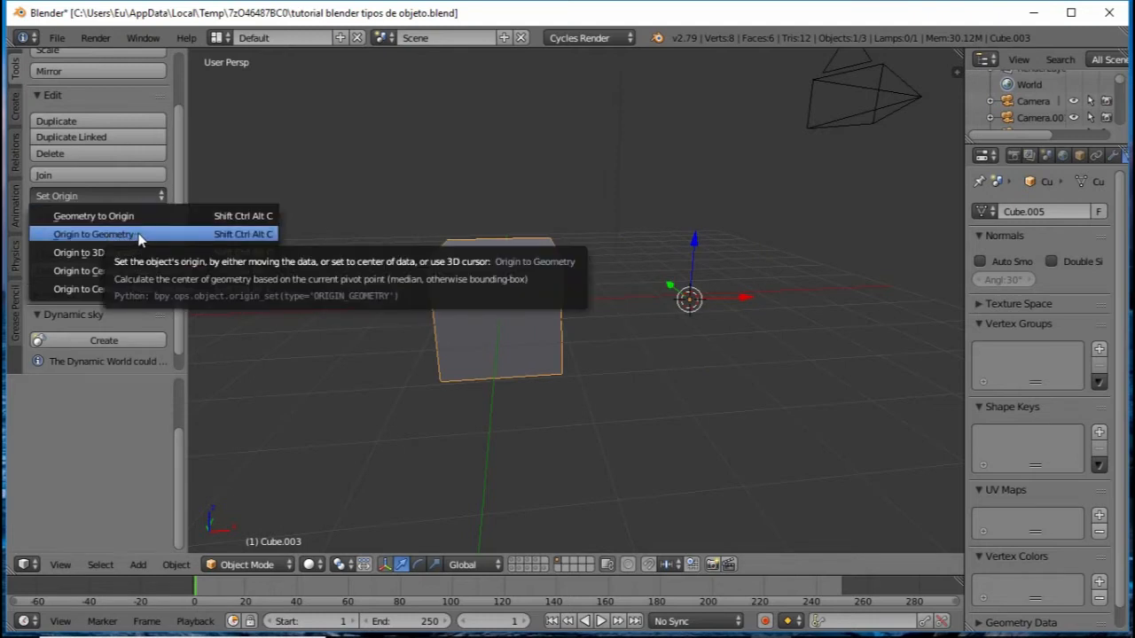
click(138, 235)
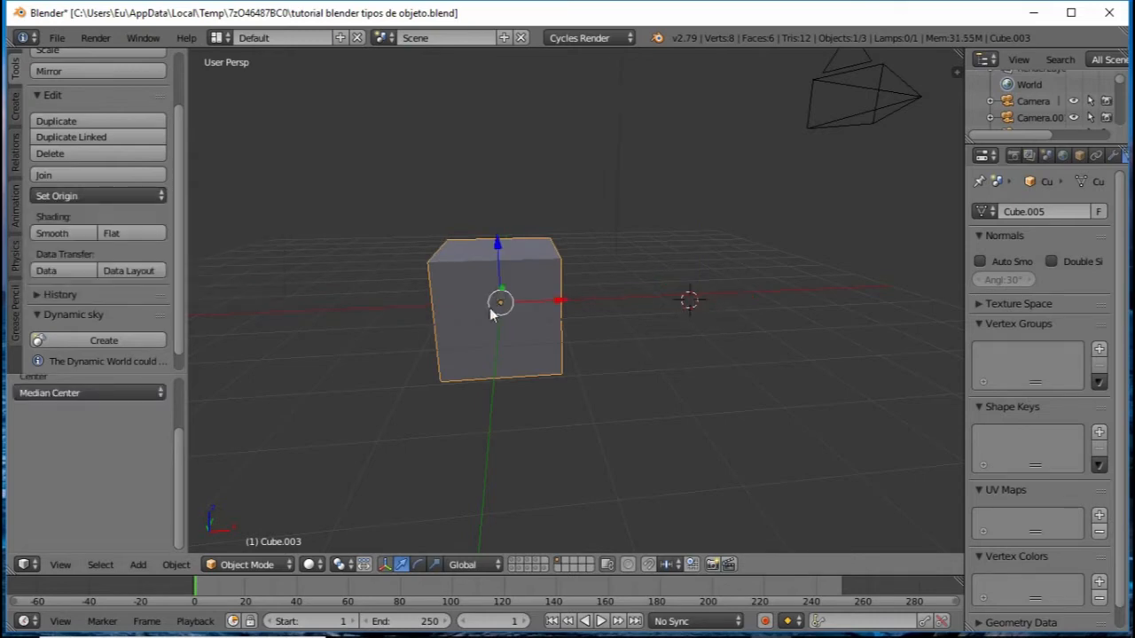
middle_drag(499, 317, 617, 317)
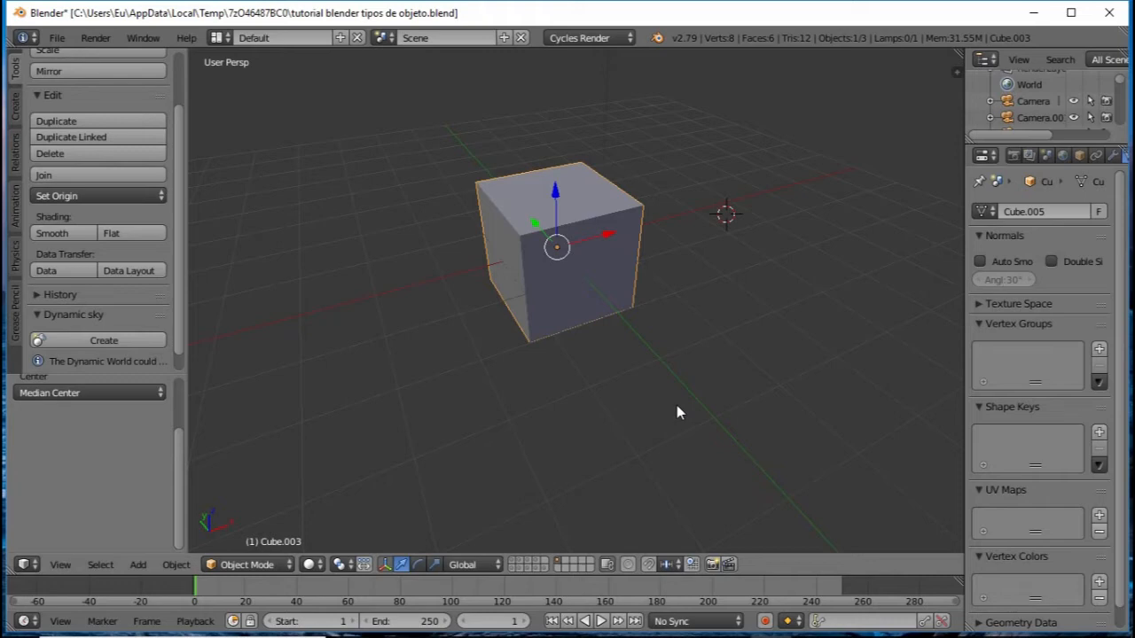
- Shape the cube into a thin upright panel by scaling it to about 0.061 along global Y and about 1.946 along global Z
key(s)
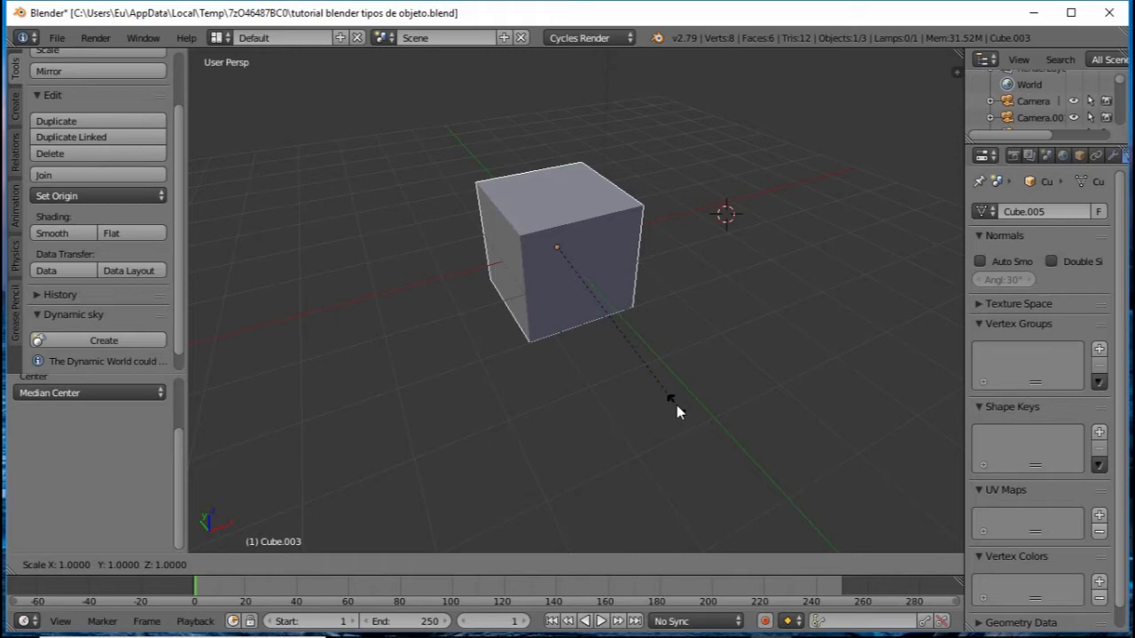
right_click(676, 405)
middle_drag(676, 406, 648, 347)
scroll(648, 347, down, 2)
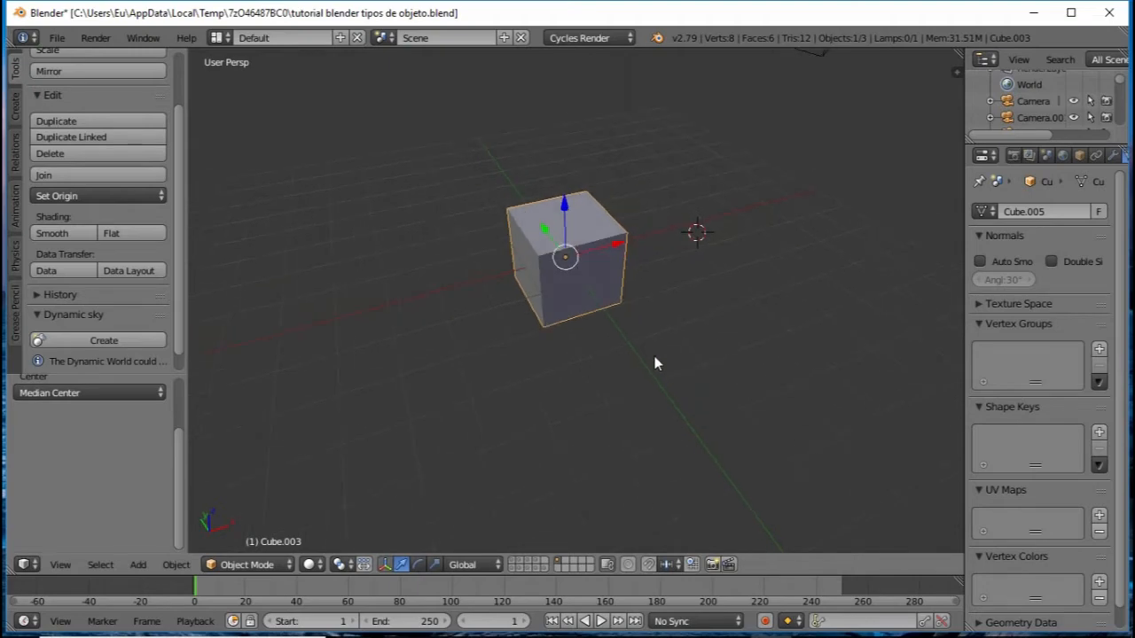
key(s)
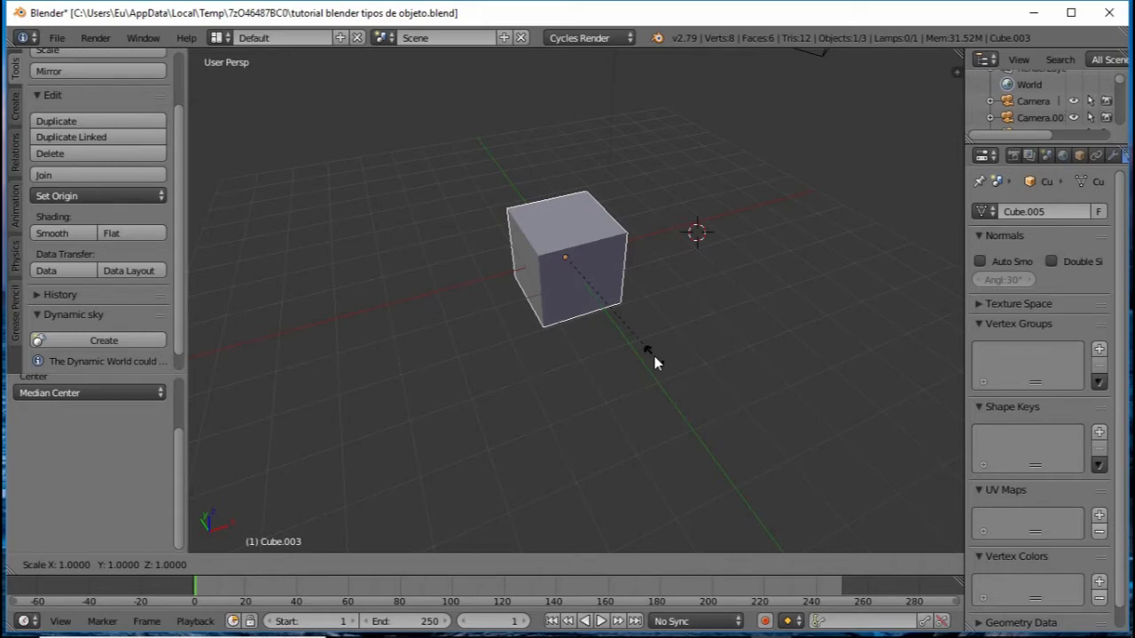
key(y)
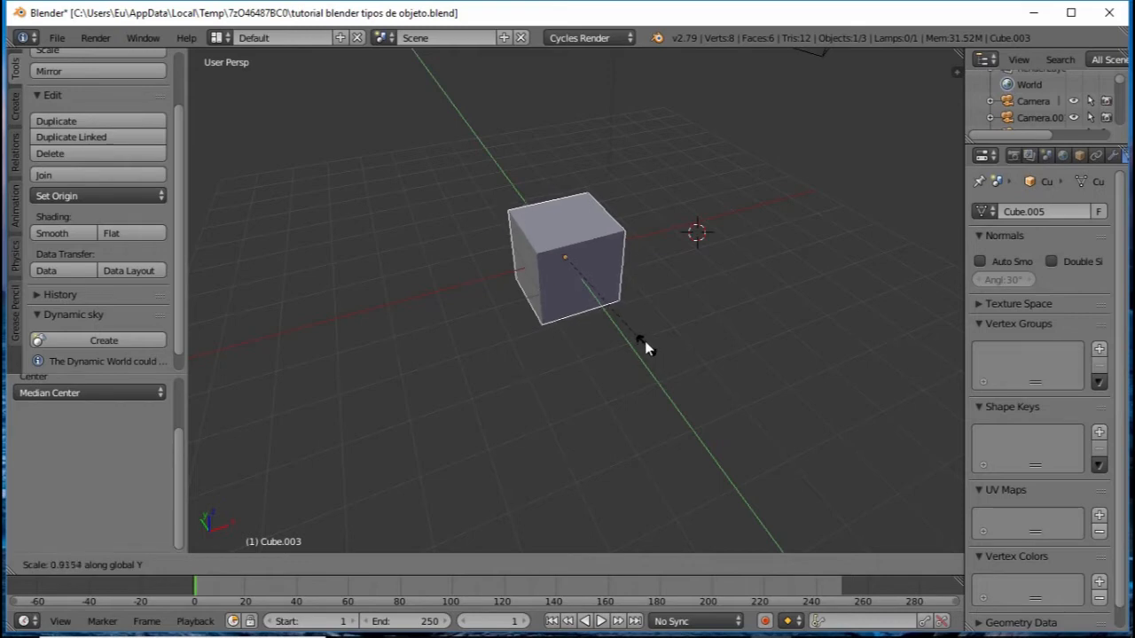
click(569, 260)
middle_drag(571, 262, 593, 318)
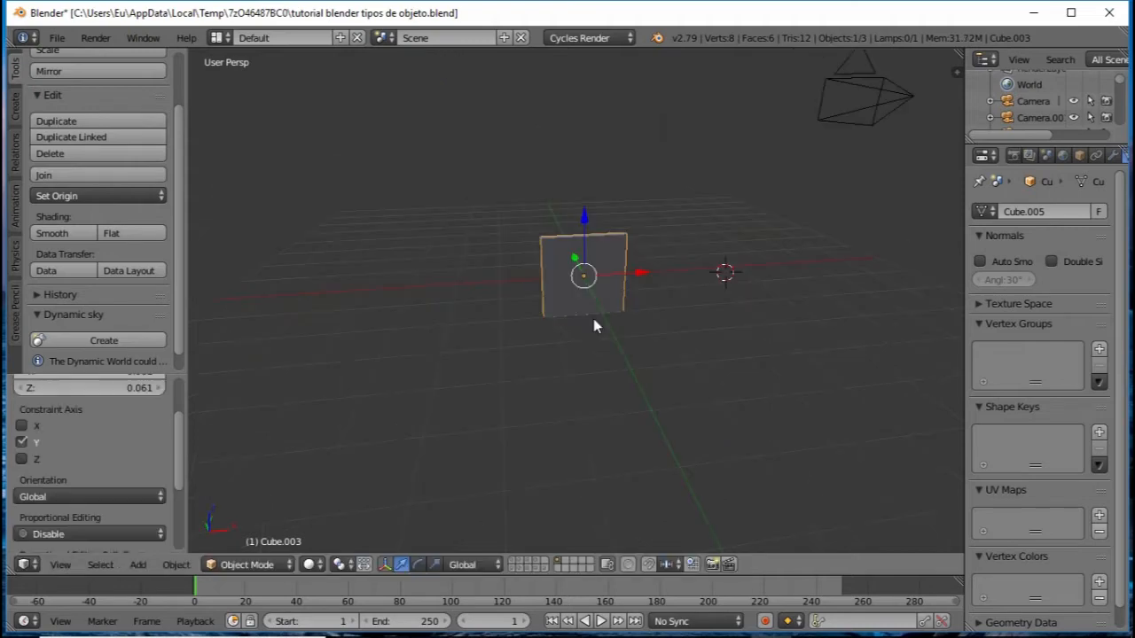
key(s)
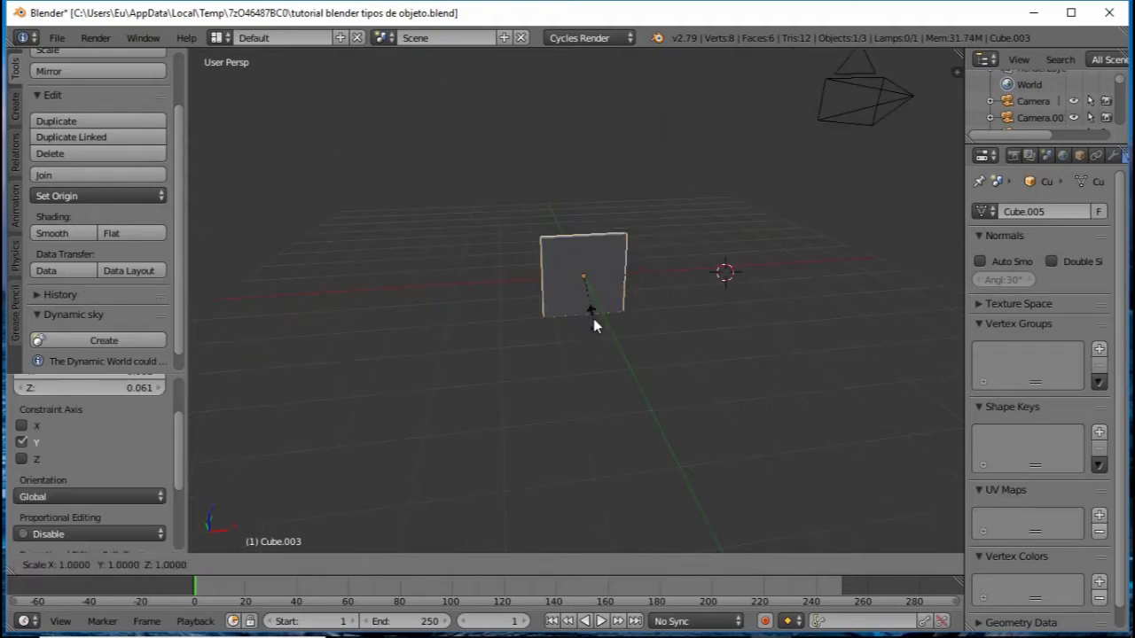
key(z)
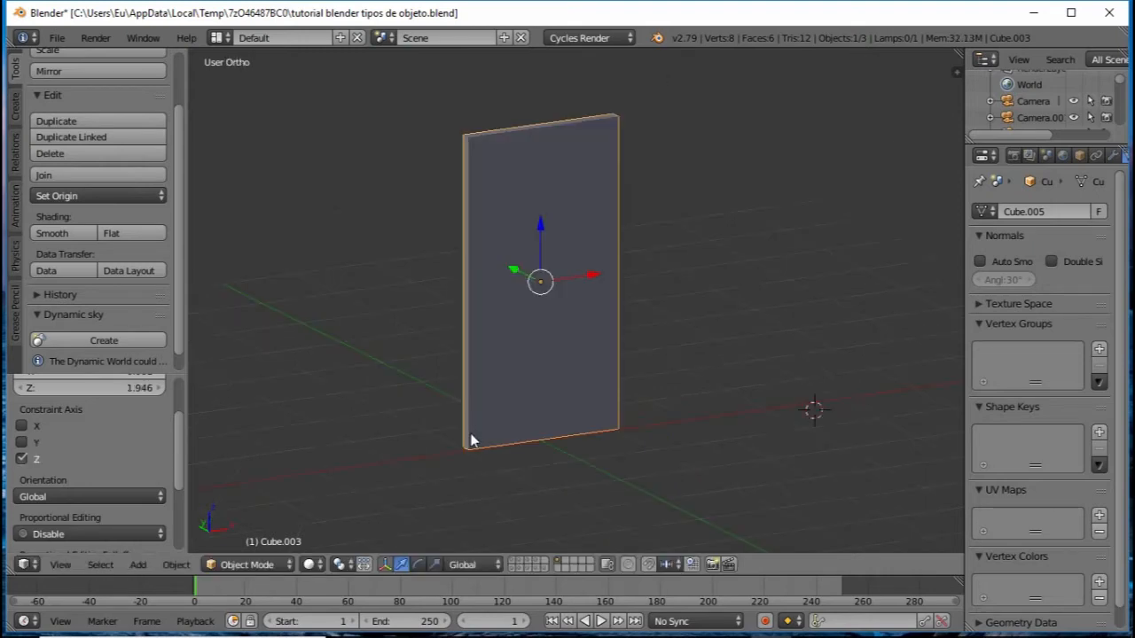
- Try scaling the panel, rotating it freely and rotating it along global X around its central origin
middle_drag(469, 431, 515, 298)
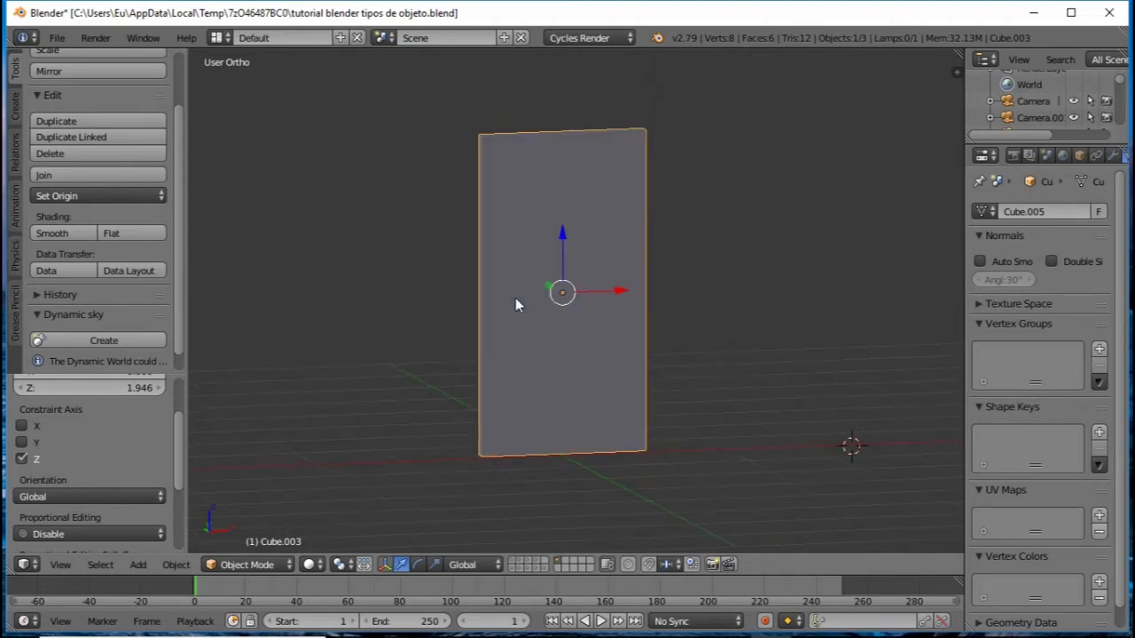
key(s)
right_click(555, 413)
key(r)
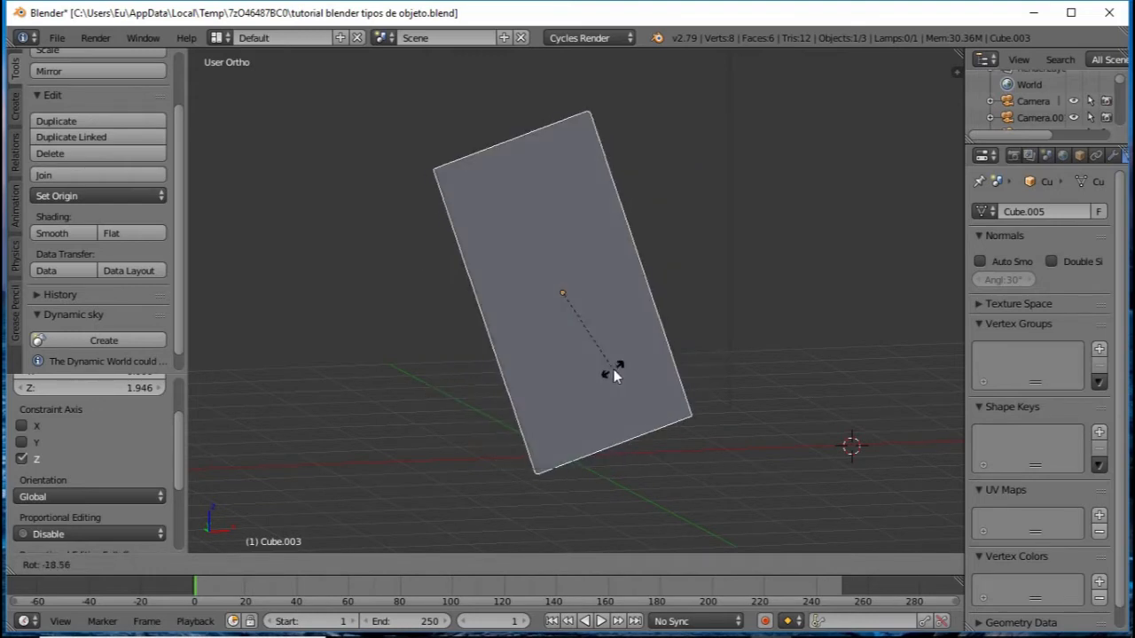
key(x)
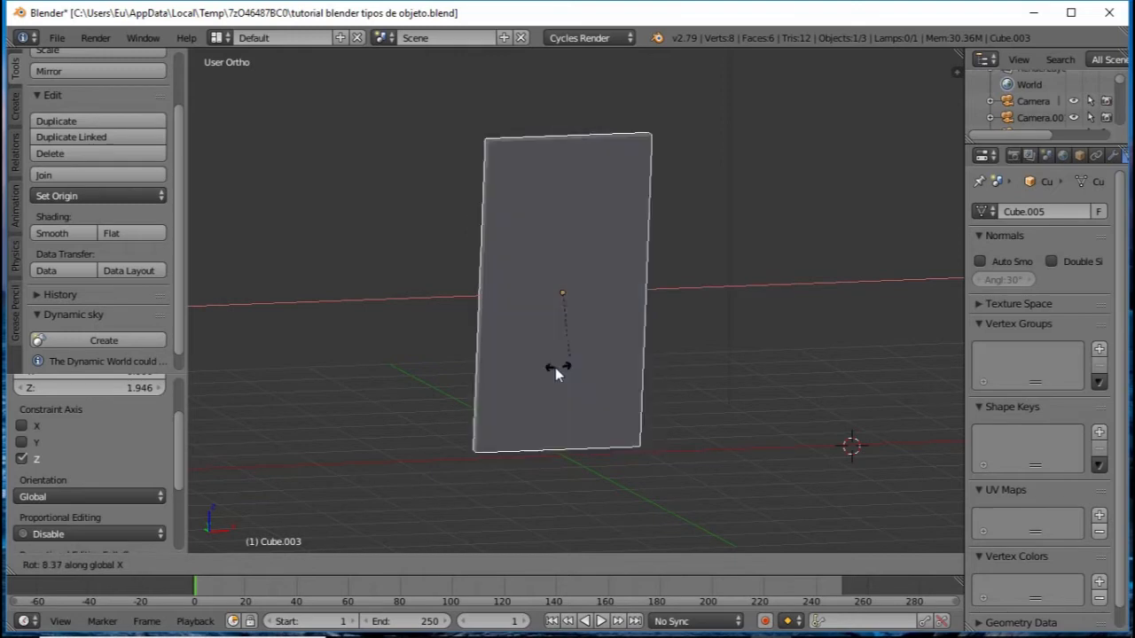
click(568, 306)
middle_drag(524, 397, 548, 398)
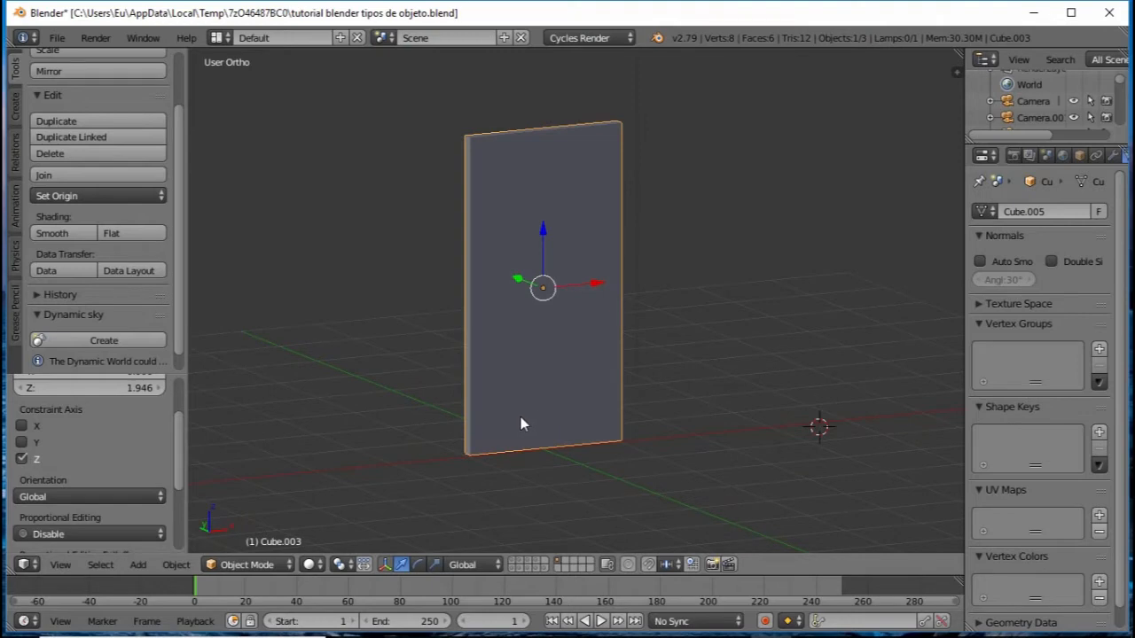
- In Edit Mode, select the short bottom edge at the panel's left corner and switch to vertex selection
middle_drag(522, 423, 697, 451)
key(Tab)
middle_drag(625, 426, 241, 538)
click(251, 563)
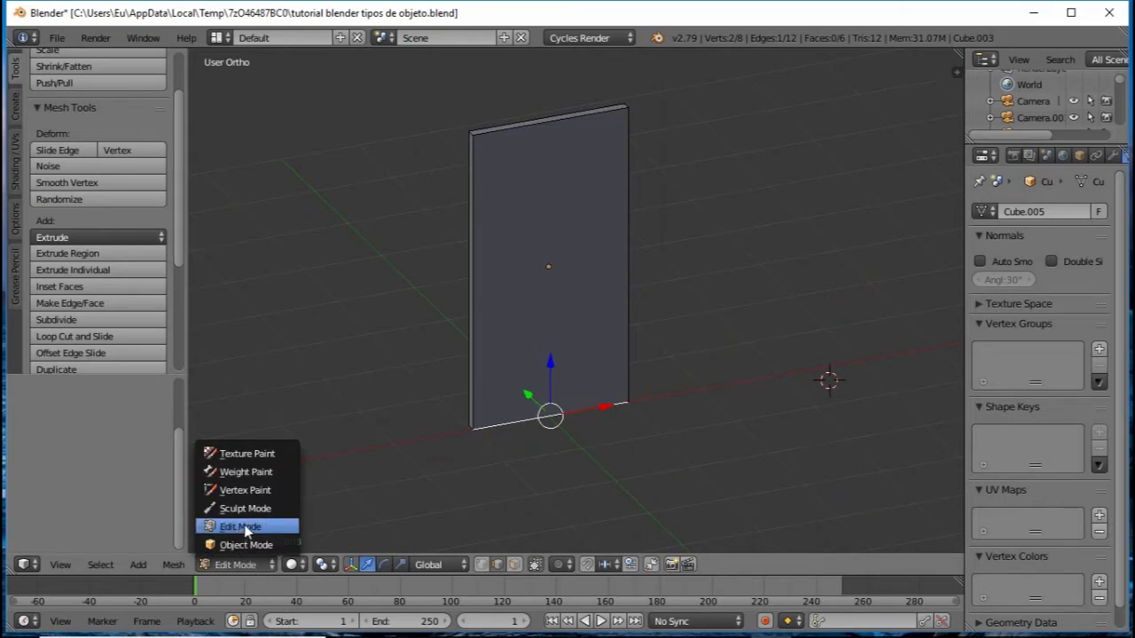
click(242, 527)
key(Tab)
key(Tab)
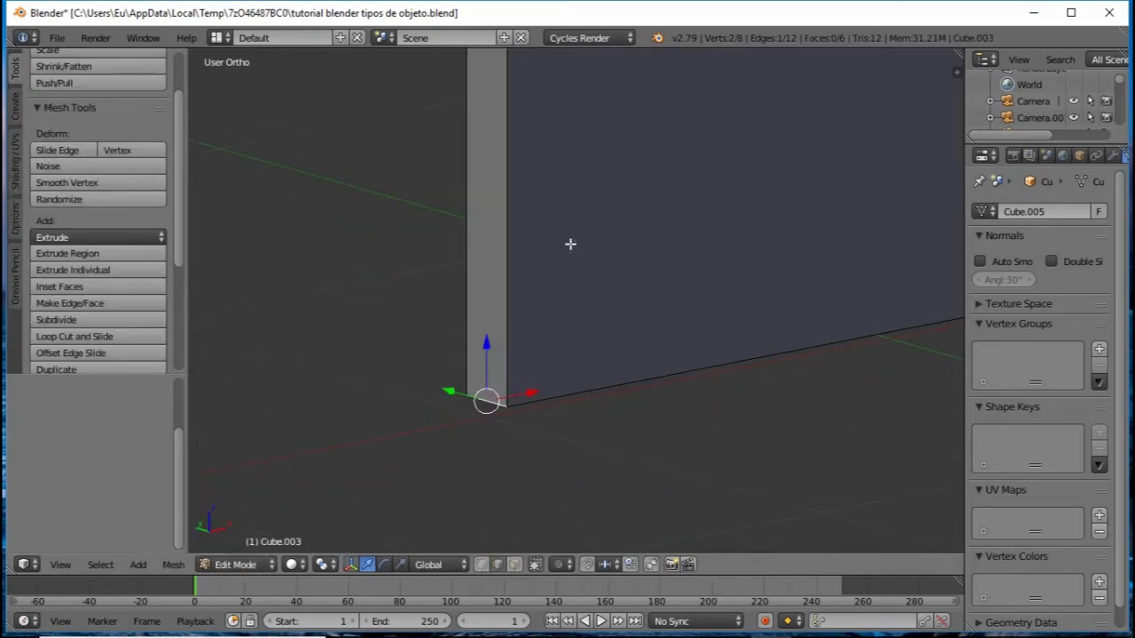
middle_drag(570, 243, 557, 289)
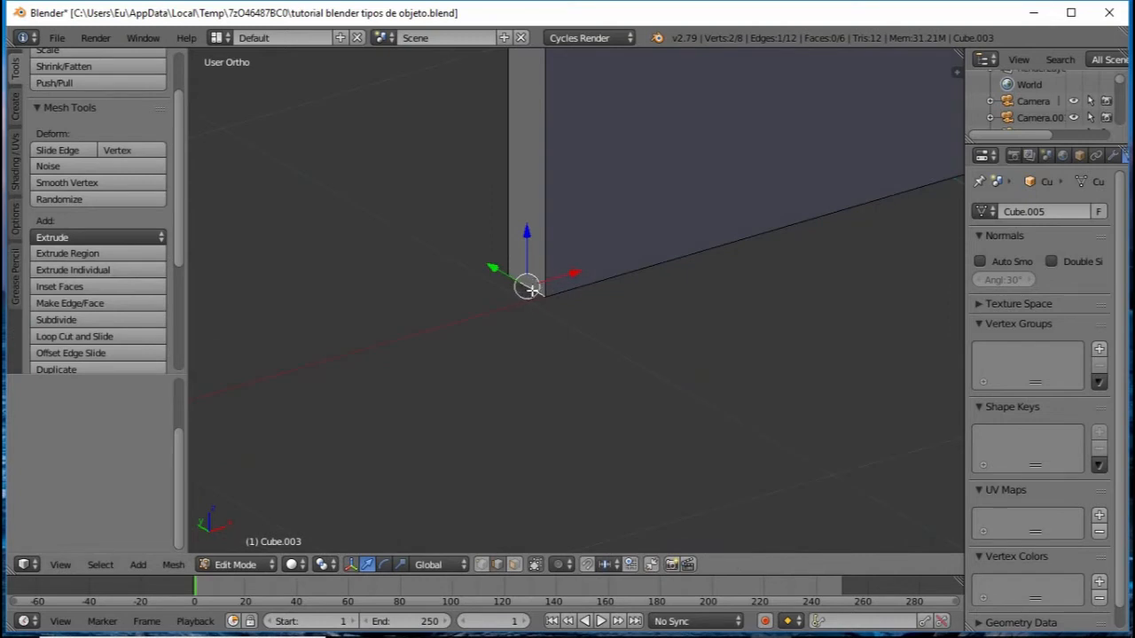
click(484, 565)
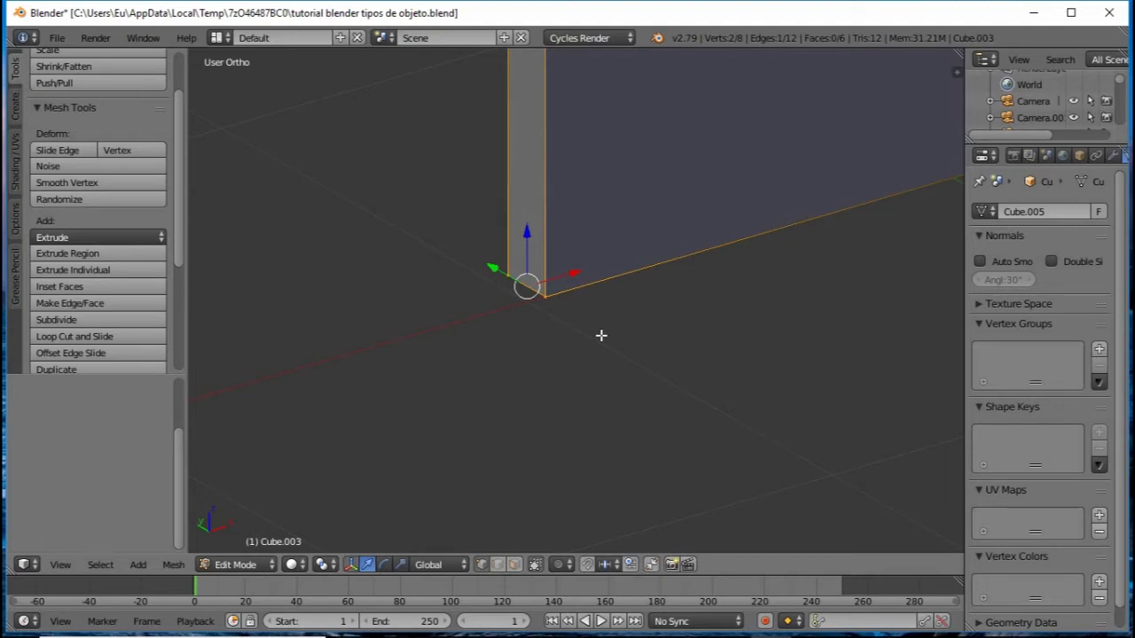
- Snap the 3D cursor to the selected short bottom edge with Cursor to Selected
key(shift+s)
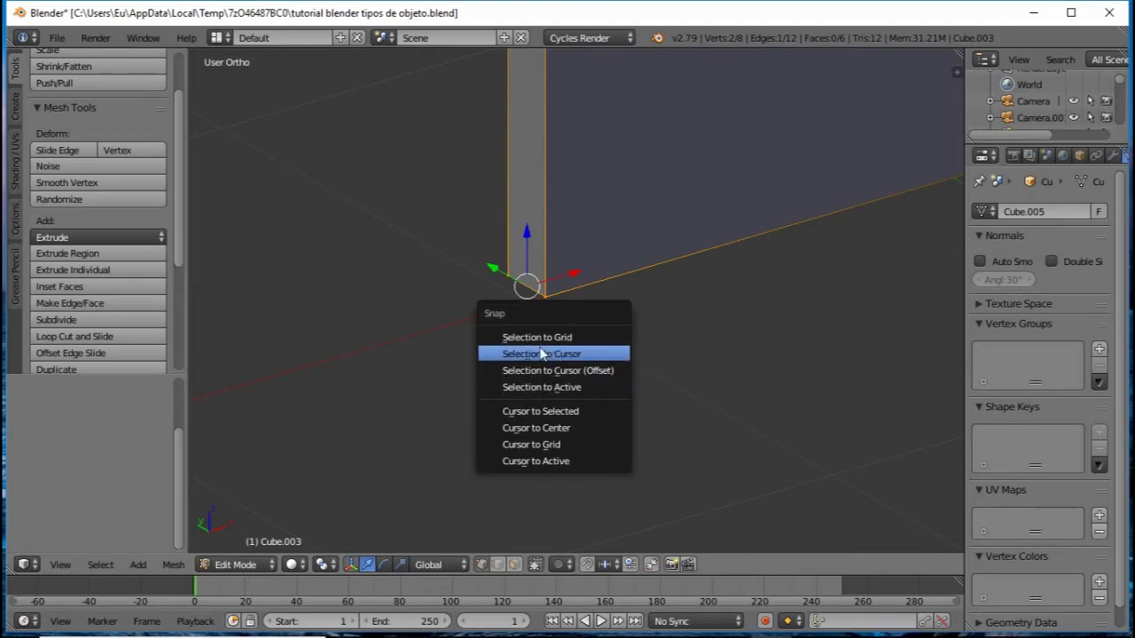
click(541, 412)
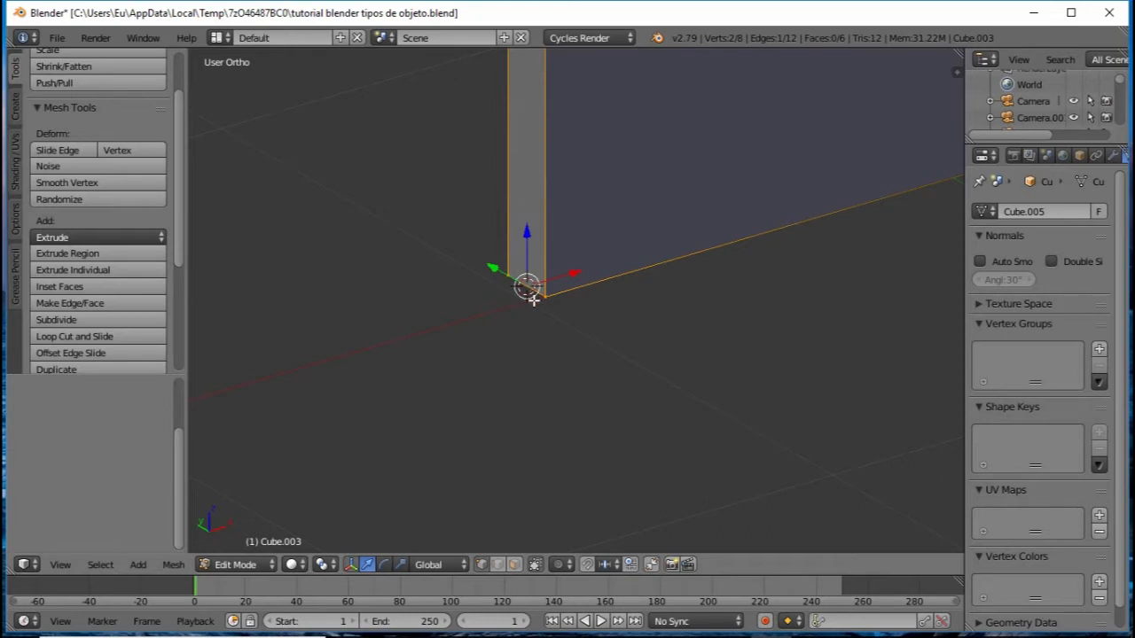
middle_drag(530, 294, 535, 311)
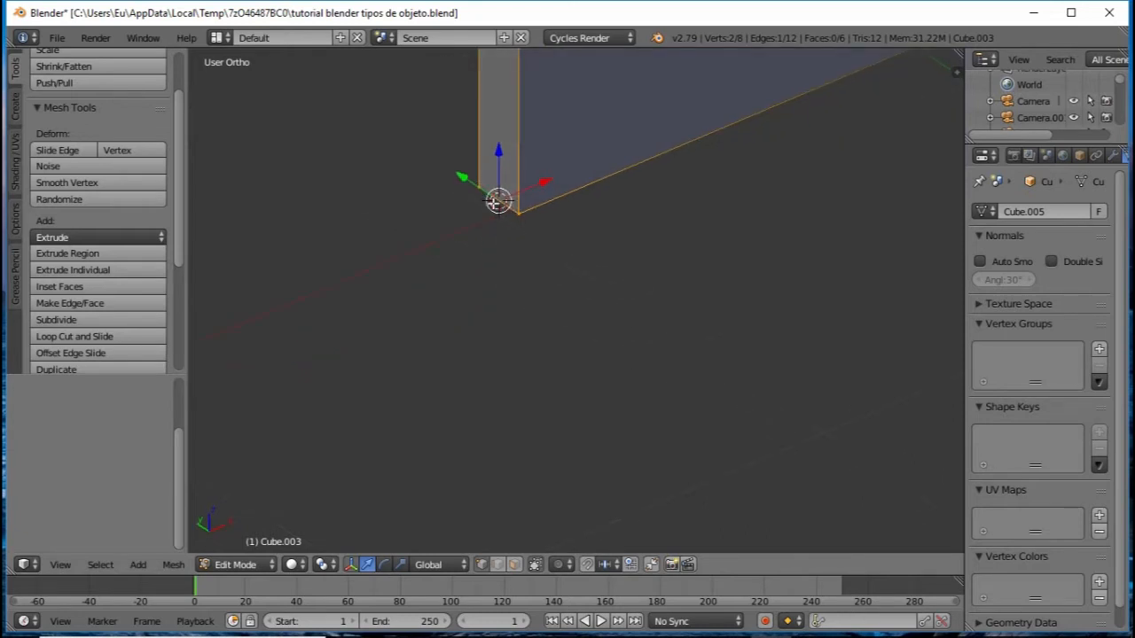
scroll(518, 227, down, 3)
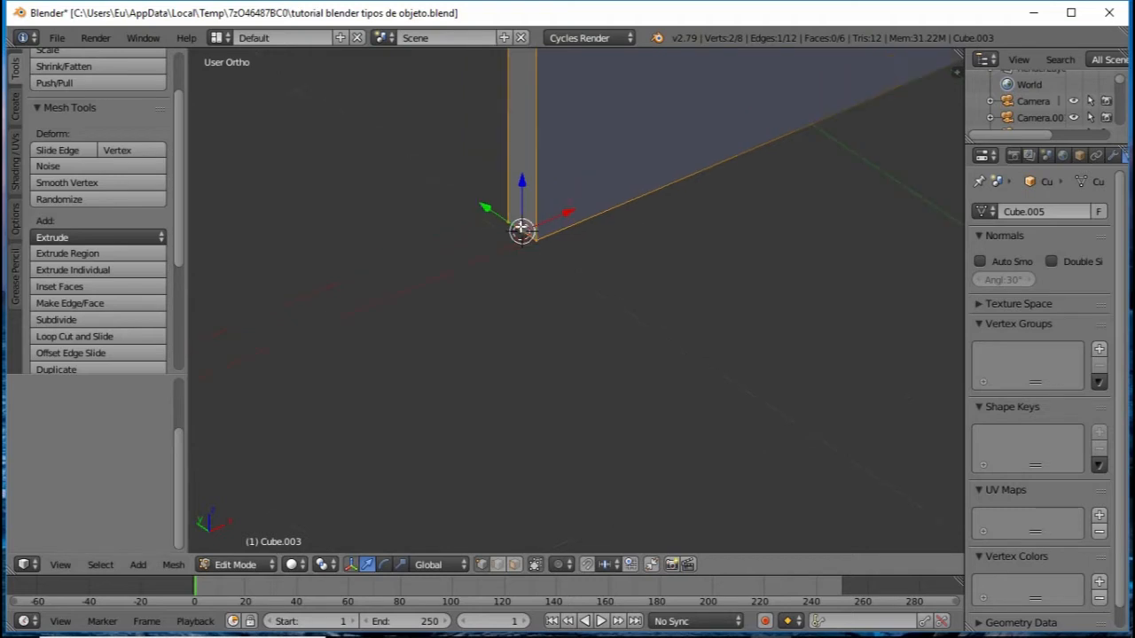
middle_drag(463, 222, 485, 207)
scroll(523, 242, down, 3)
middle_drag(524, 242, 537, 325)
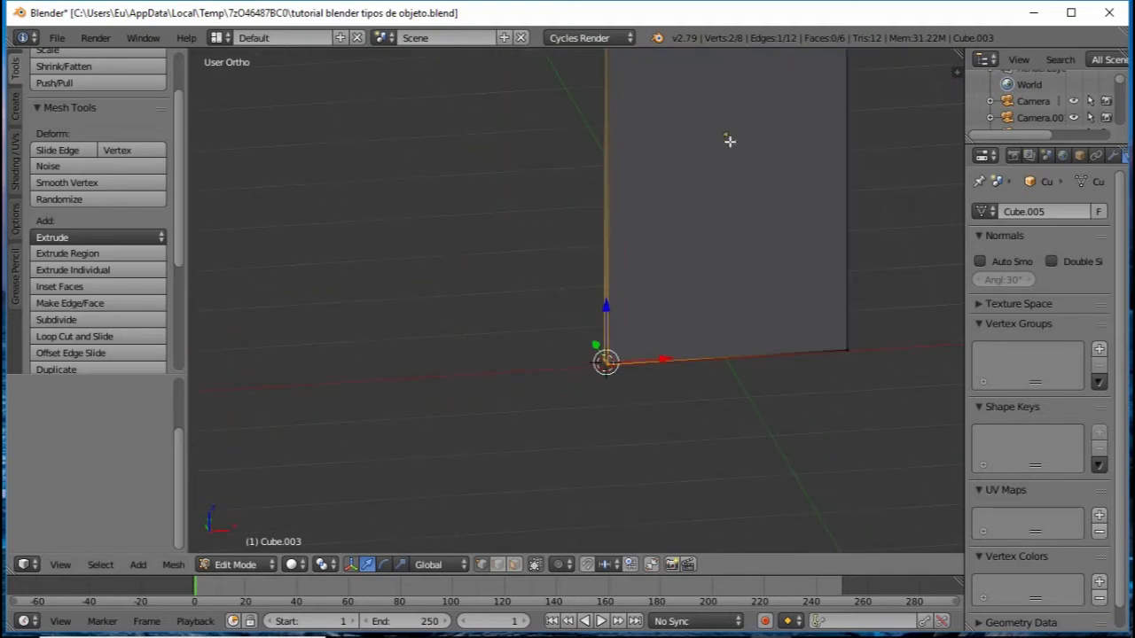
middle_drag(613, 292, 604, 338)
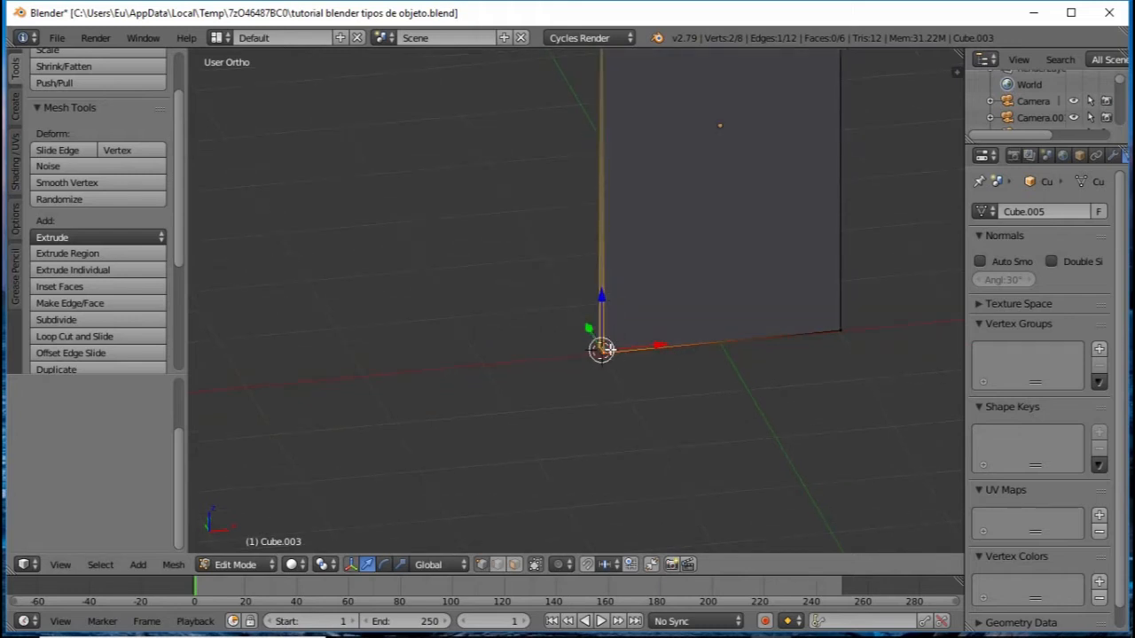
middle_drag(609, 350, 612, 356)
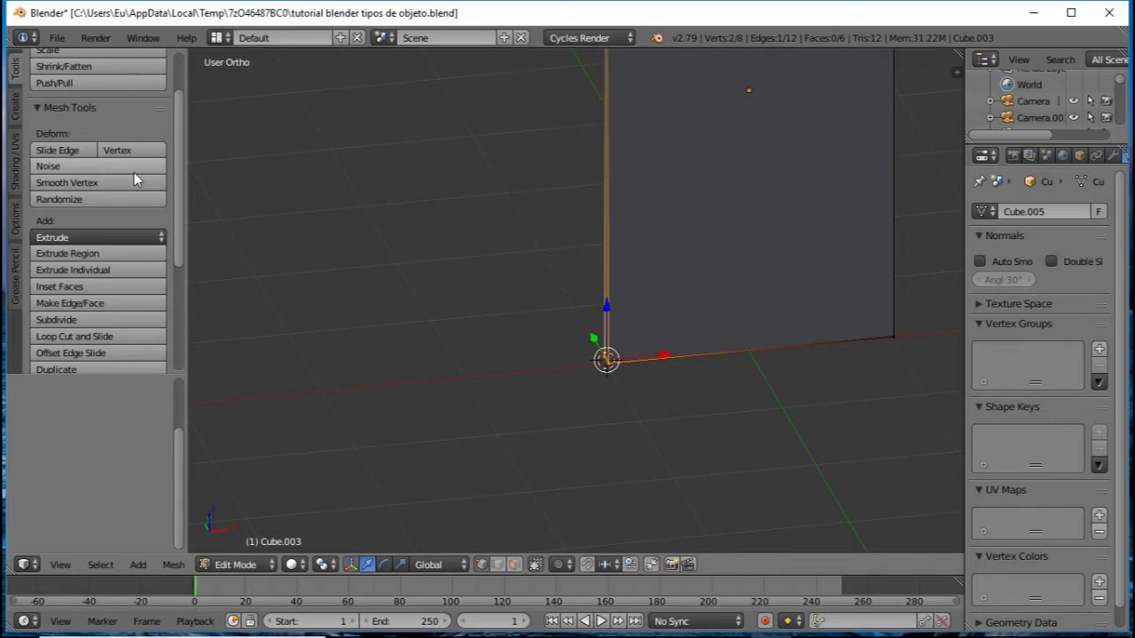
- Return to Object Mode and move the panel's origin to its bottom corner with Origin to 3D Cursor
scroll(134, 173, up, 3)
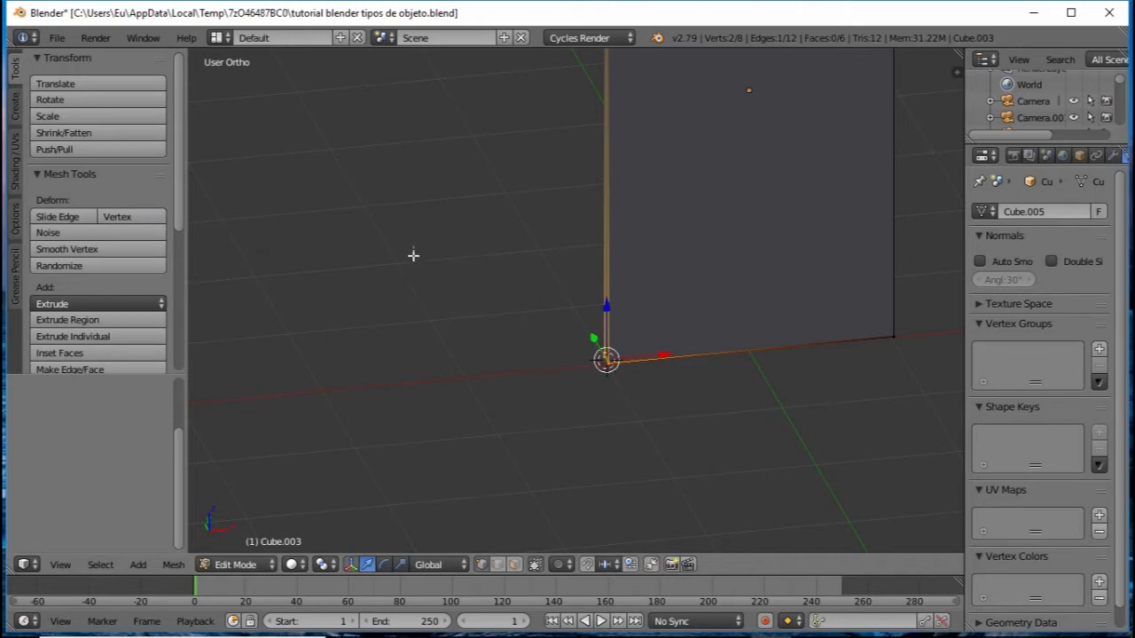
click(262, 565)
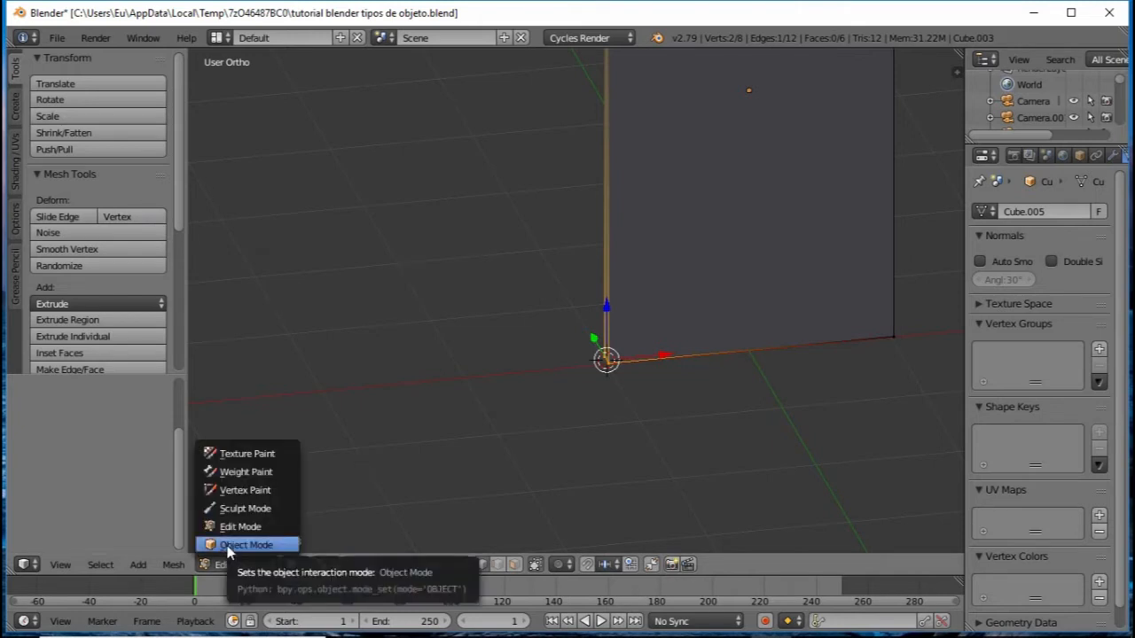
click(242, 546)
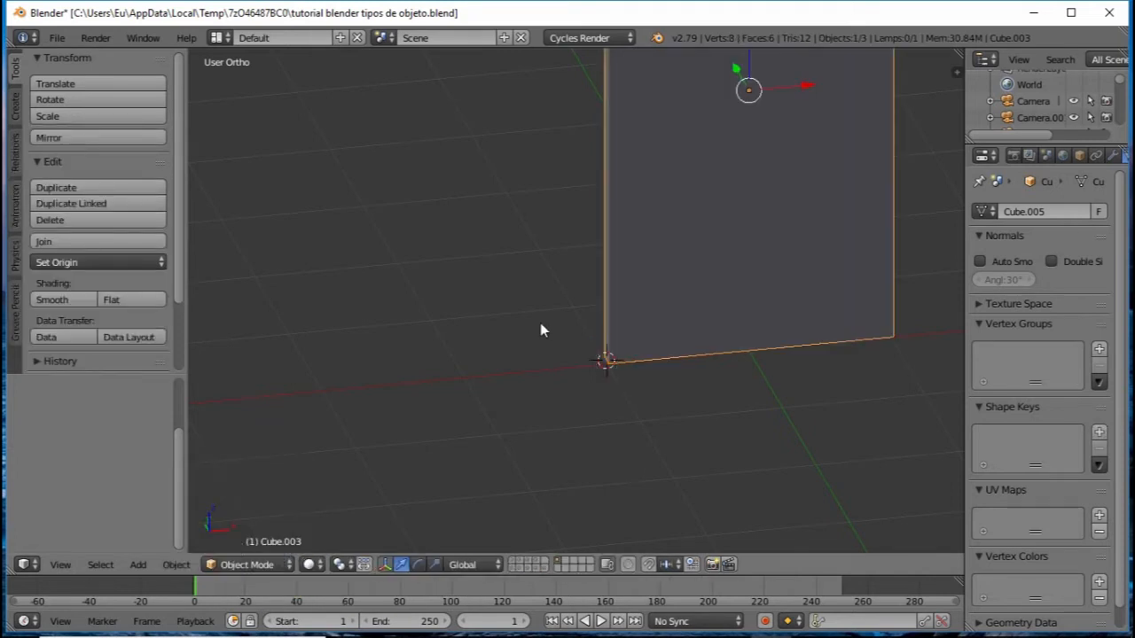
scroll(68, 178, down, 1)
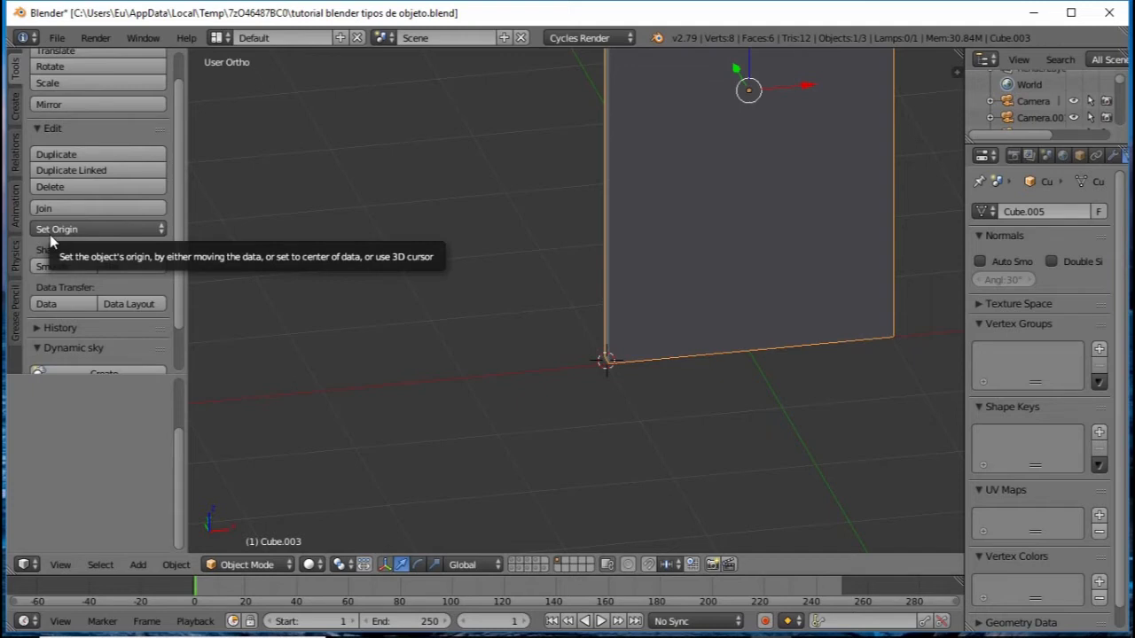
click(142, 229)
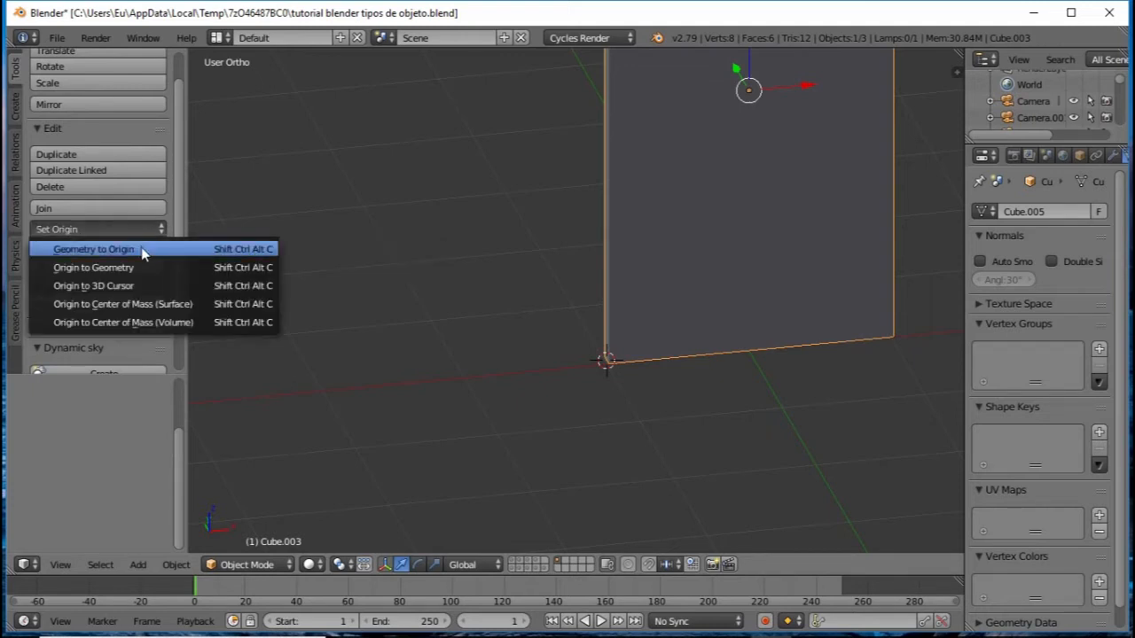
click(98, 287)
scroll(560, 294, up, 4)
middle_drag(560, 294, 596, 410)
scroll(596, 408, up, 3)
middle_drag(570, 364, 588, 299)
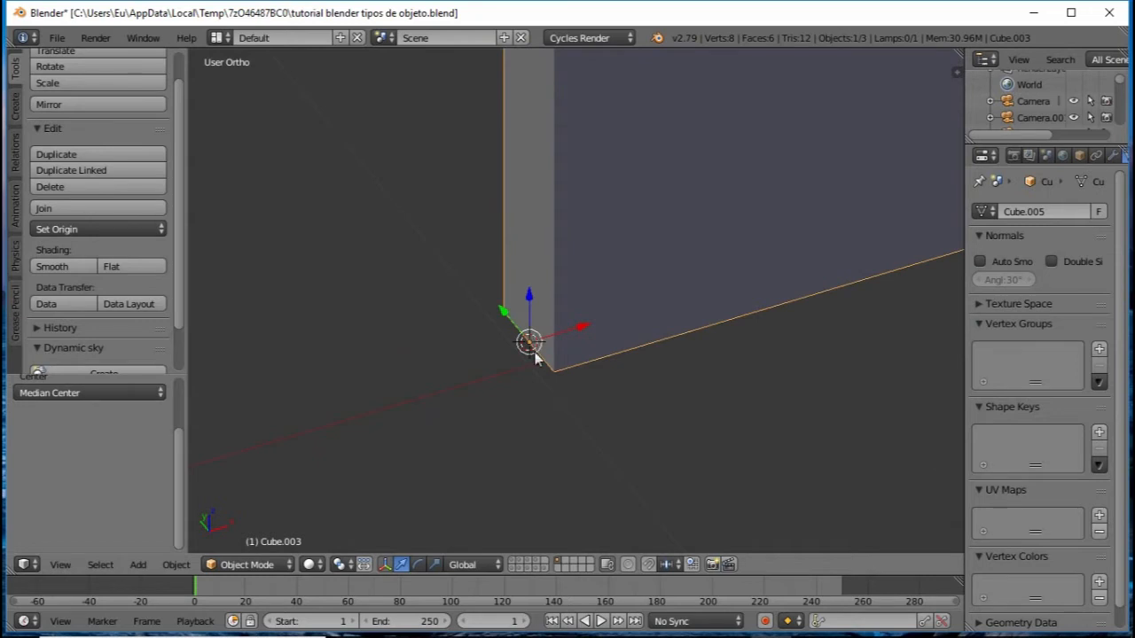
scroll(526, 344, down, 8)
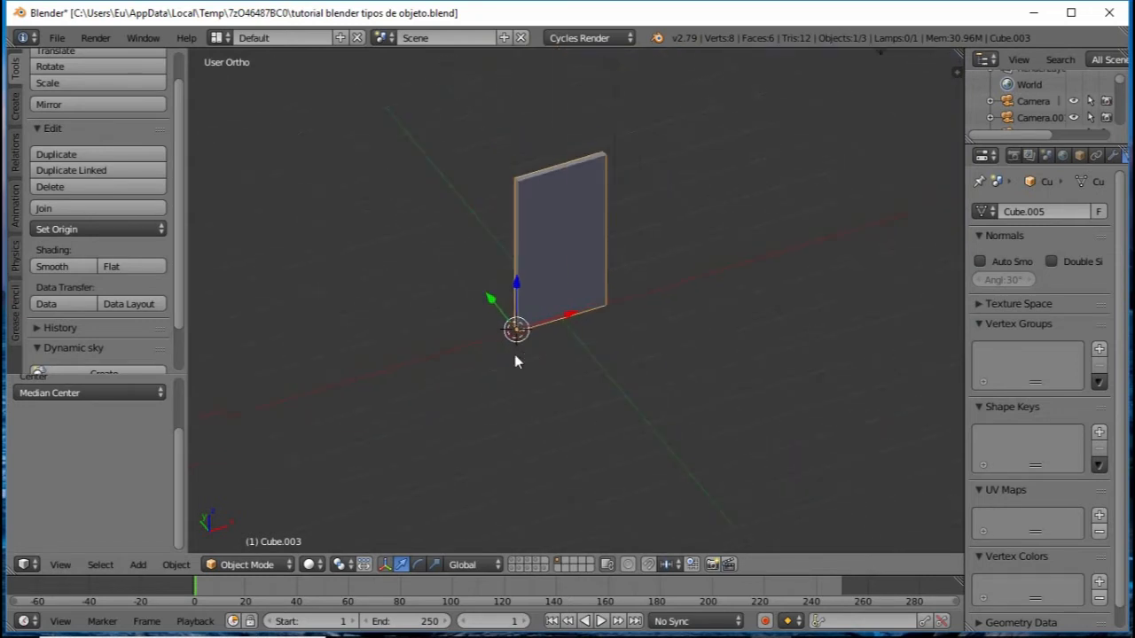
- Try swinging the panel like a door along global Z around its corner origin
middle_drag(516, 351, 483, 312)
scroll(478, 319, up, 2)
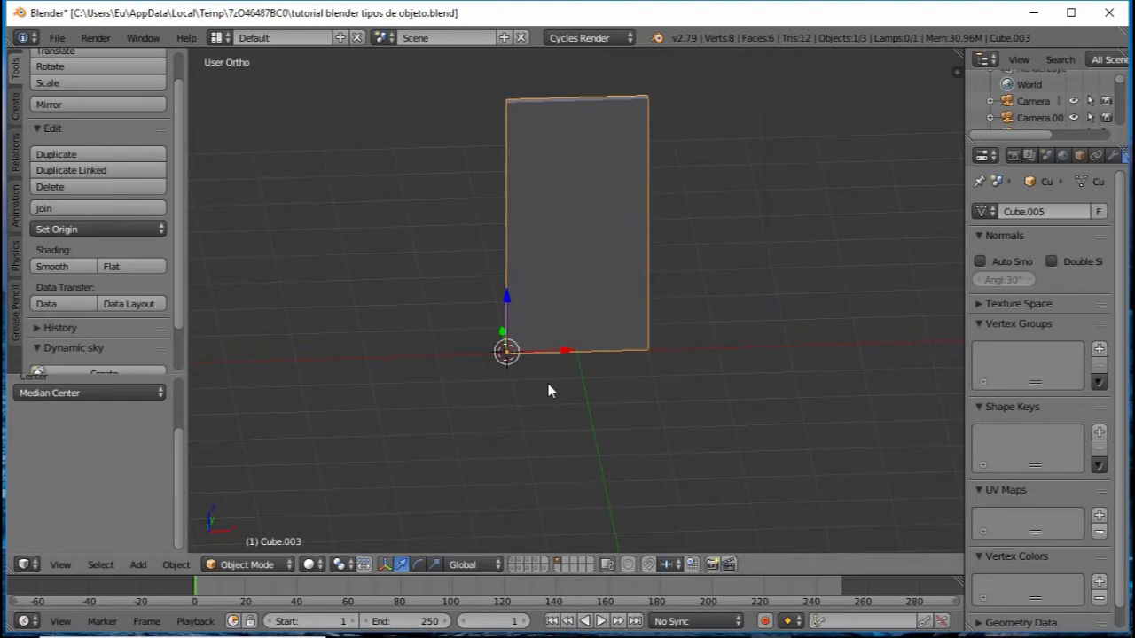
key(r)
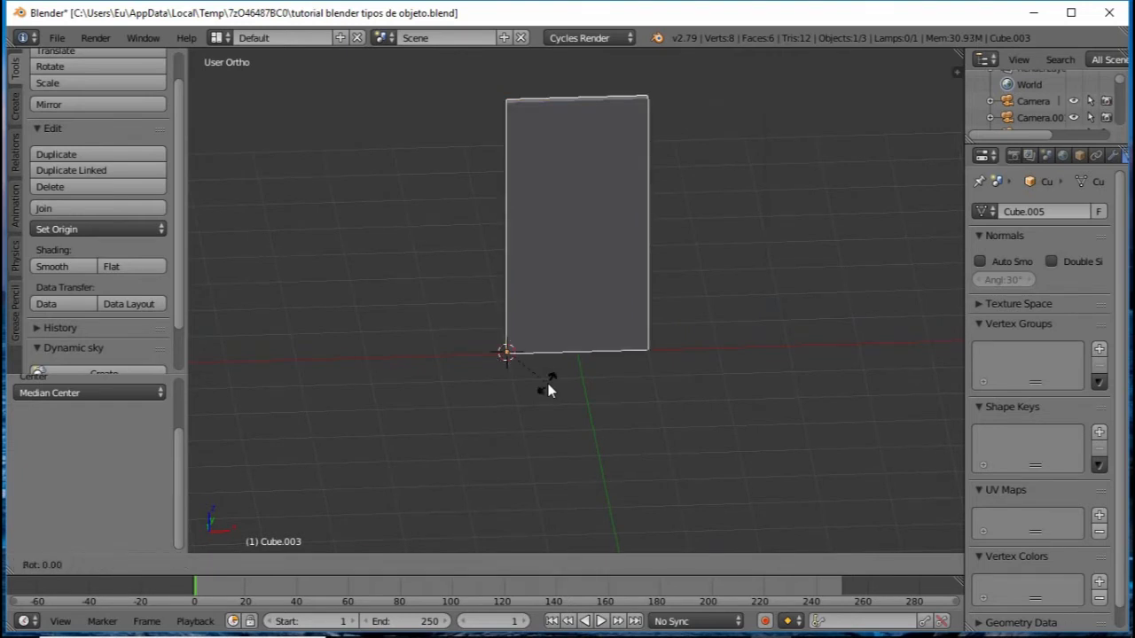
key(z)
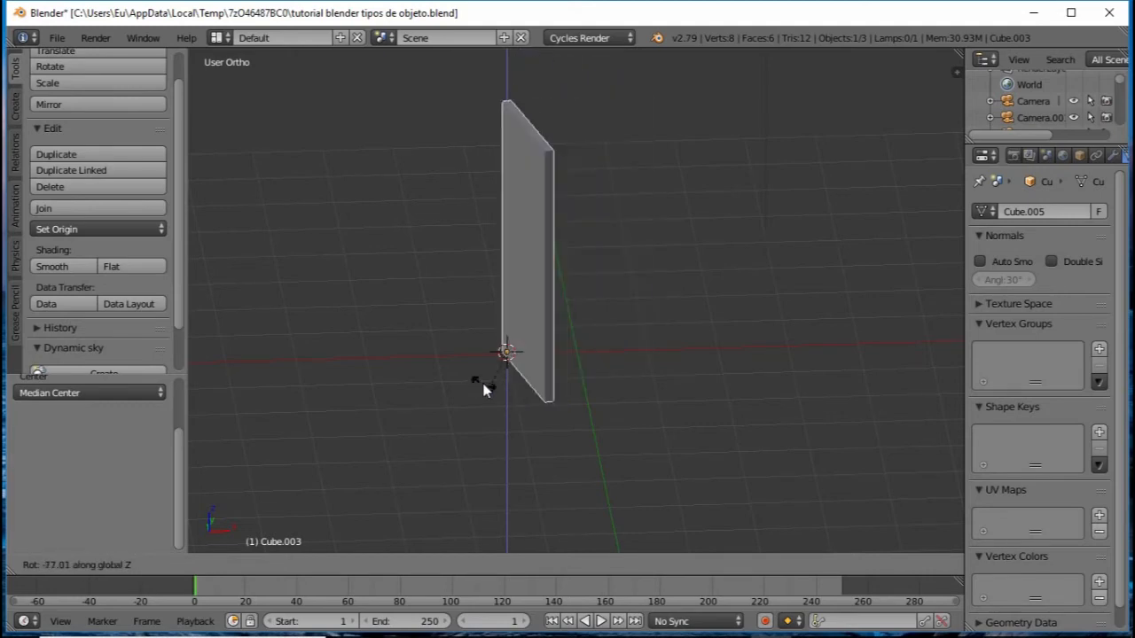
click(530, 381)
- In Edit Mode, extend the vertex selection to all four vertices of the panel's narrow left side face
scroll(526, 372, up, 3)
middle_drag(568, 362, 603, 240)
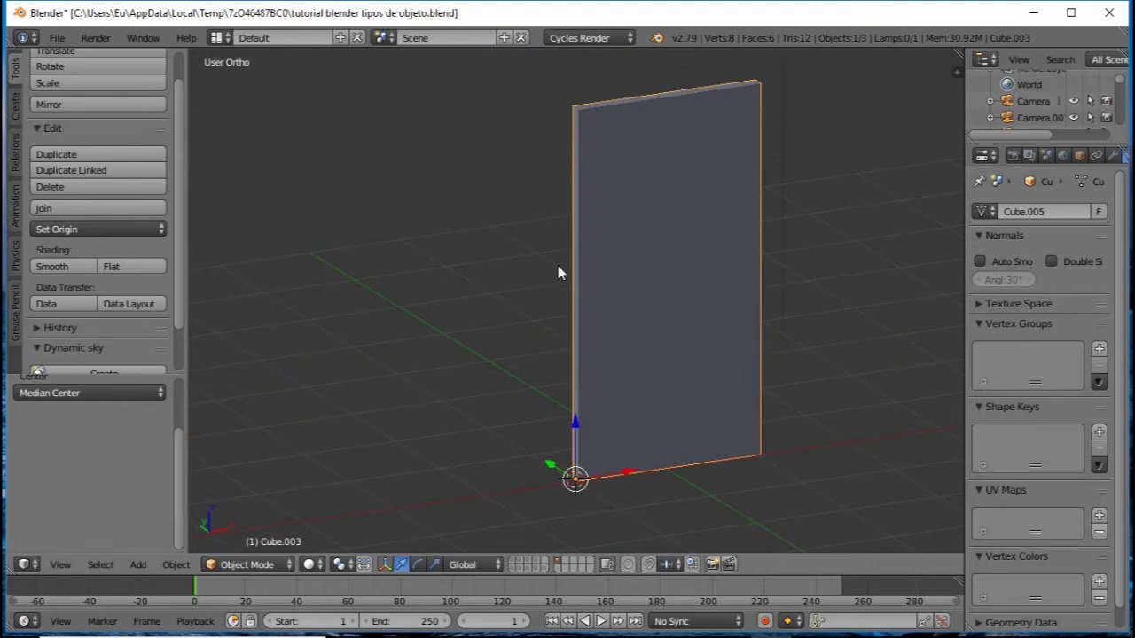
key(Tab)
scroll(582, 354, up, 3)
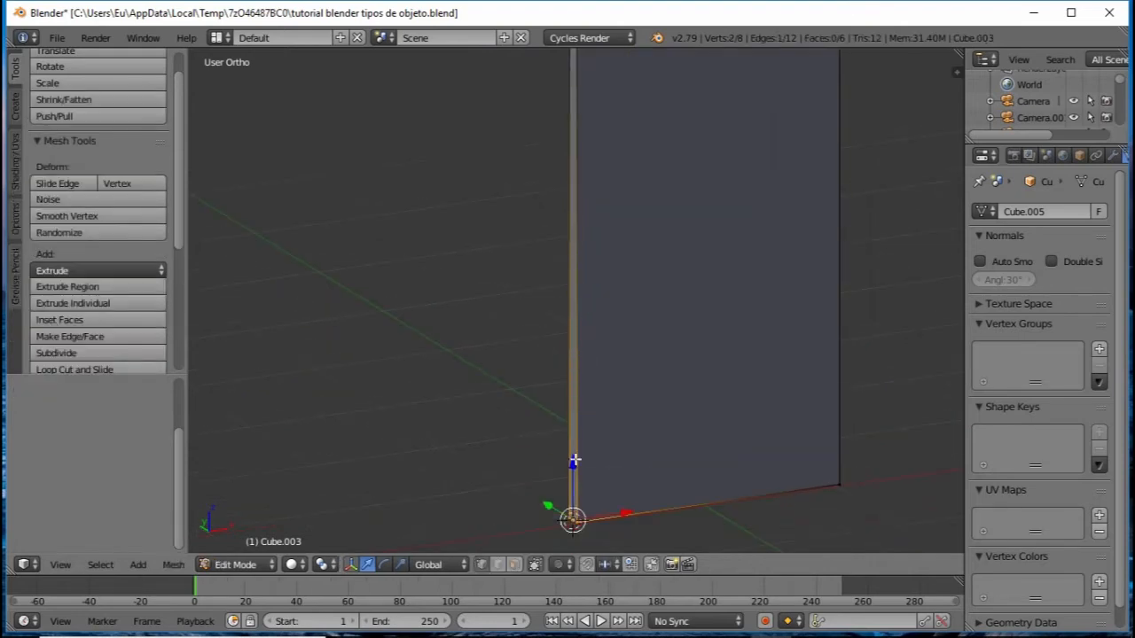
shift+middle_drag(540, 385, 548, 402)
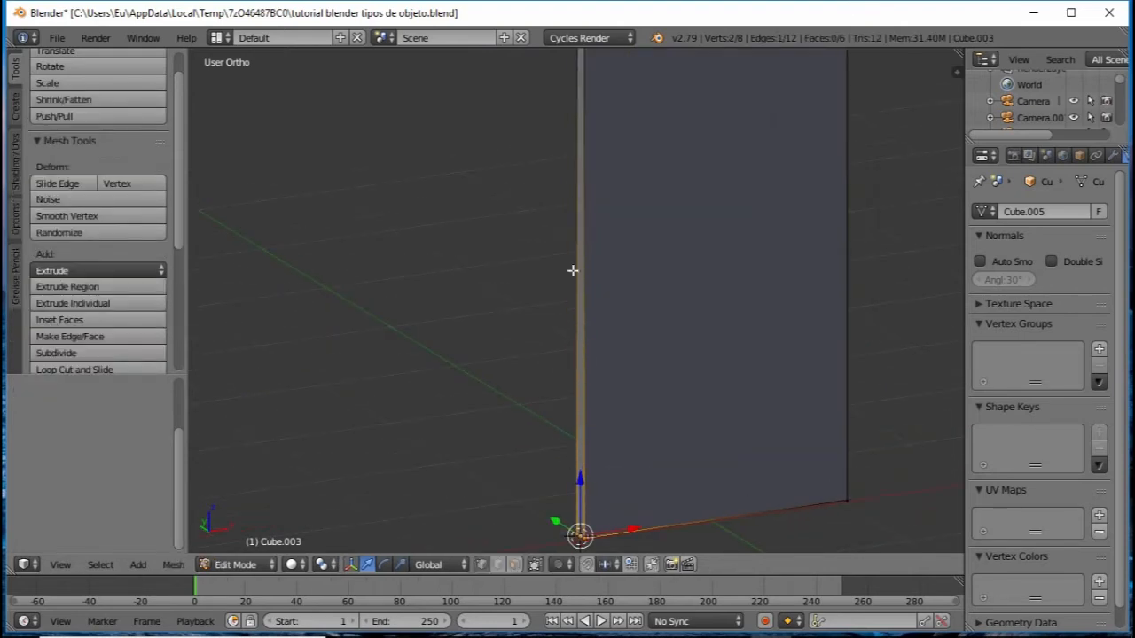
scroll(577, 239, down, 2)
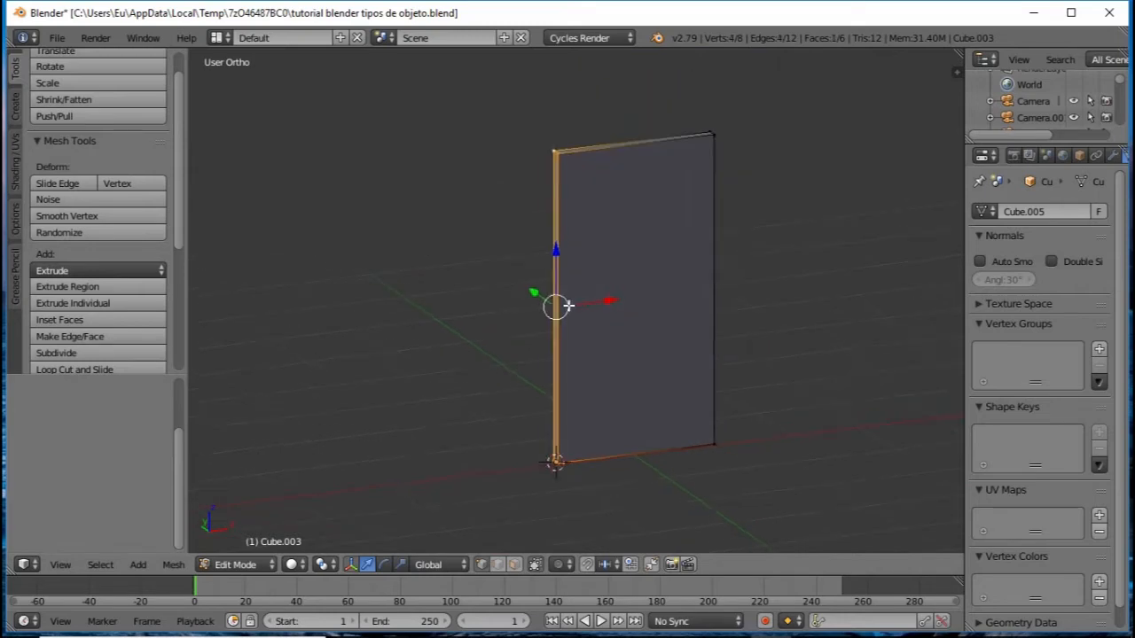
scroll(568, 305, up, 1)
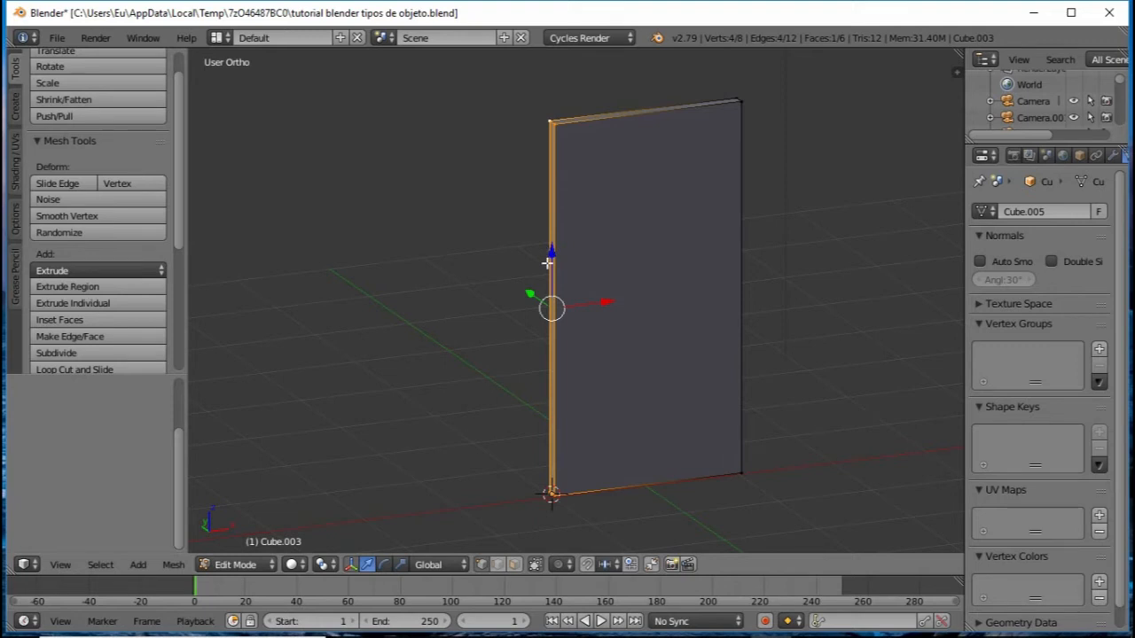
- Snap the 3D cursor to the middle of the selected side face with Cursor to Selected, and return to Object Mode
key(shift+s)
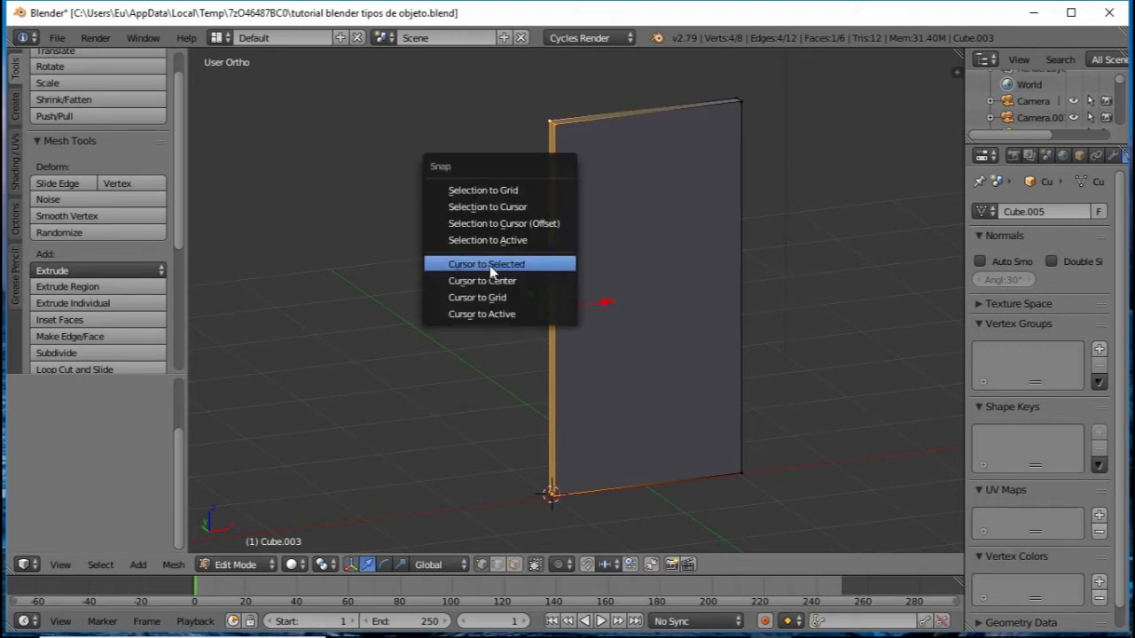
click(490, 265)
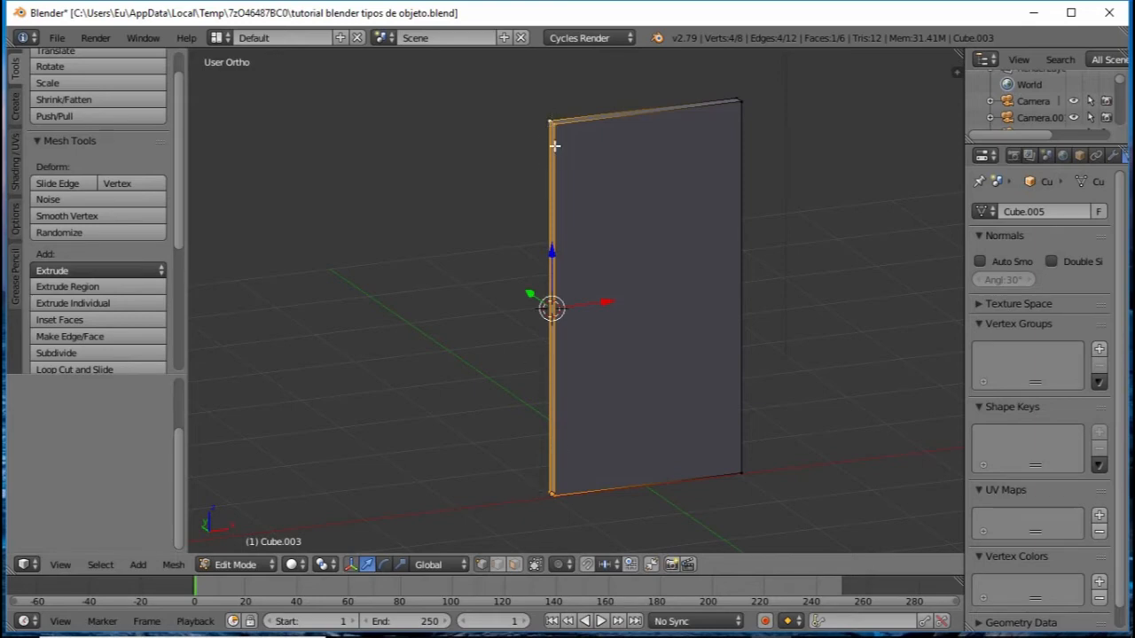
scroll(551, 346, up, 2)
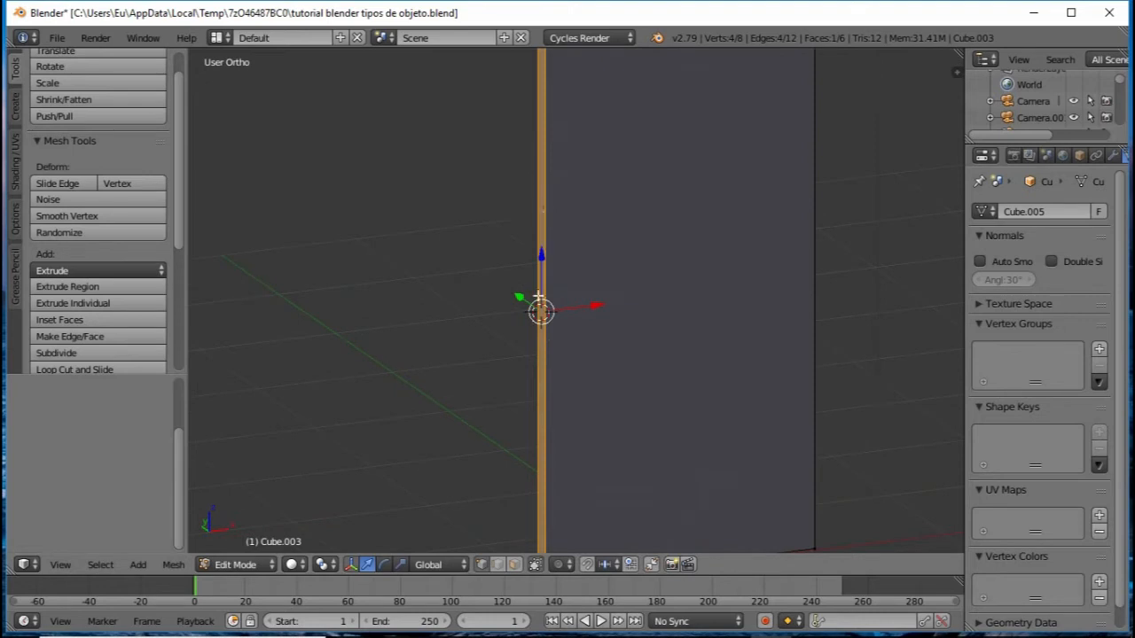
scroll(537, 298, down, 3)
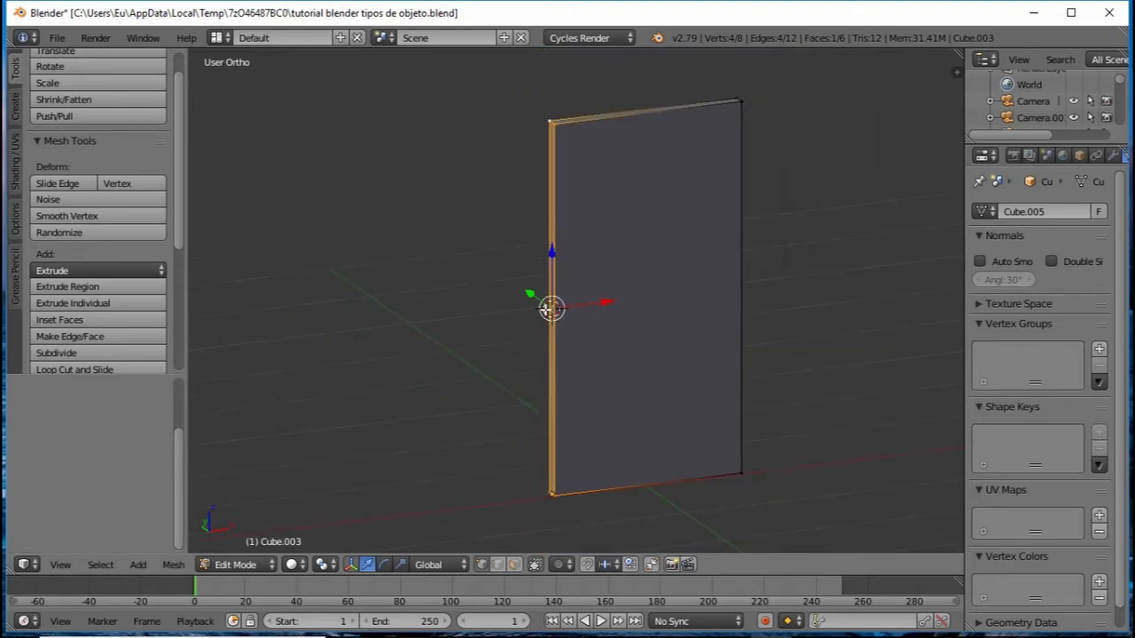
scroll(541, 343, down, 1)
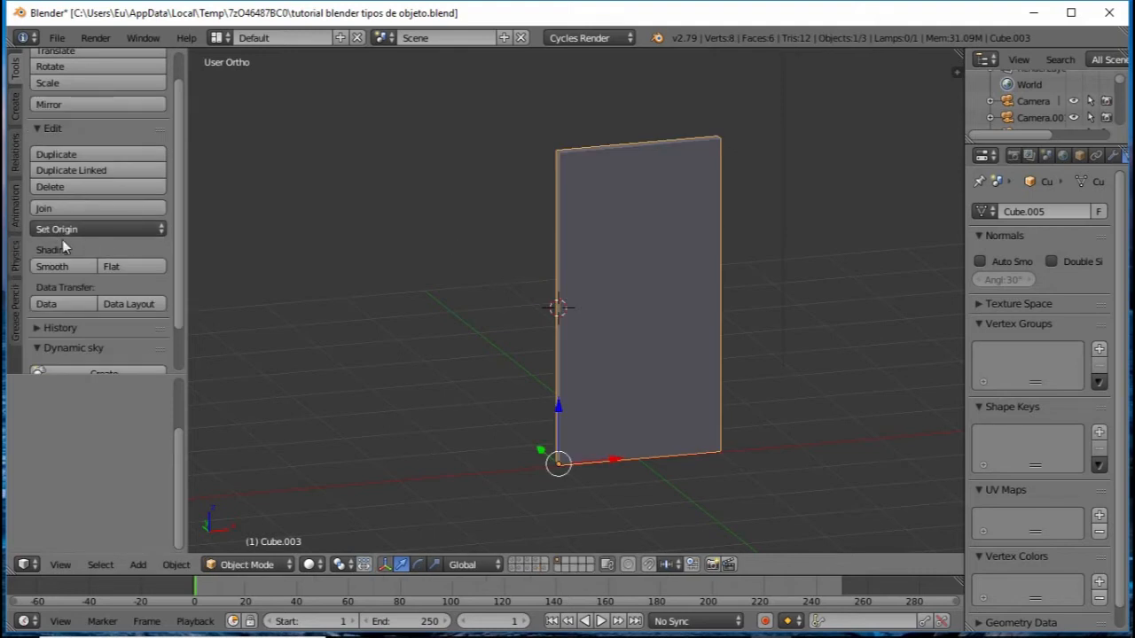
- Move the panel's origin to the middle of its narrow side face with Origin to 3D Cursor
click(149, 232)
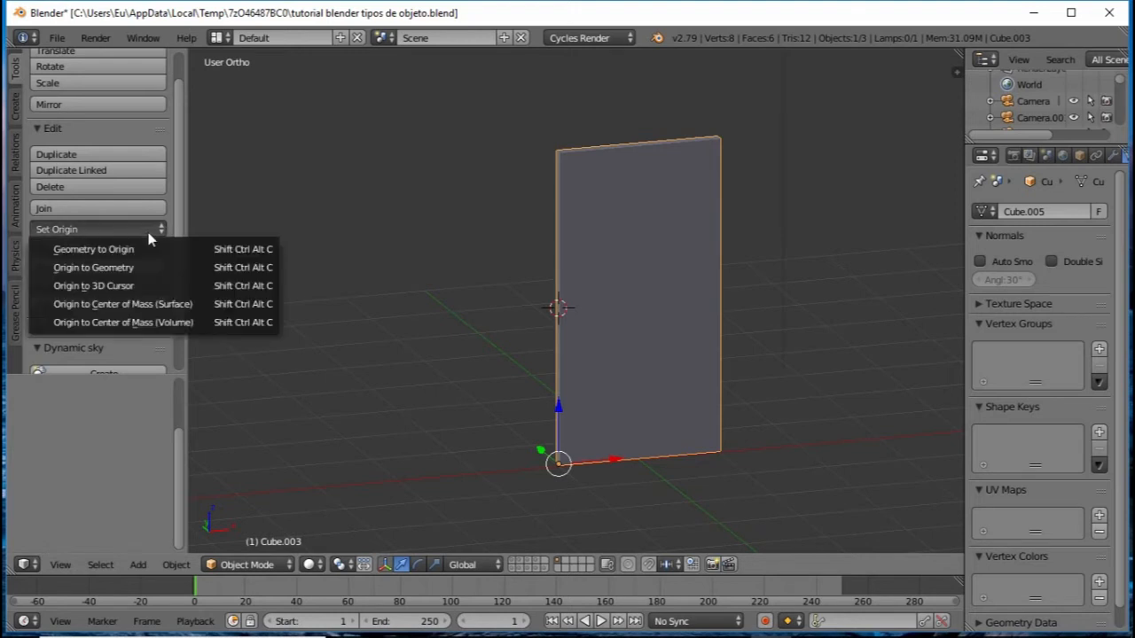
click(112, 287)
scroll(543, 304, down, 3)
middle_drag(538, 299, 516, 295)
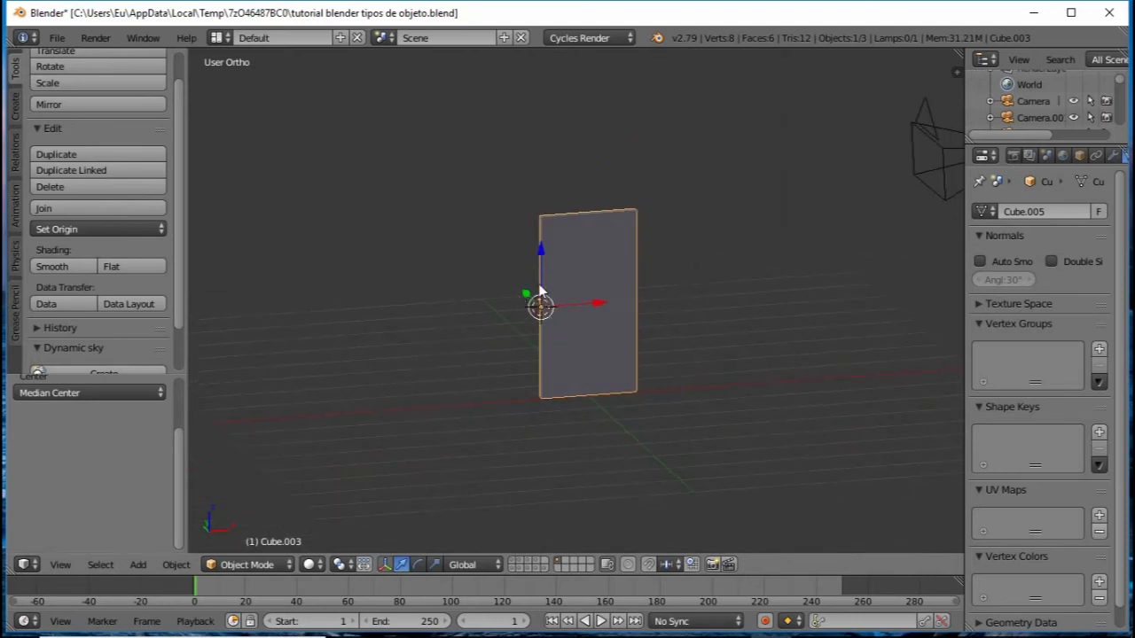
- Try swinging the panel like a door along global Z around its hinge-side origin
middle_drag(542, 296, 476, 271)
scroll(466, 265, up, 3)
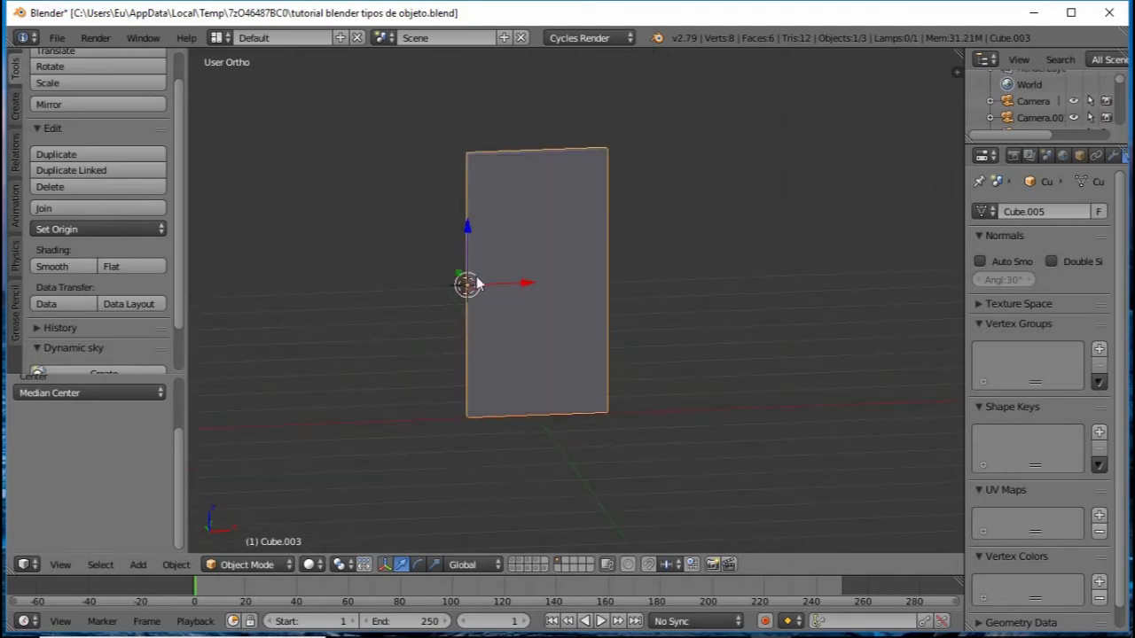
key(r)
key(z)
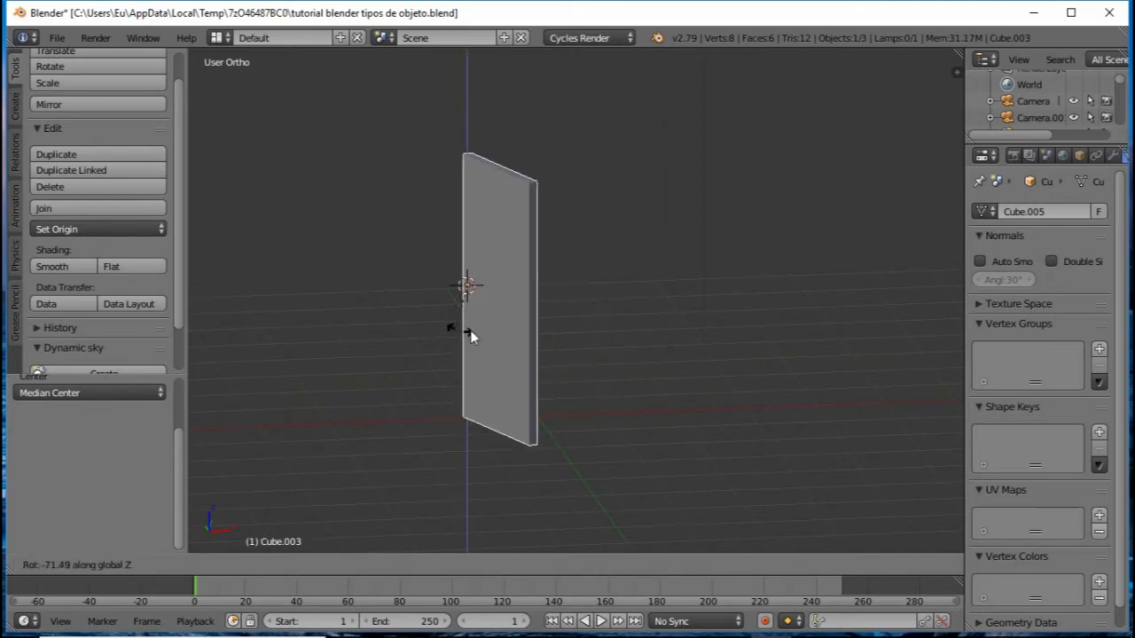
right_click(518, 281)
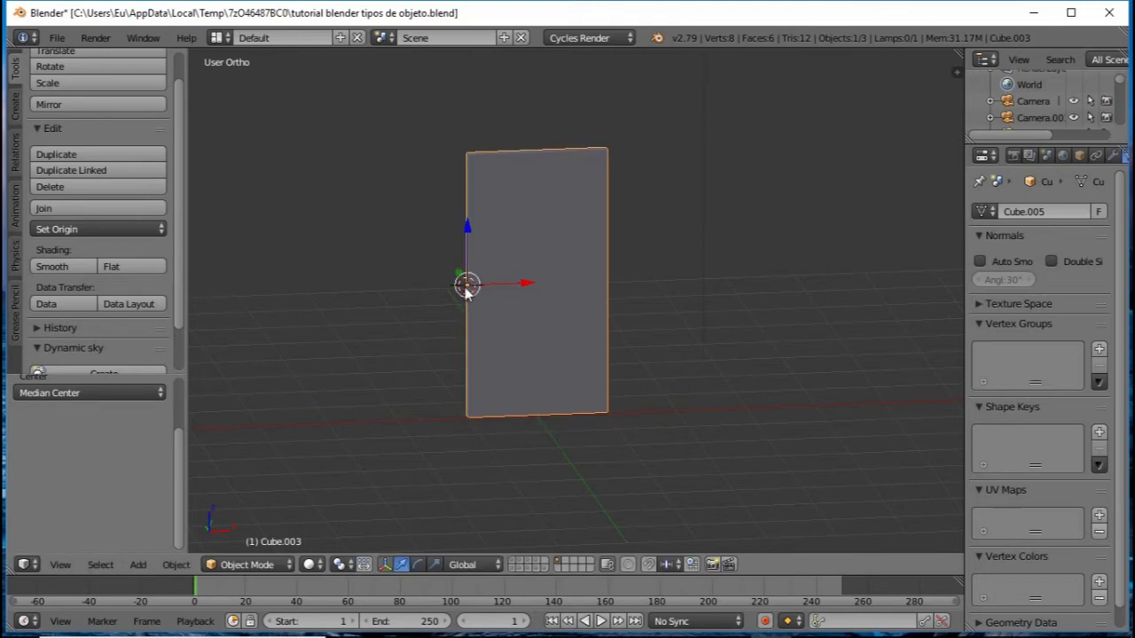
- Try rotating the panel freely in the view plane around its mid-side origin
scroll(467, 291, up, 2)
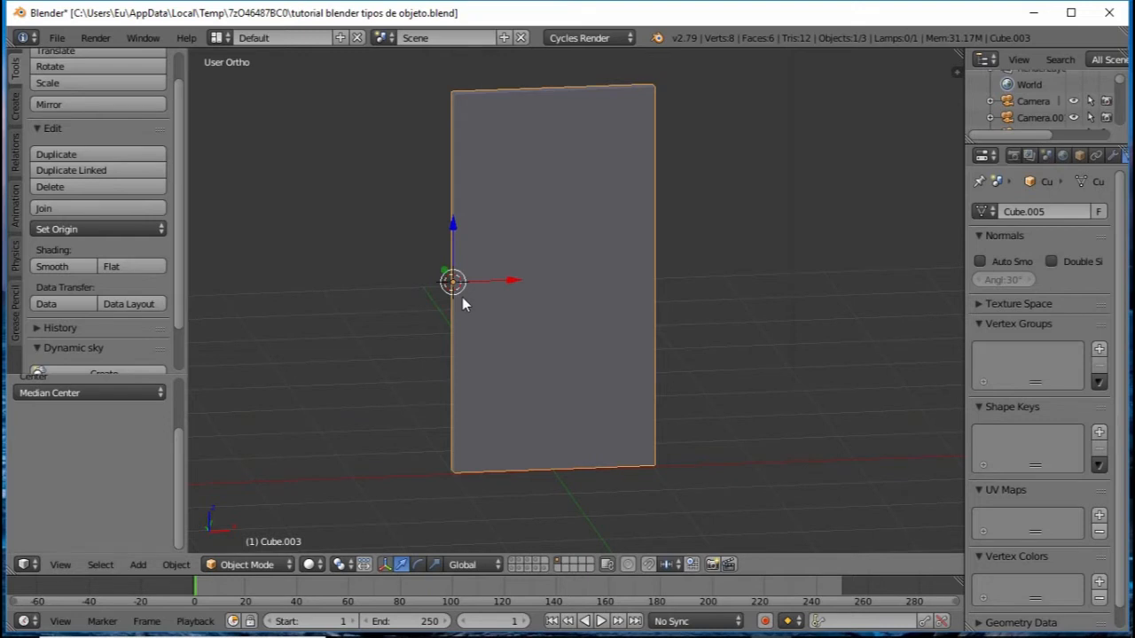
scroll(462, 304, down, 1)
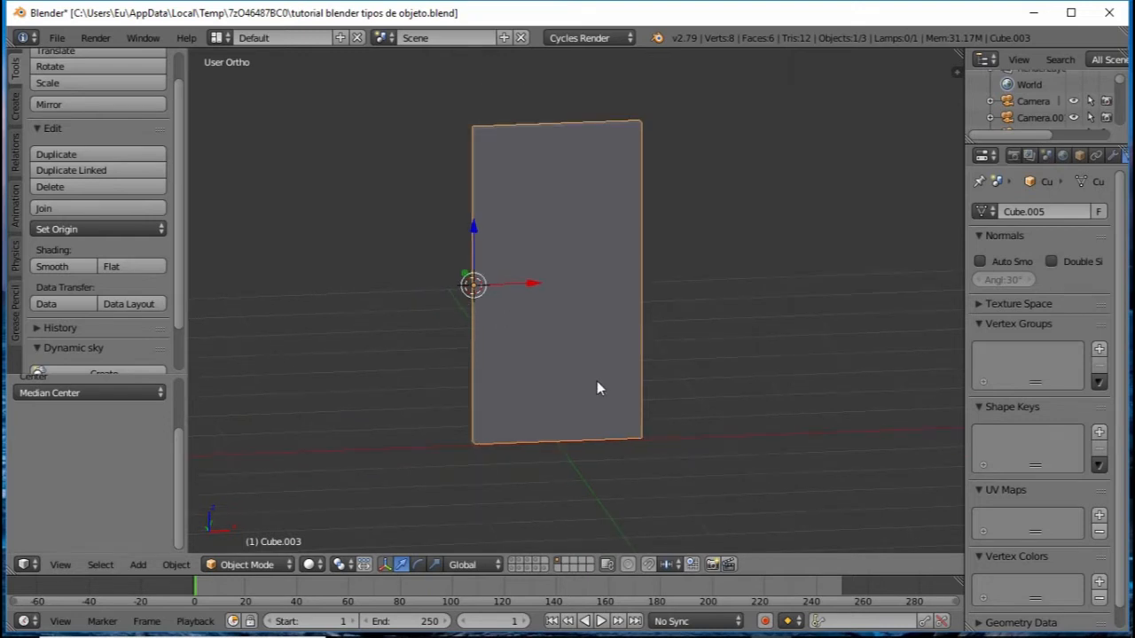
key(r)
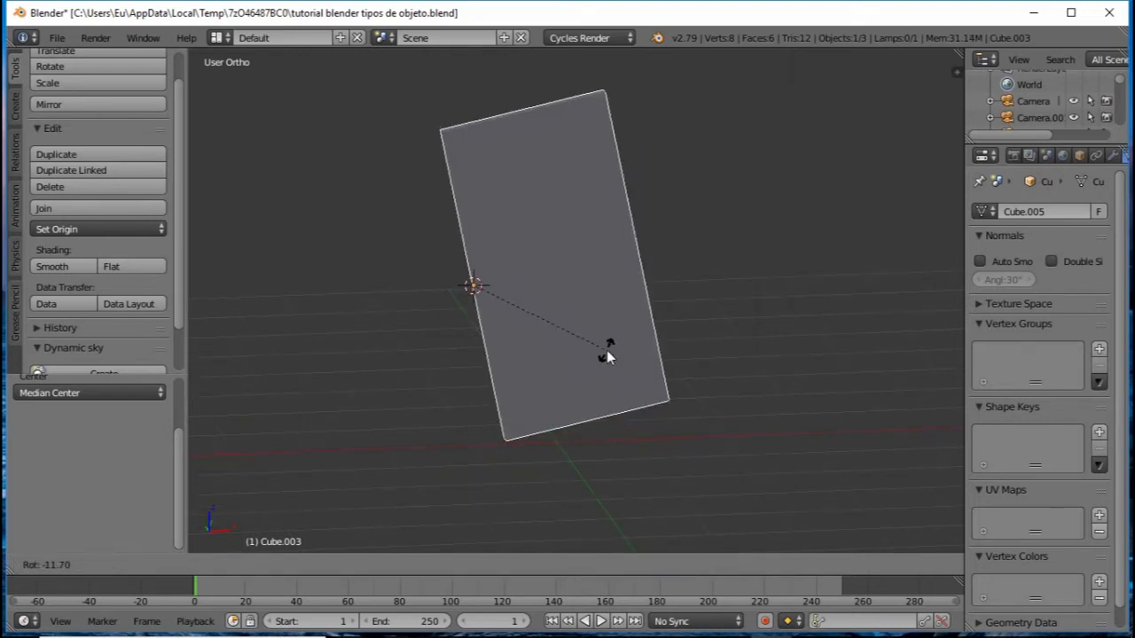
right_click(613, 340)
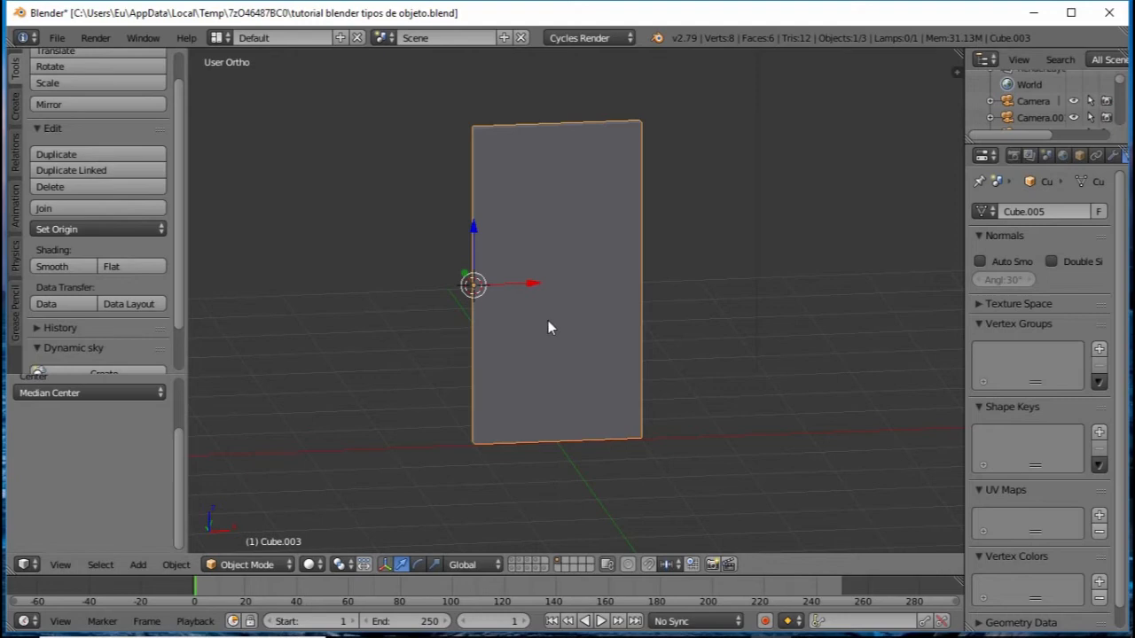
- Add a text object to the scene and look through the other object types that can be added
scroll(548, 320, down, 2)
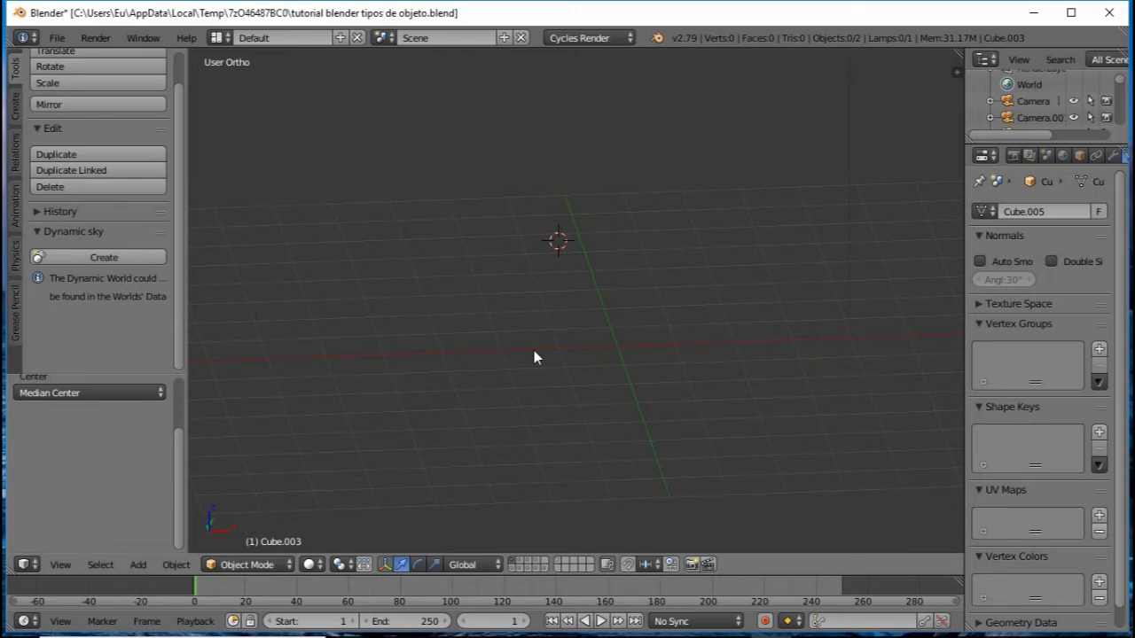
click(138, 564)
mouse_move(164, 530)
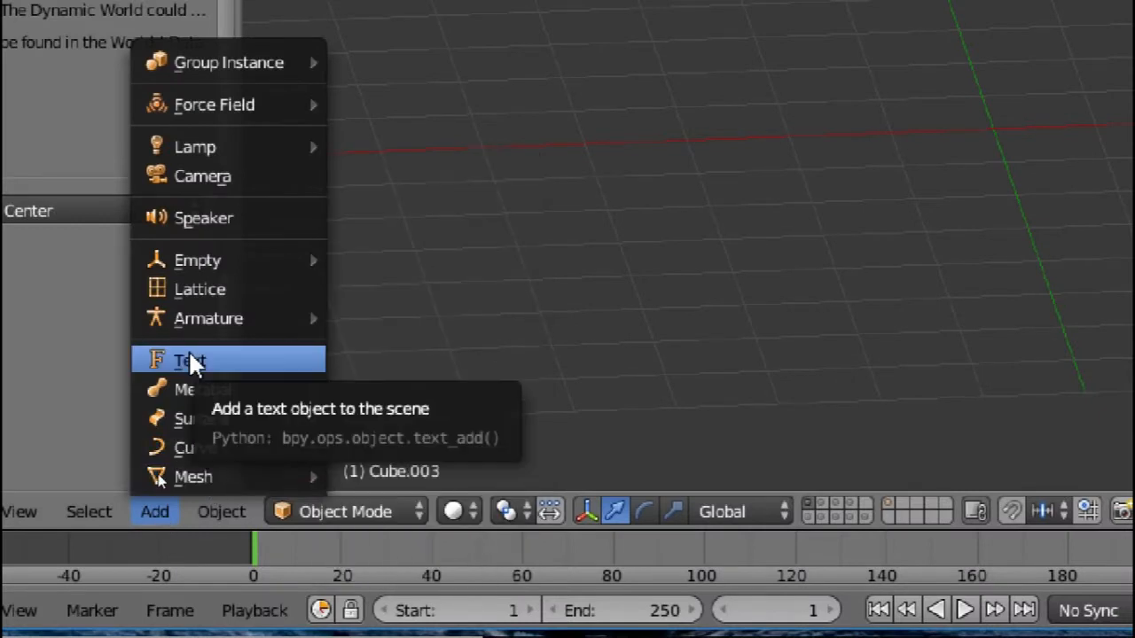
click(192, 360)
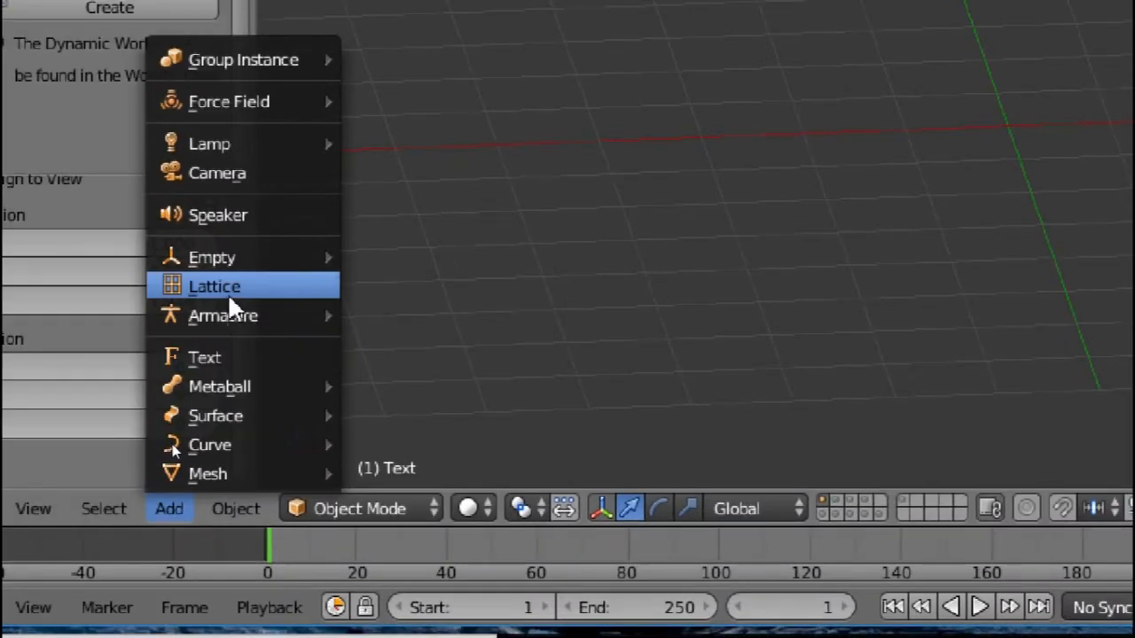
mouse_move(214, 319)
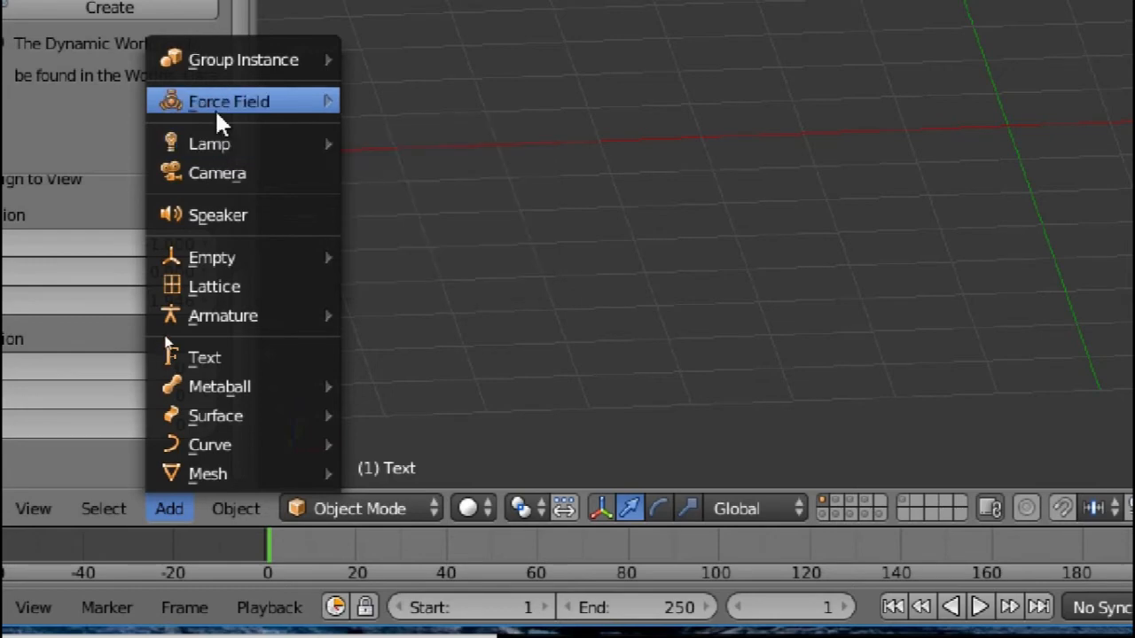
mouse_move(215, 103)
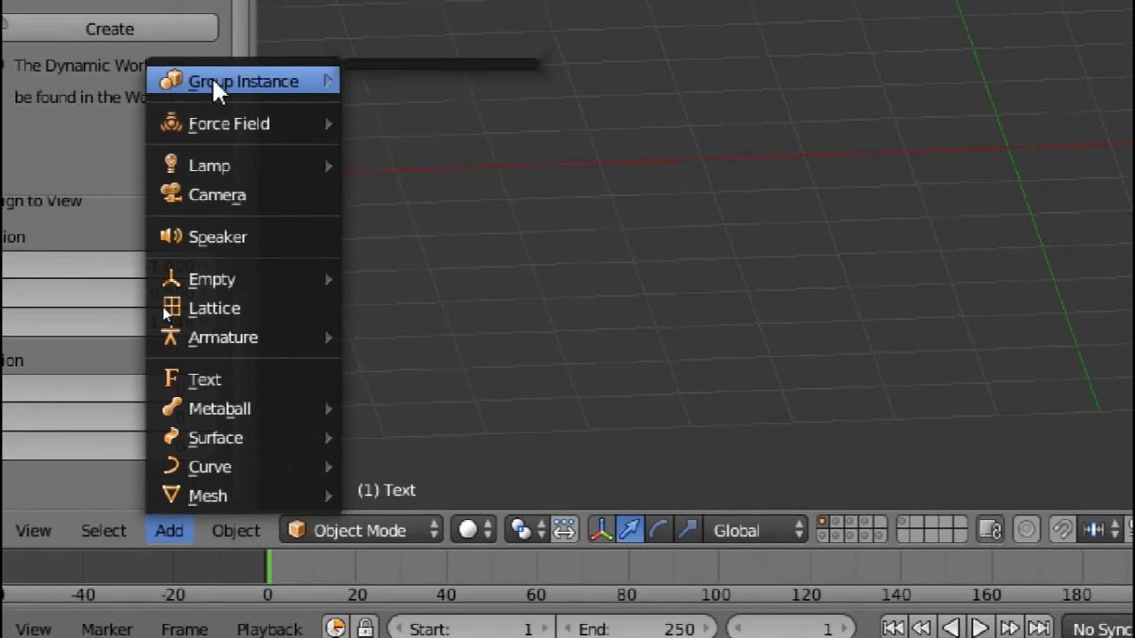
mouse_move(182, 500)
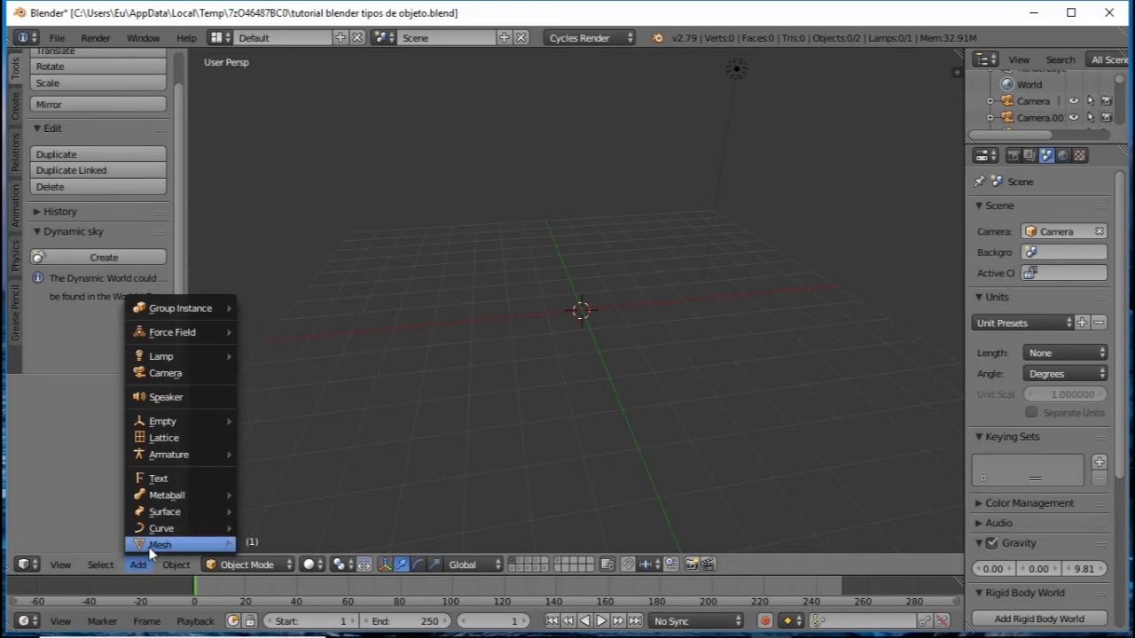
- Add a plane, a cube, a UV sphere and an ico sphere, spacing them out along the X axis
mouse_move(156, 545)
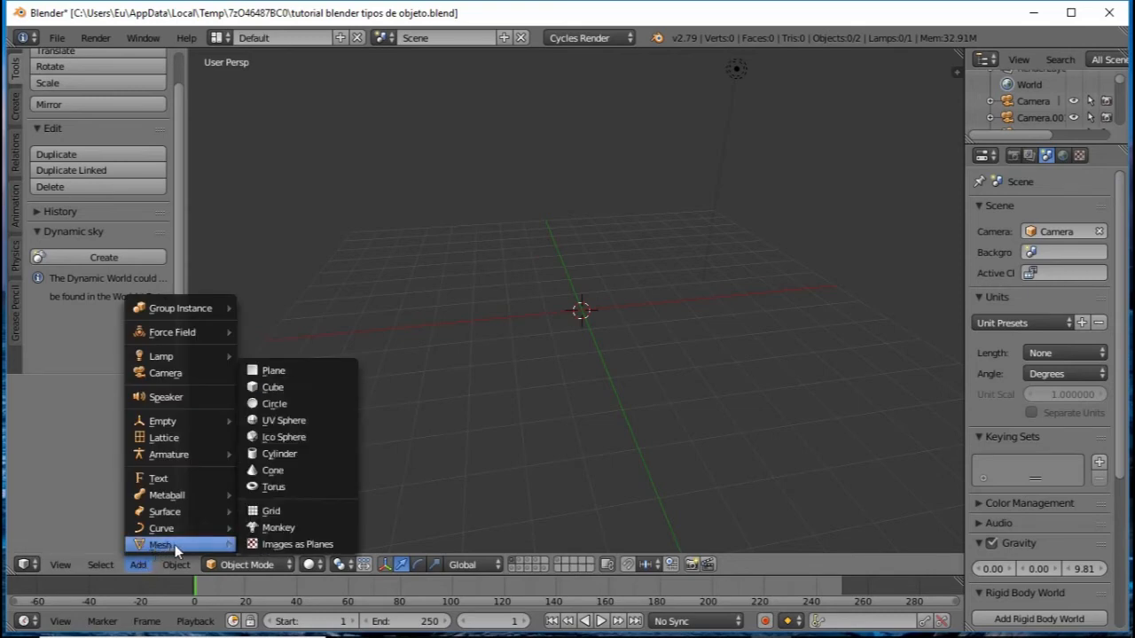
click(284, 371)
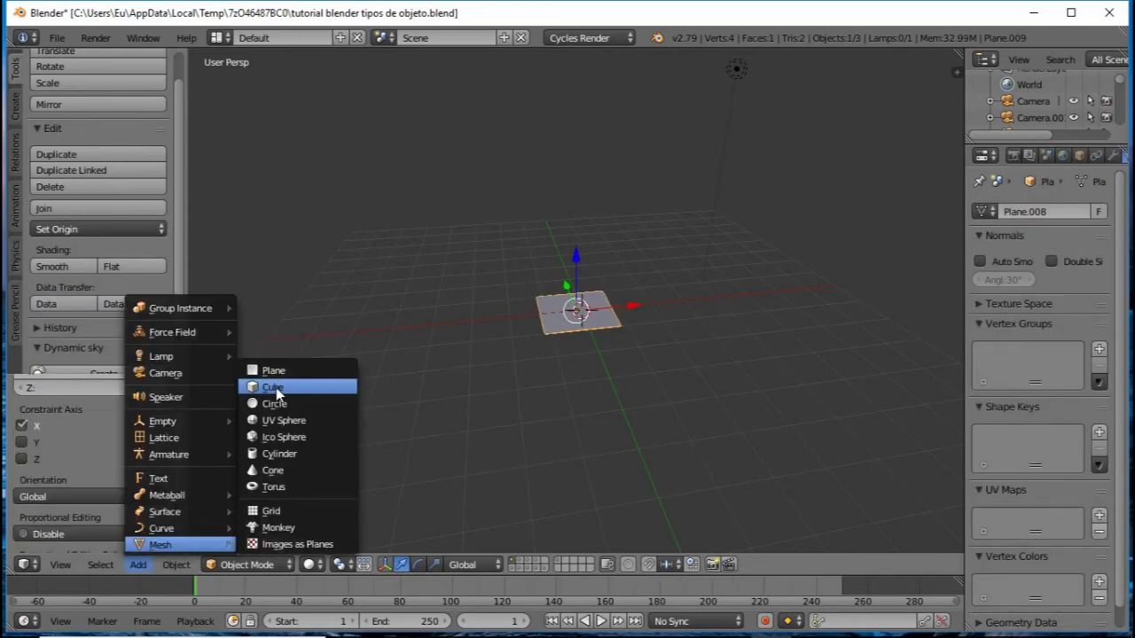
click(276, 387)
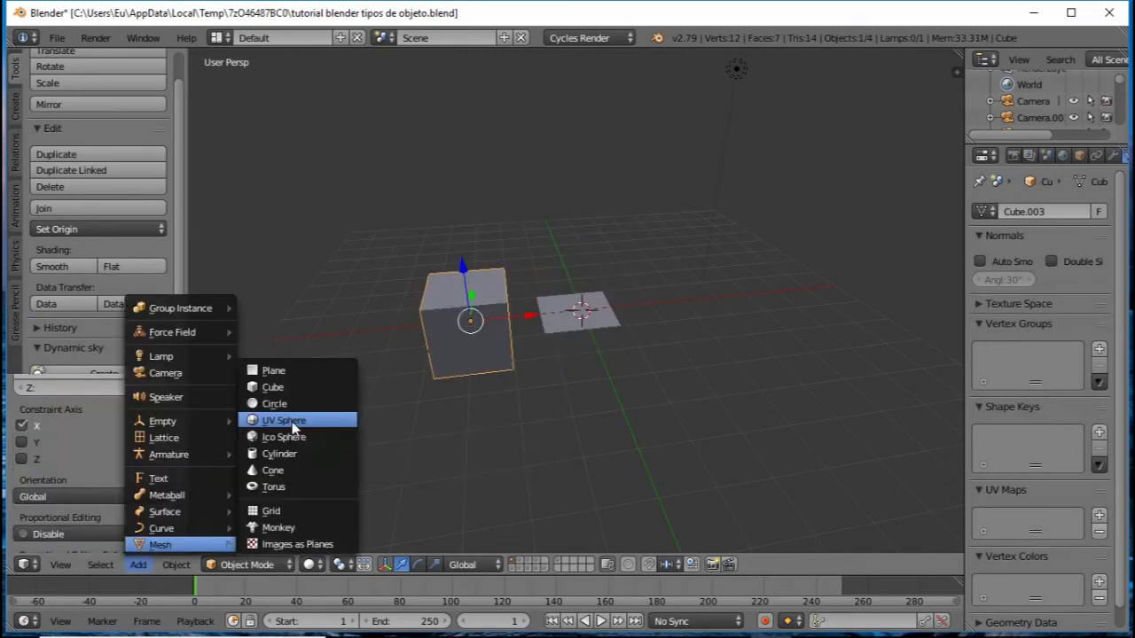
click(292, 421)
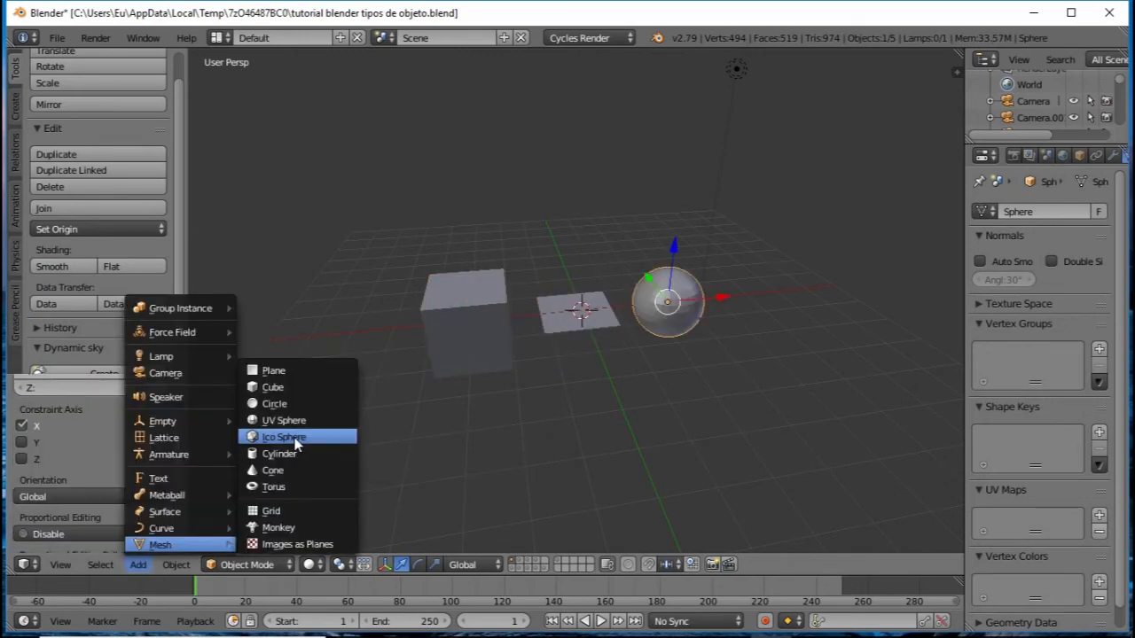
click(293, 437)
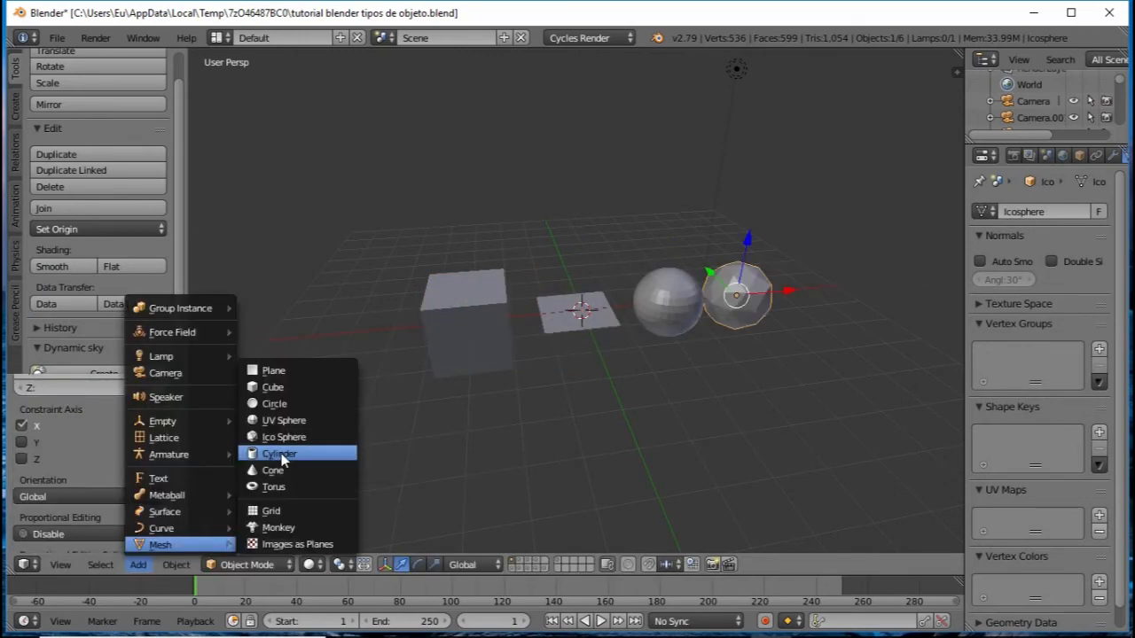
- Add a cylinder, a cone and a torus, moving the cylinder beside the cube and the other two in front
click(289, 455)
key(g)
key(x)
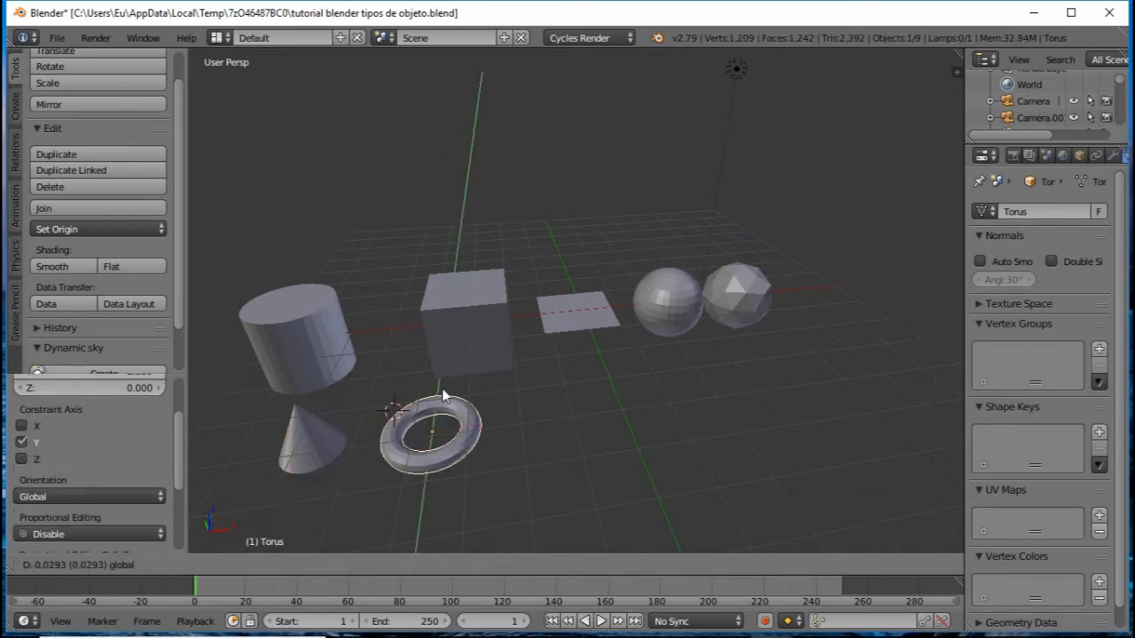
click(444, 396)
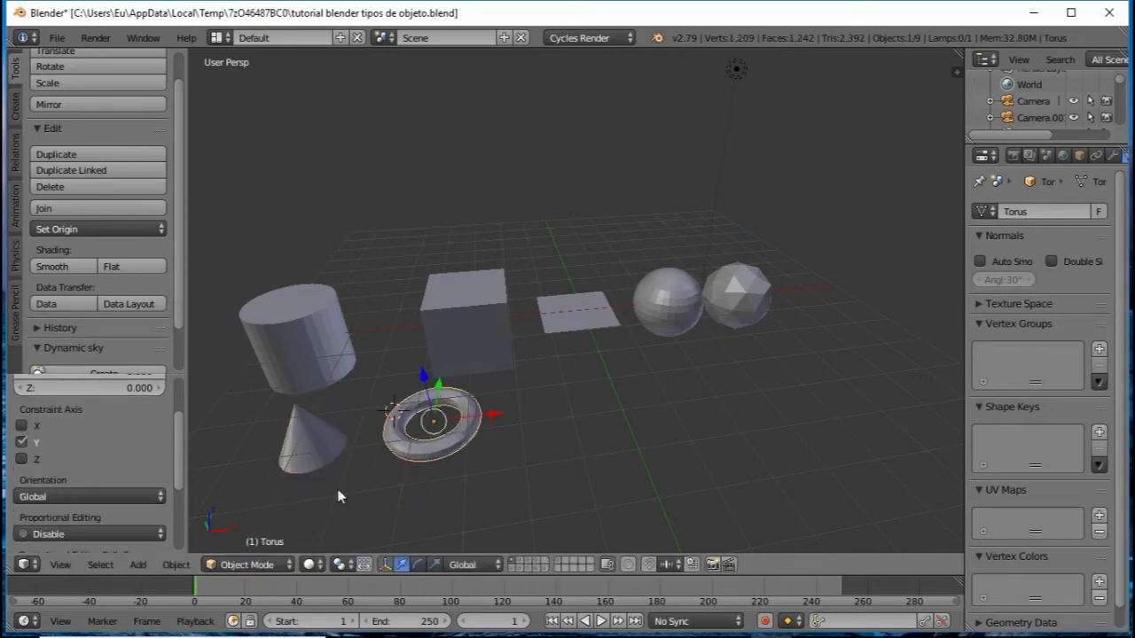
- Add a grid mesh and move it along the X axis to sit in front of the plane
click(137, 565)
click(271, 511)
key(g)
key(x)
click(437, 441)
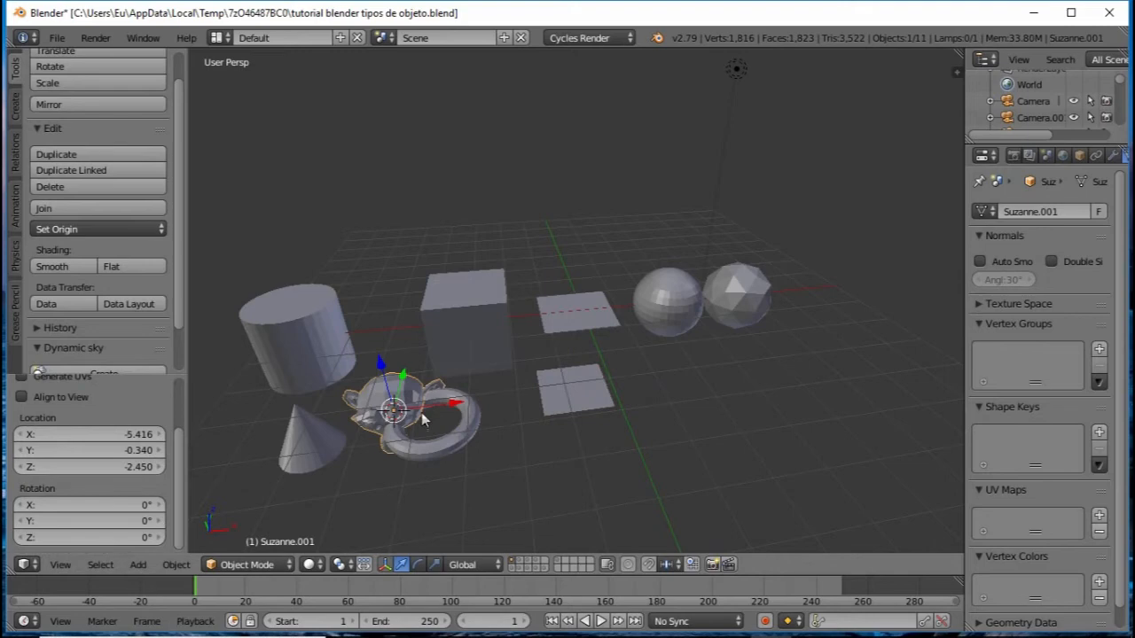
- Add a monkey mesh and move it along the X axis away from the torus
key(g)
key(x)
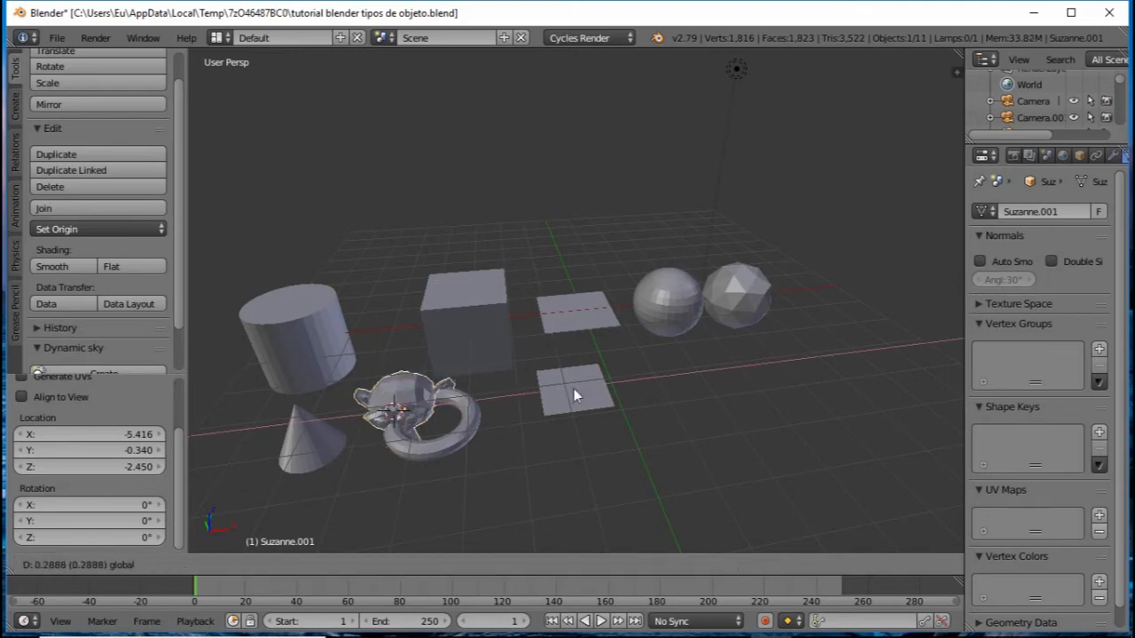
click(711, 373)
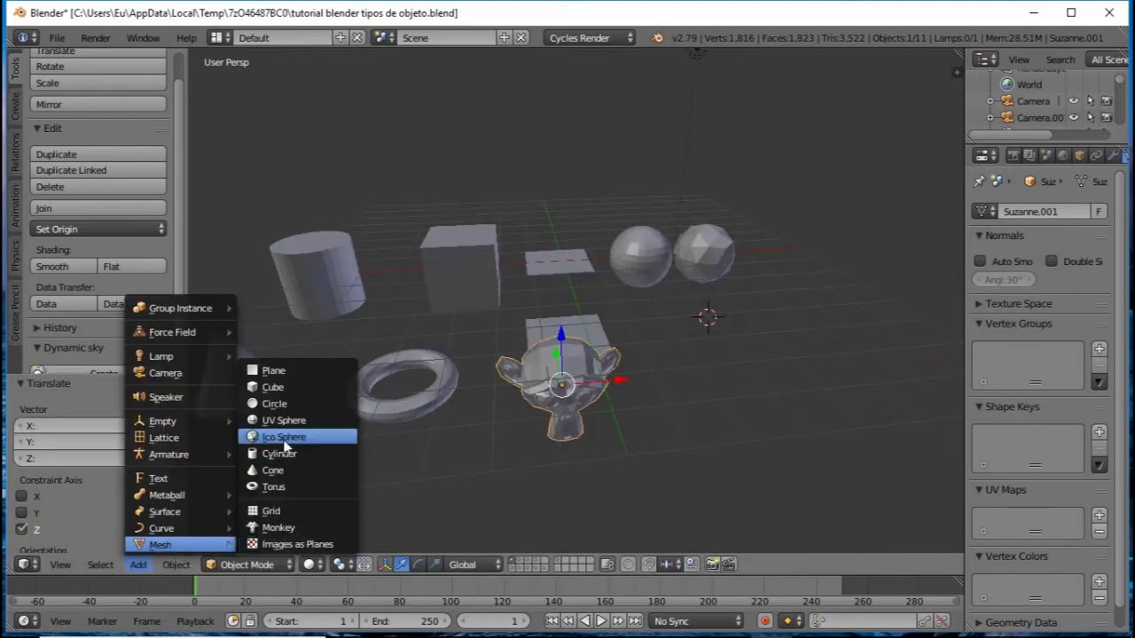
- Add a second cylinder at the 3D cursor in front of the ico sphere and review its creation settings
click(282, 454)
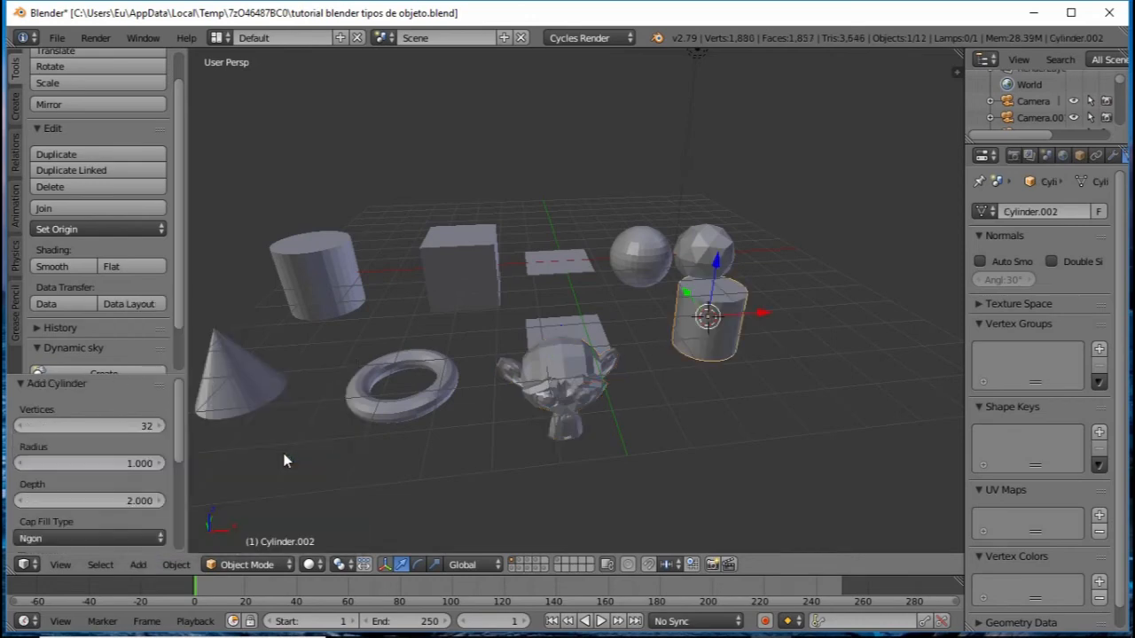
middle_drag(704, 314, 740, 319)
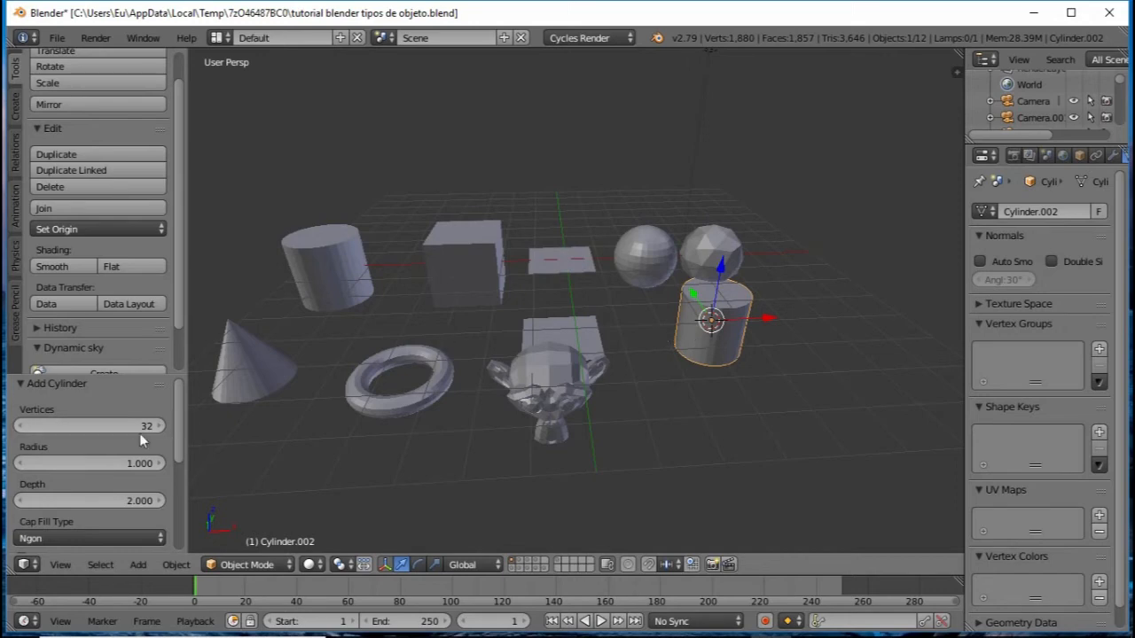
scroll(155, 431, down, 5)
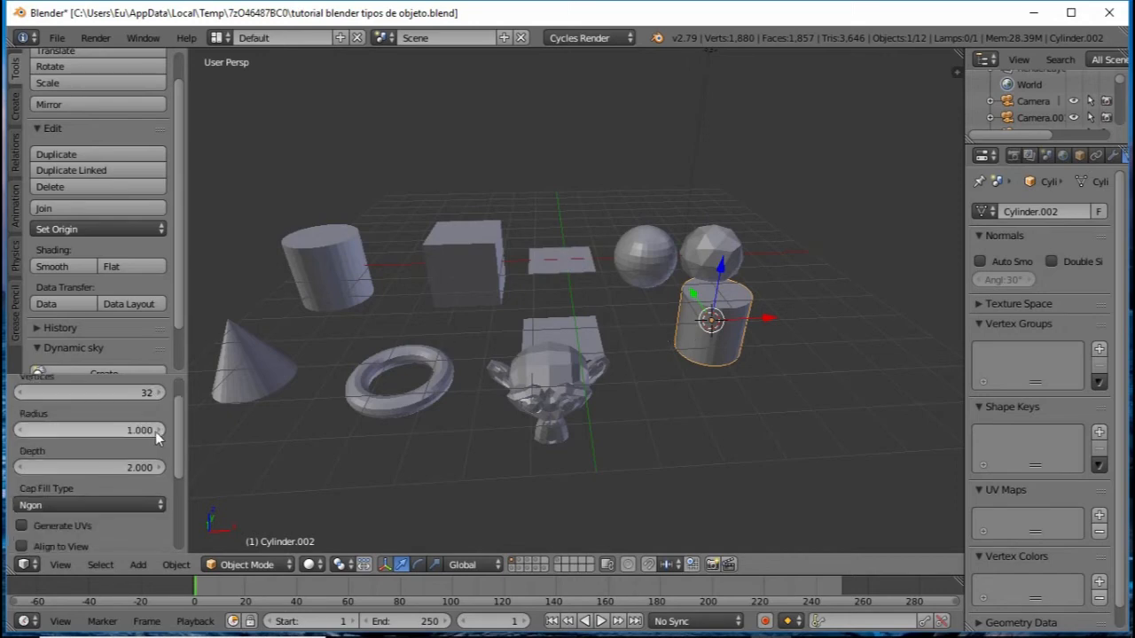
scroll(156, 431, up, 5)
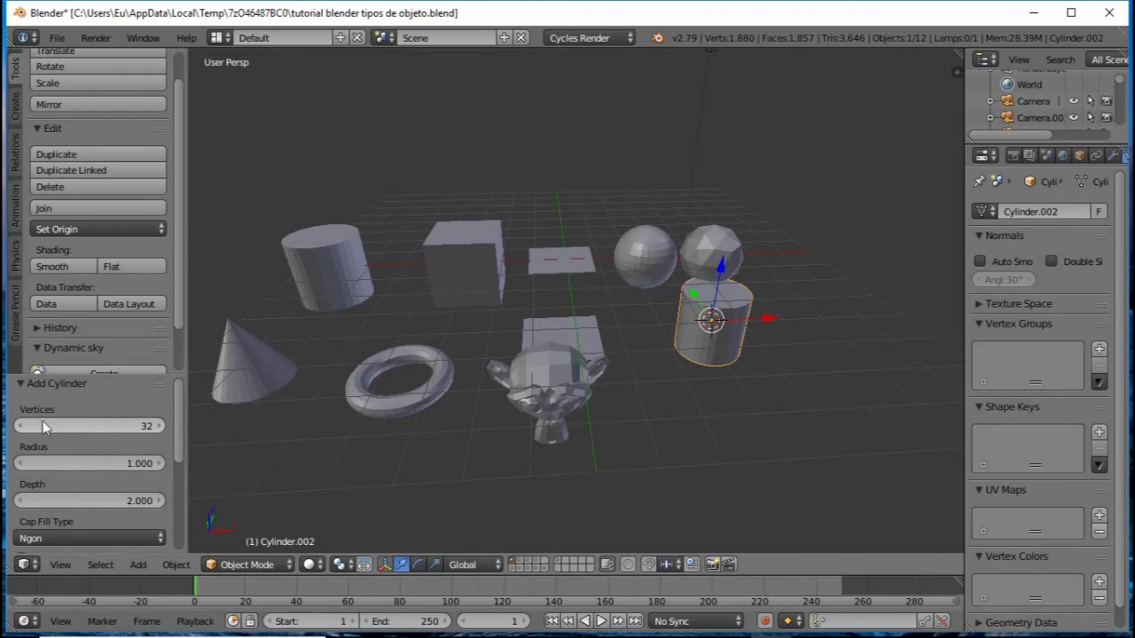
- Increase the new cylinder's vertex count to 36
shift+middle_drag(620, 381, 433, 409)
scroll(474, 408, up, 2)
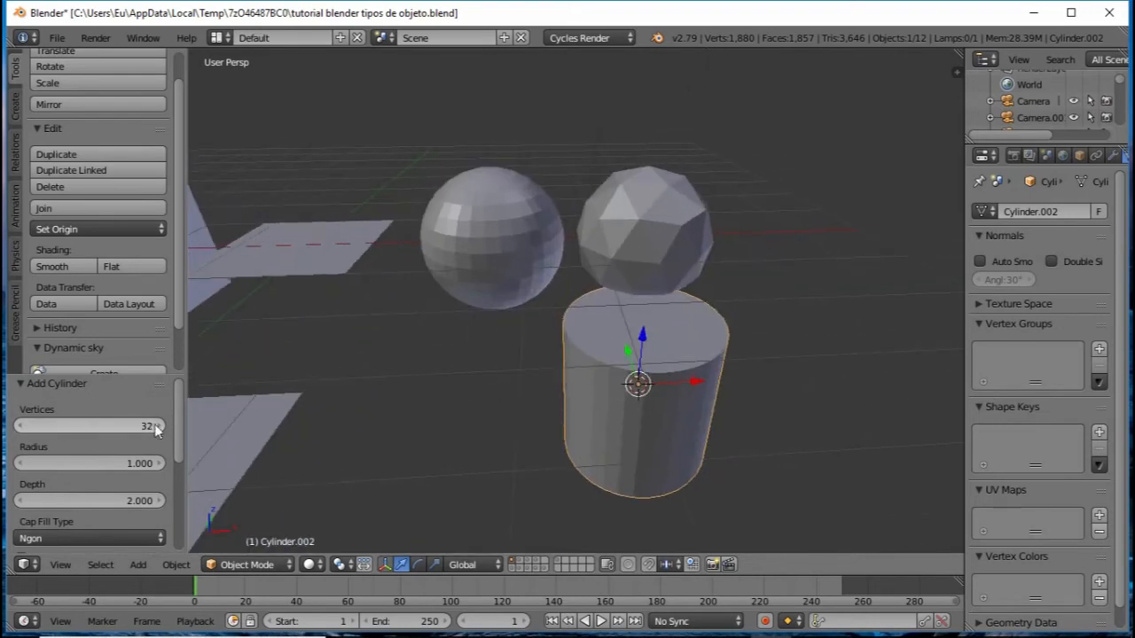
click(157, 427)
click(157, 426)
click(157, 426)
click(157, 426)
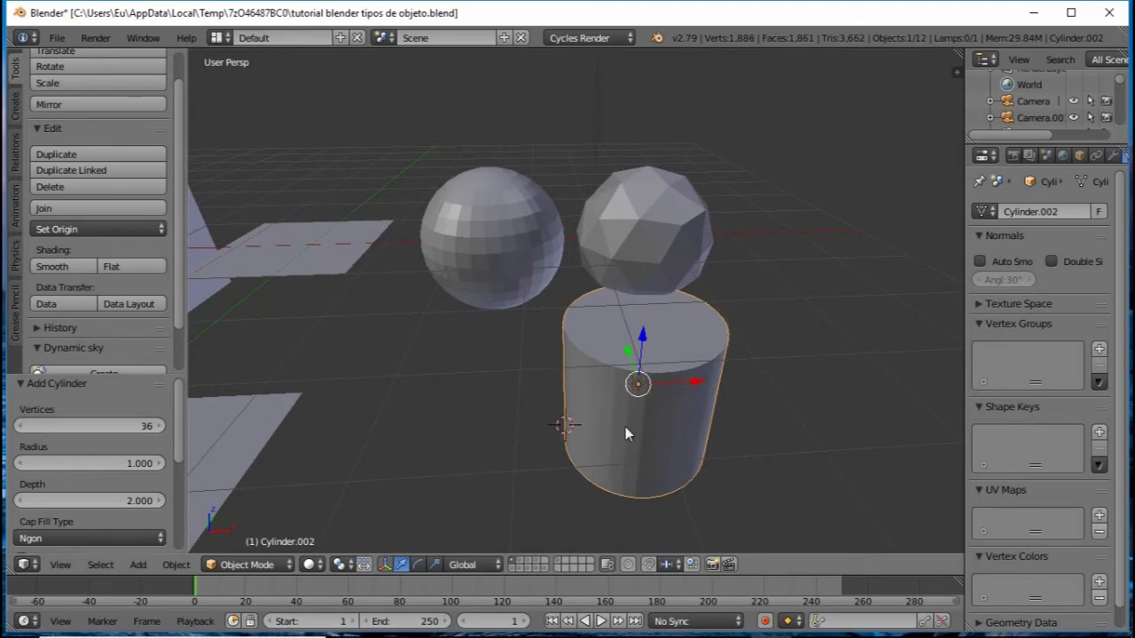
- Set the new cylinder's vertex count to 3 to make a triangular prism
click(121, 424)
text(3)
key(Return)
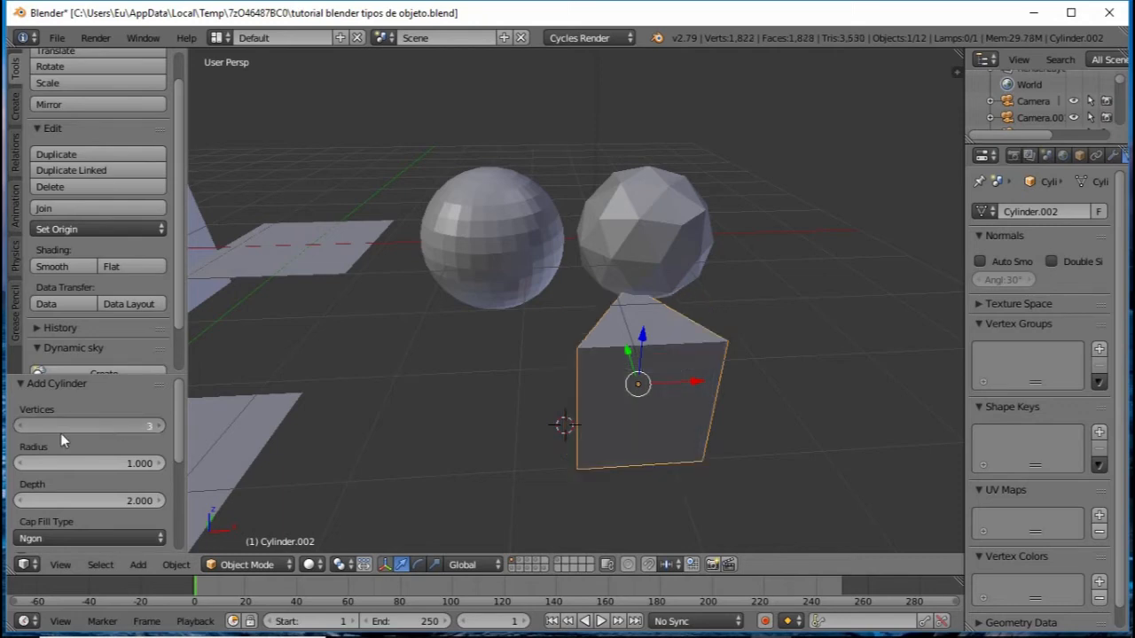
- Raise the new cylinder's vertex count to 30
click(152, 426)
click(153, 426)
drag(152, 424, 172, 424)
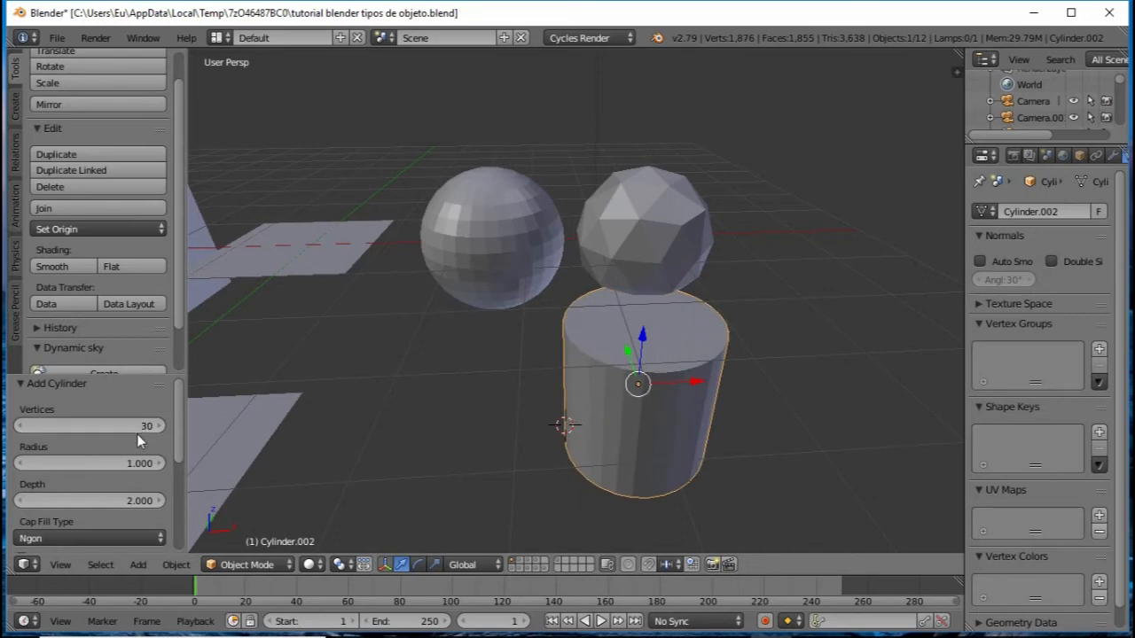
- Set the new cylinder's radius to 0.710 and its depth to 3.160
drag(141, 462, 111, 456)
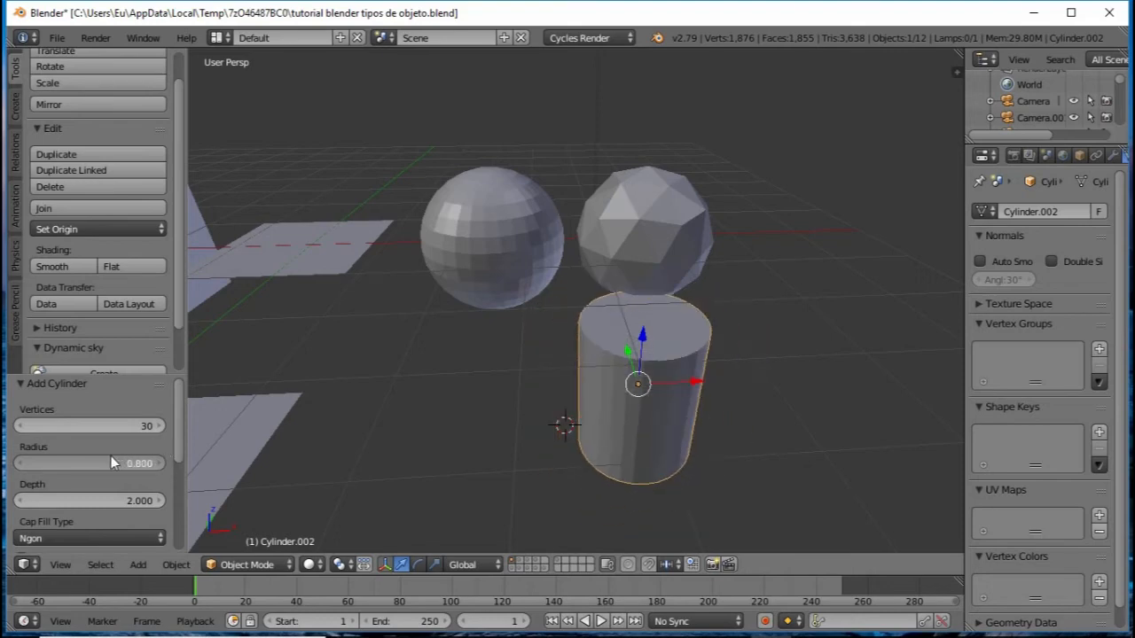
drag(110, 456, 110, 456)
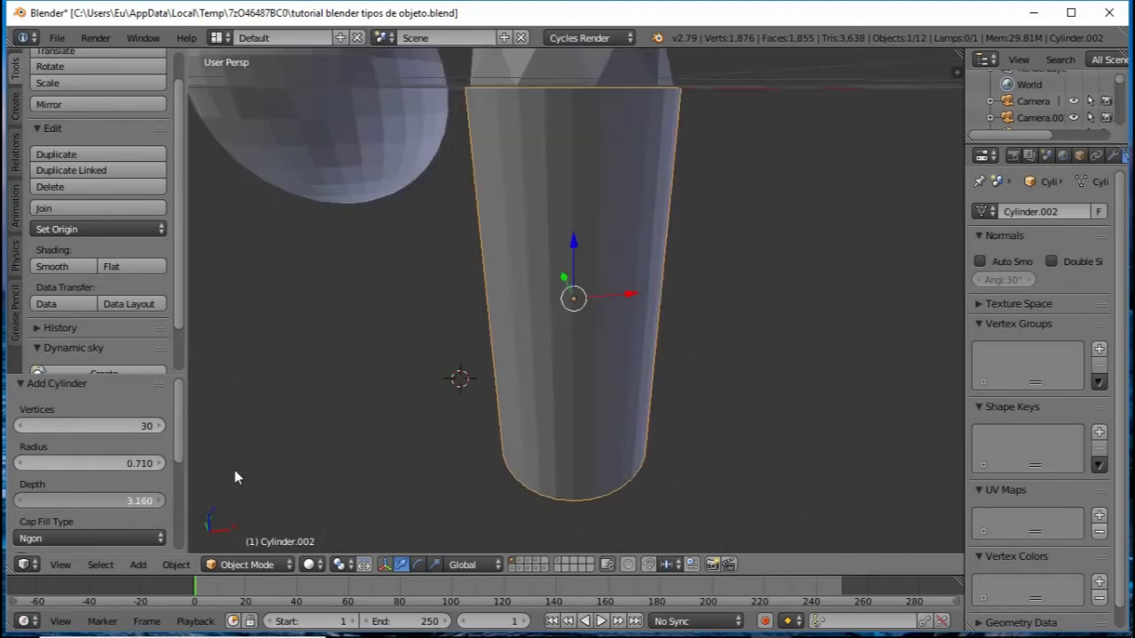
- Set the new cylinder's depth to 1.730 and its cap fill type to Nothing so its ends are open
drag(233, 470, 109, 482)
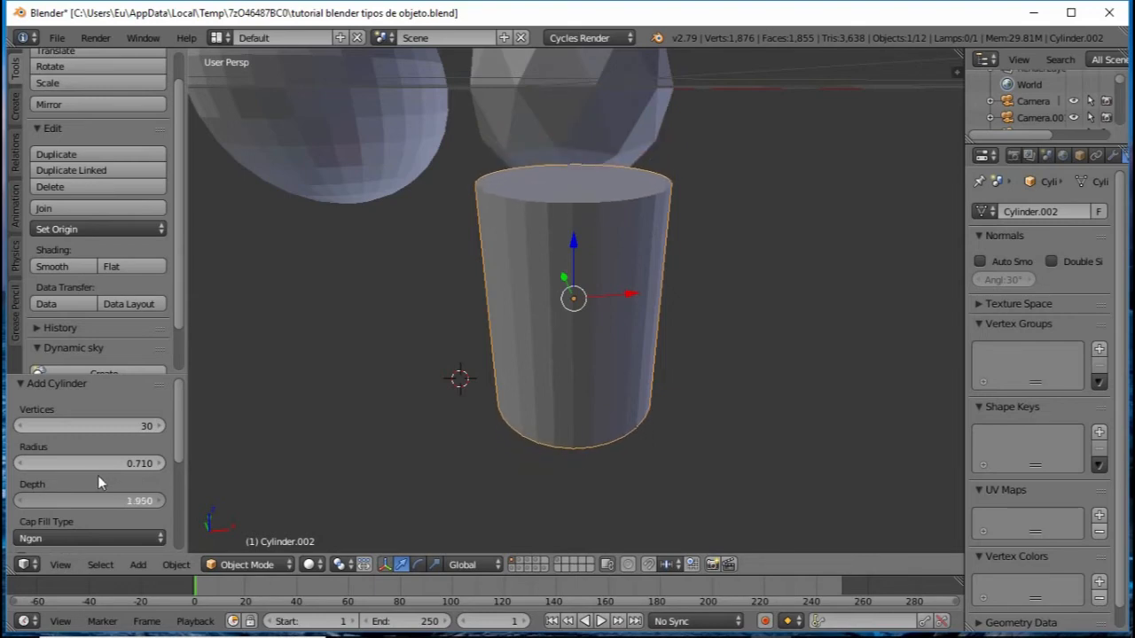
click(156, 438)
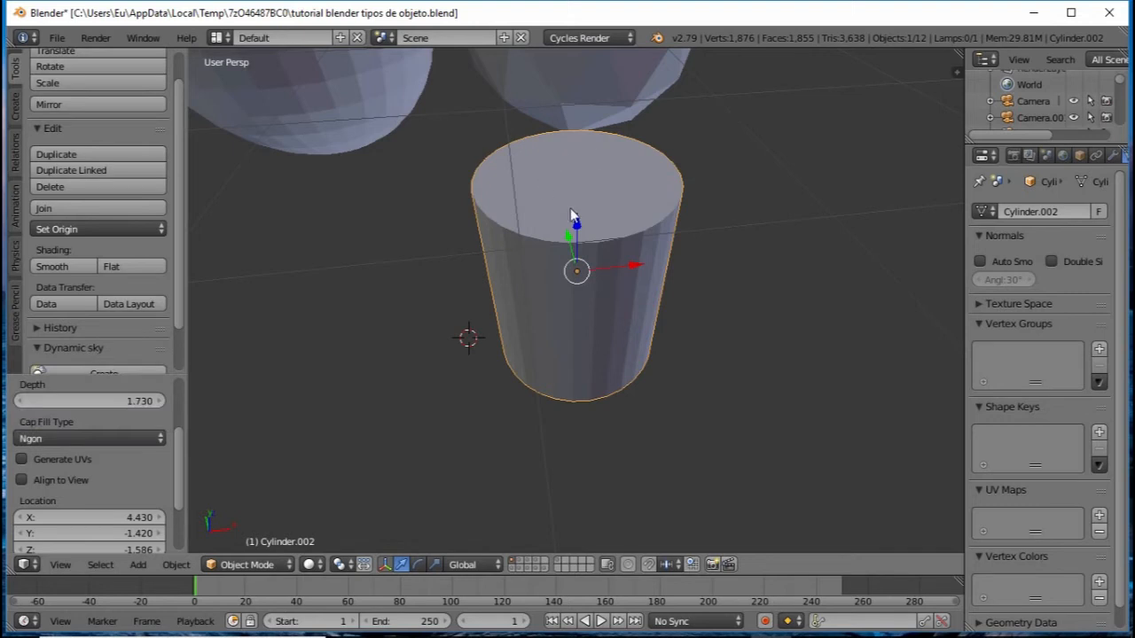
click(152, 439)
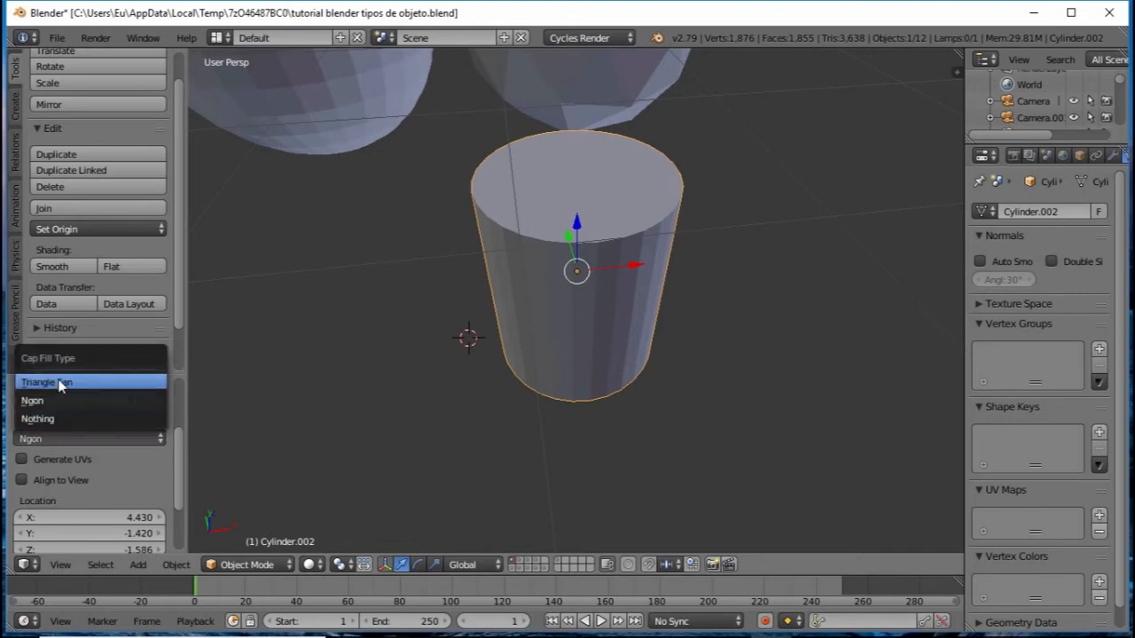
click(55, 420)
middle_drag(475, 321, 605, 188)
middle_drag(535, 215, 484, 338)
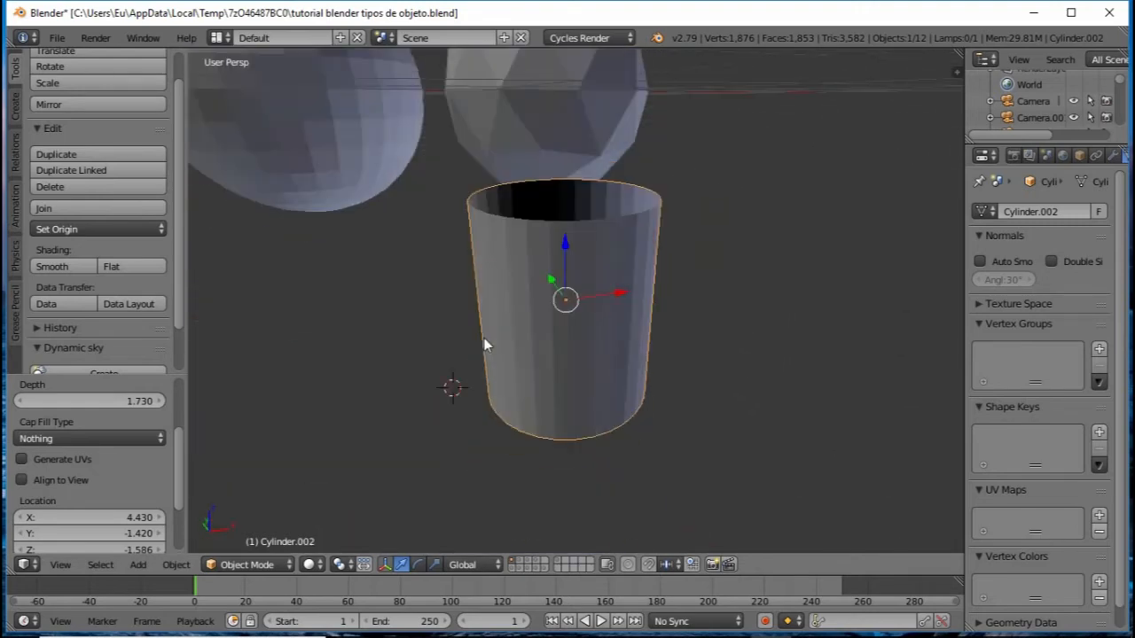
- Try the Triangle Fan cap fill type on the new cylinder, and set the fill type back to Ngon
click(129, 440)
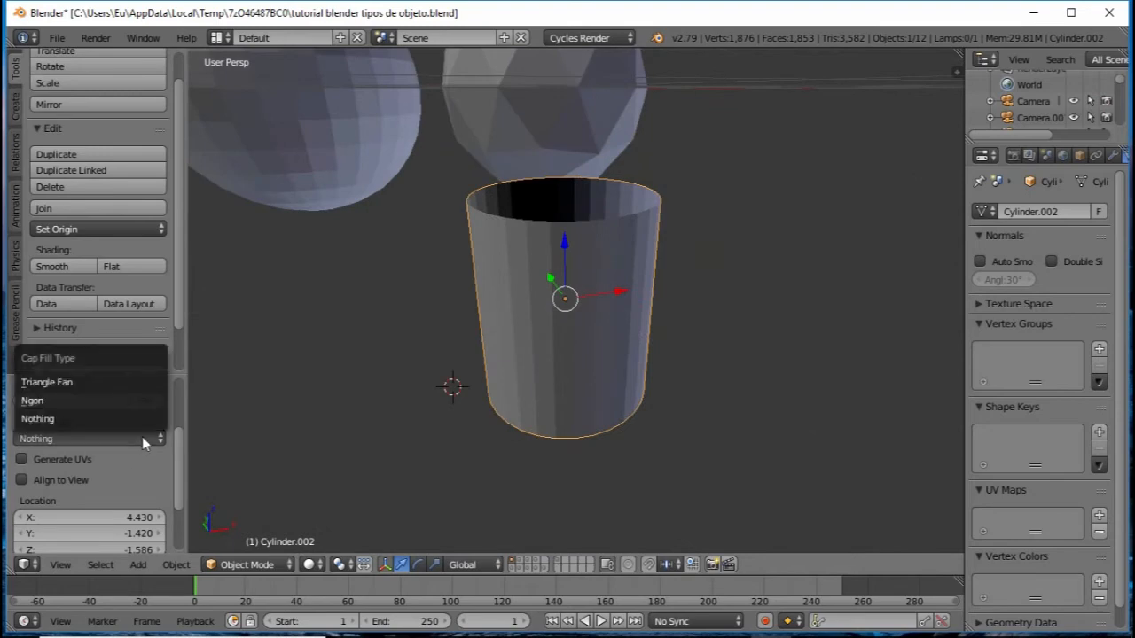
click(76, 383)
middle_drag(415, 232, 437, 293)
middle_drag(506, 223, 483, 146)
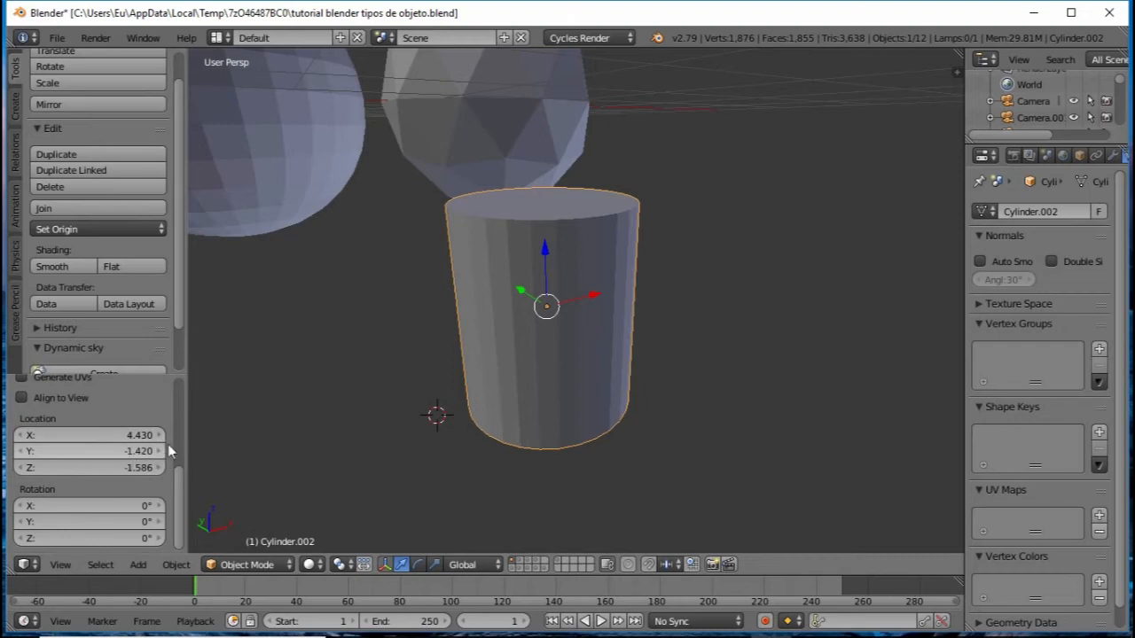
middle_drag(504, 345, 479, 353)
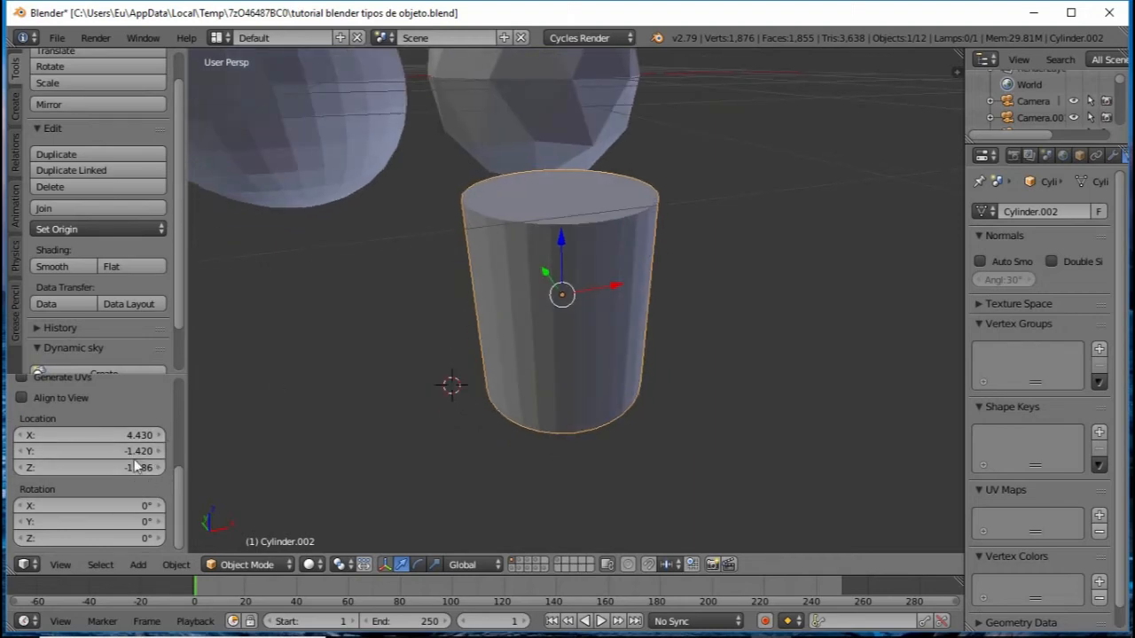
scroll(146, 466, up, 2)
scroll(146, 465, up, 5)
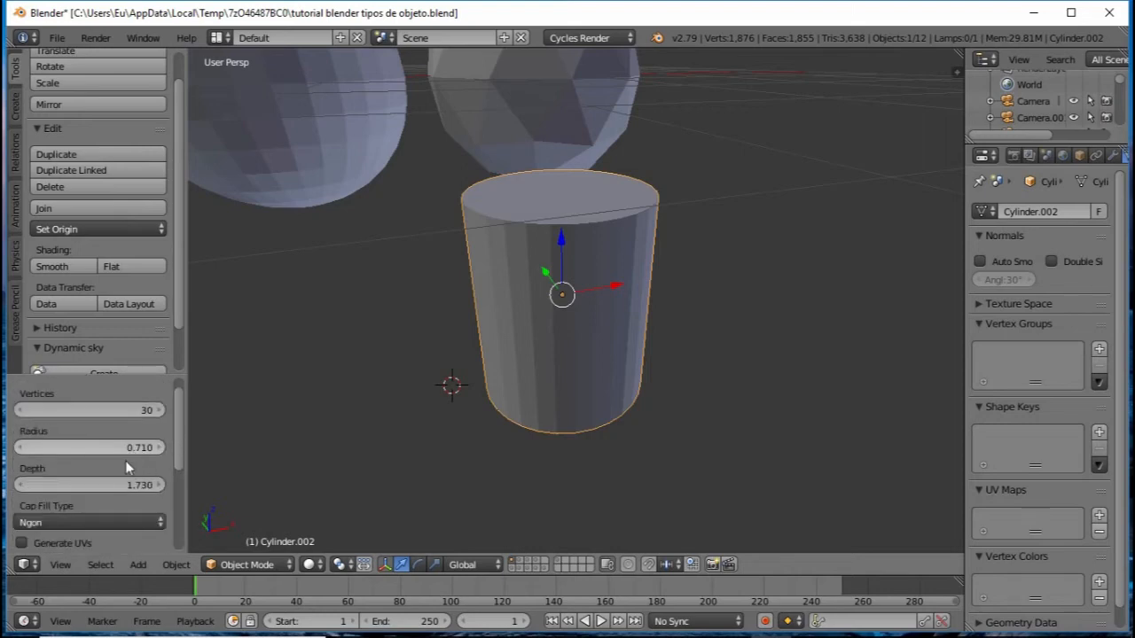
scroll(131, 430, up, 1)
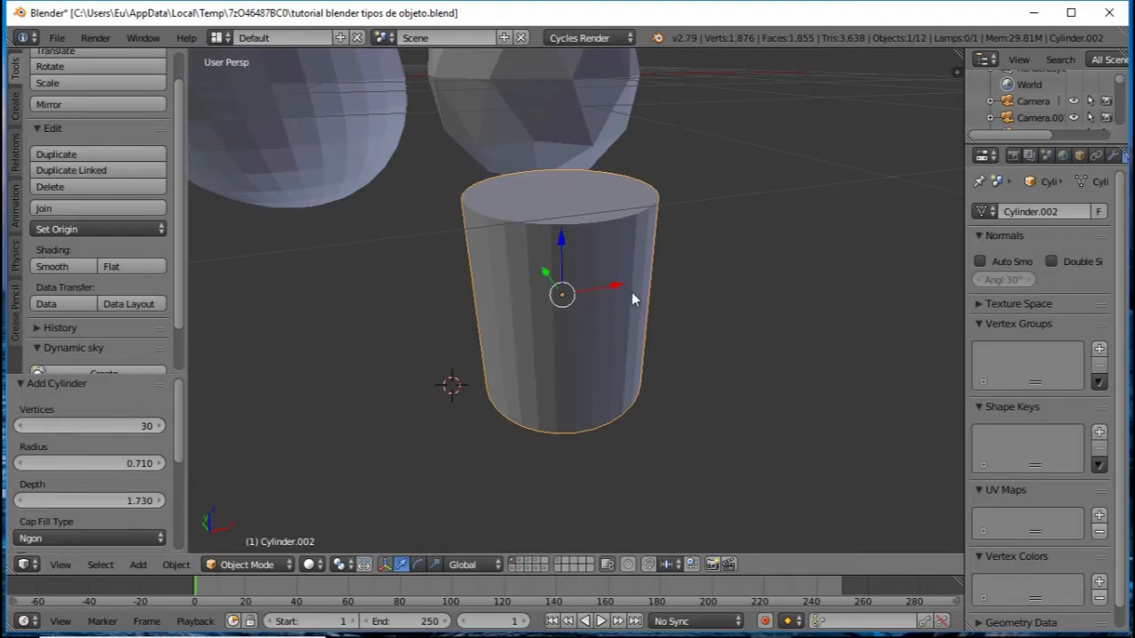
- Move the new cylinder 1.253 units along the X axis, away from the spheres
middle_drag(706, 280, 685, 281)
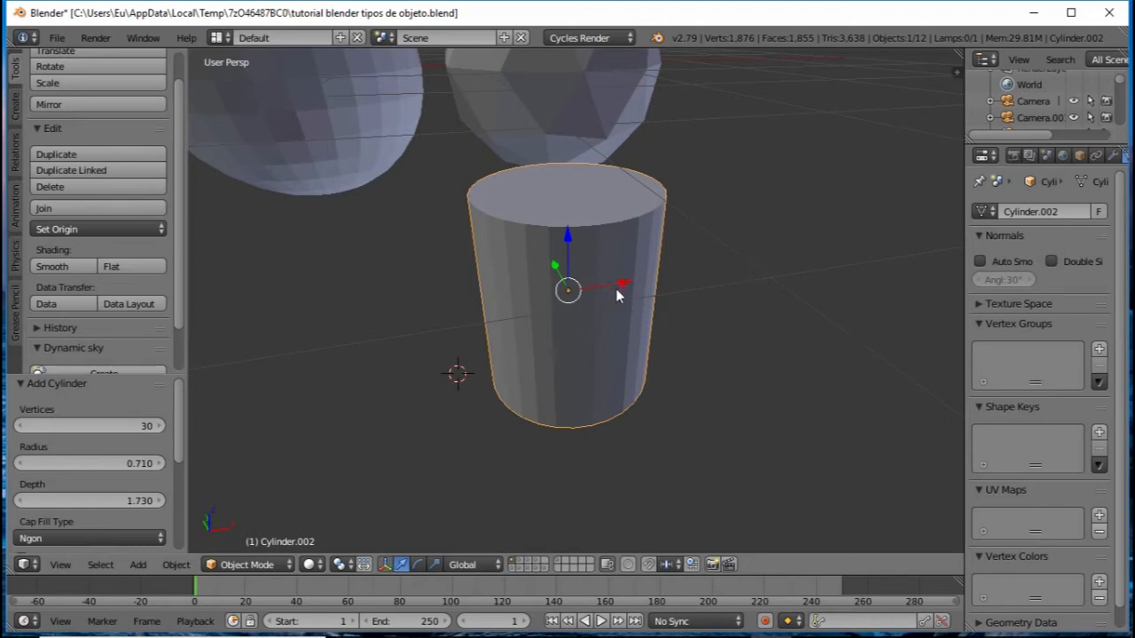
drag(616, 283, 751, 272)
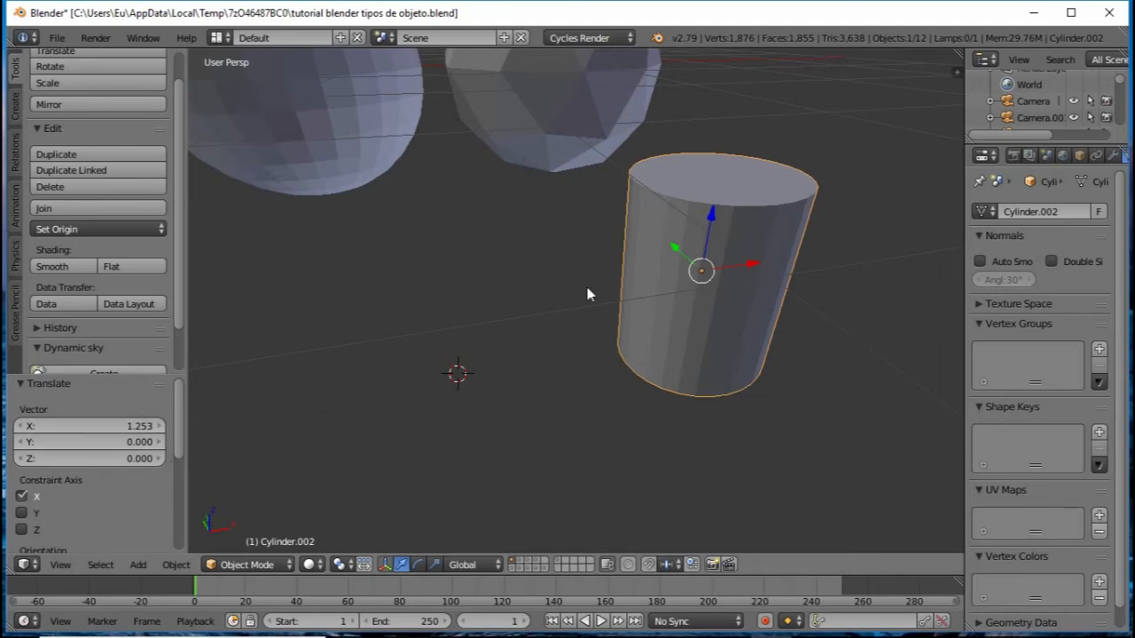
scroll(589, 292, down, 1)
middle_drag(677, 228, 680, 239)
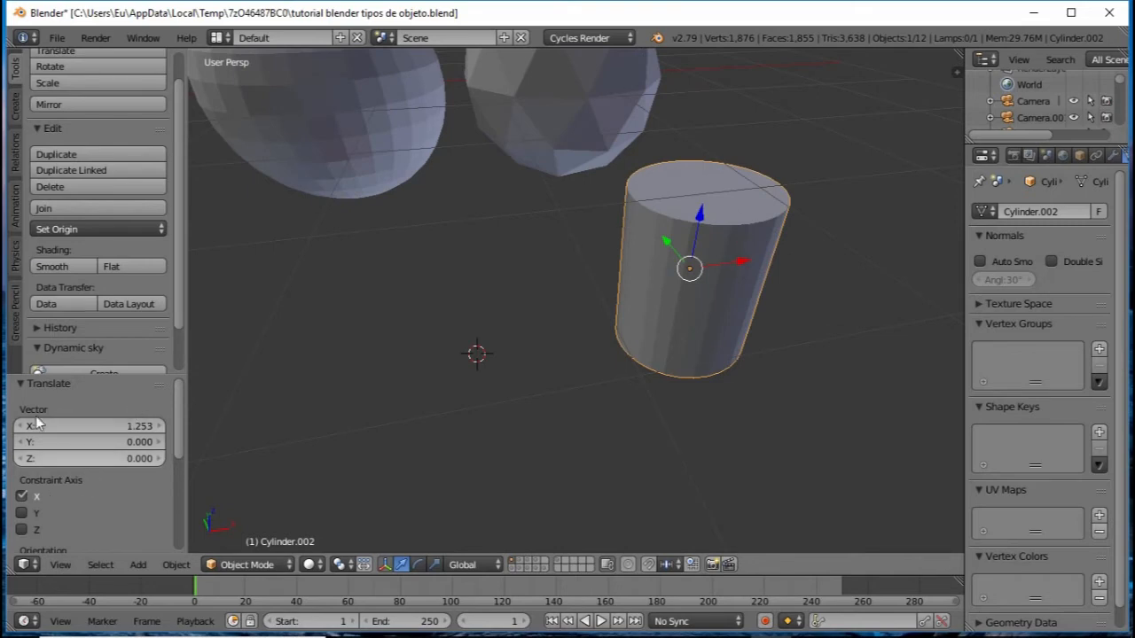
- Move the cylinder -1.962 units along the X axis, back toward the 3D cursor
middle_drag(710, 280, 760, 279)
key(g)
key(x)
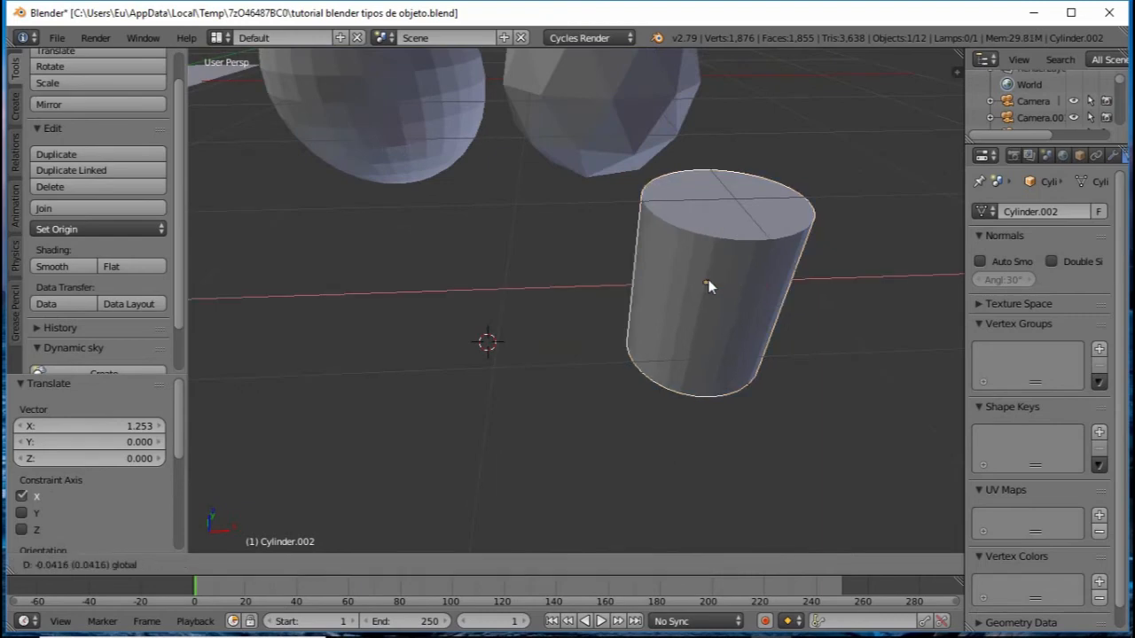
click(560, 297)
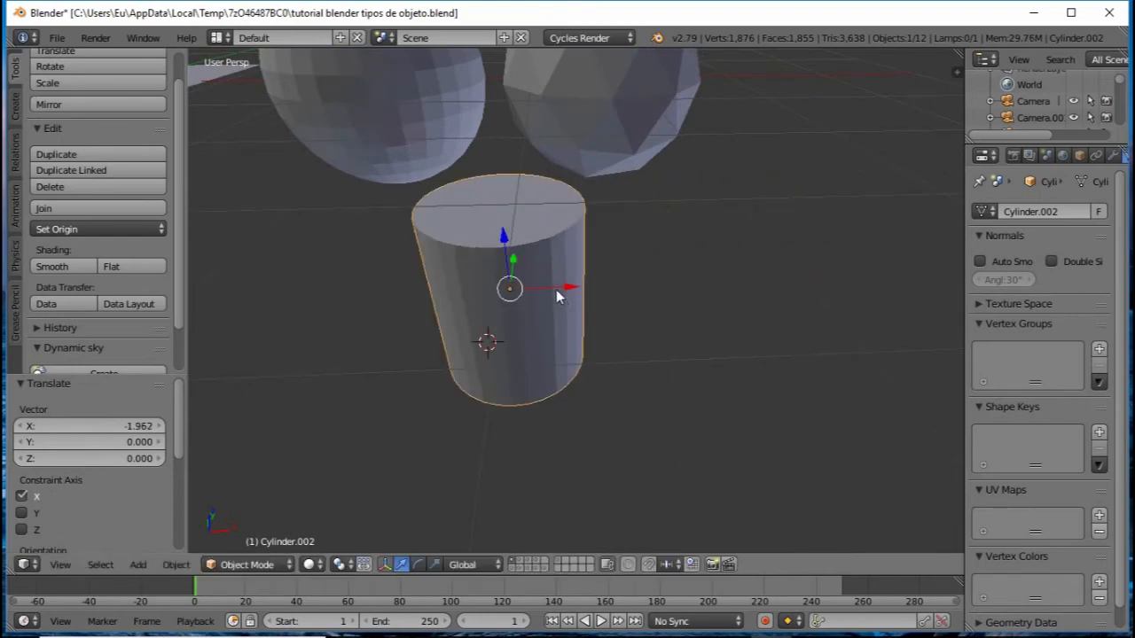
- Frame all the objects, select the plane between the cube and the sphere, and examine its flat shape from a low angle
key(Home)
middle_drag(758, 282, 750, 331)
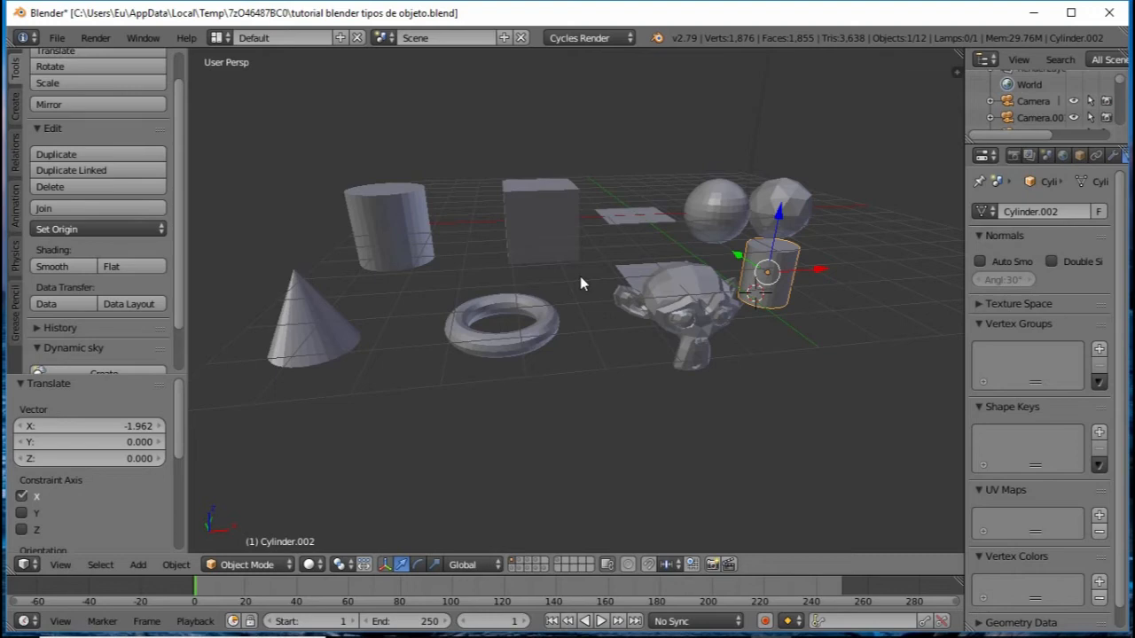
middle_drag(579, 276, 645, 303)
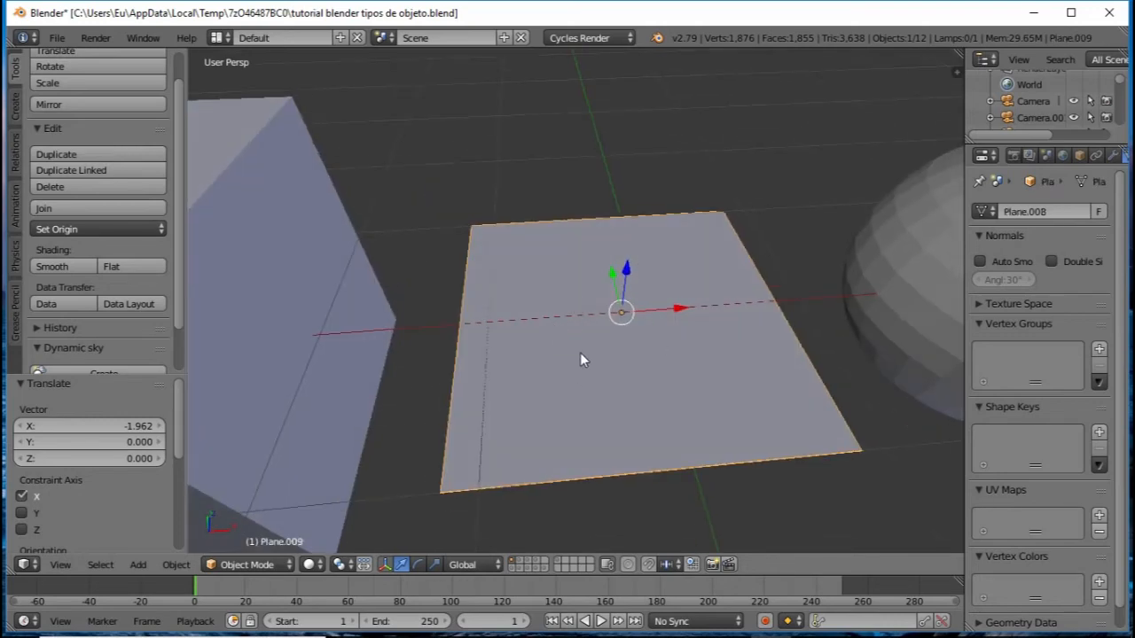
middle_drag(580, 352, 581, 266)
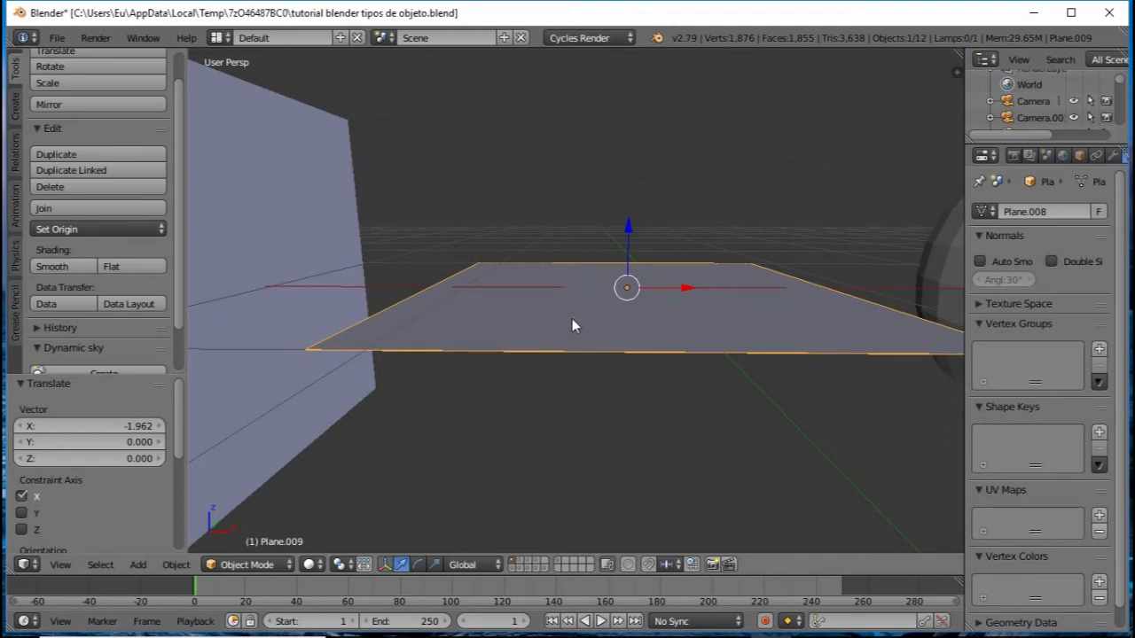
mouse_move(573, 319)
middle_down()
mouse_move(567, 299)
mouse_move(576, 387)
mouse_move(535, 299)
mouse_move(552, 317)
middle_up()
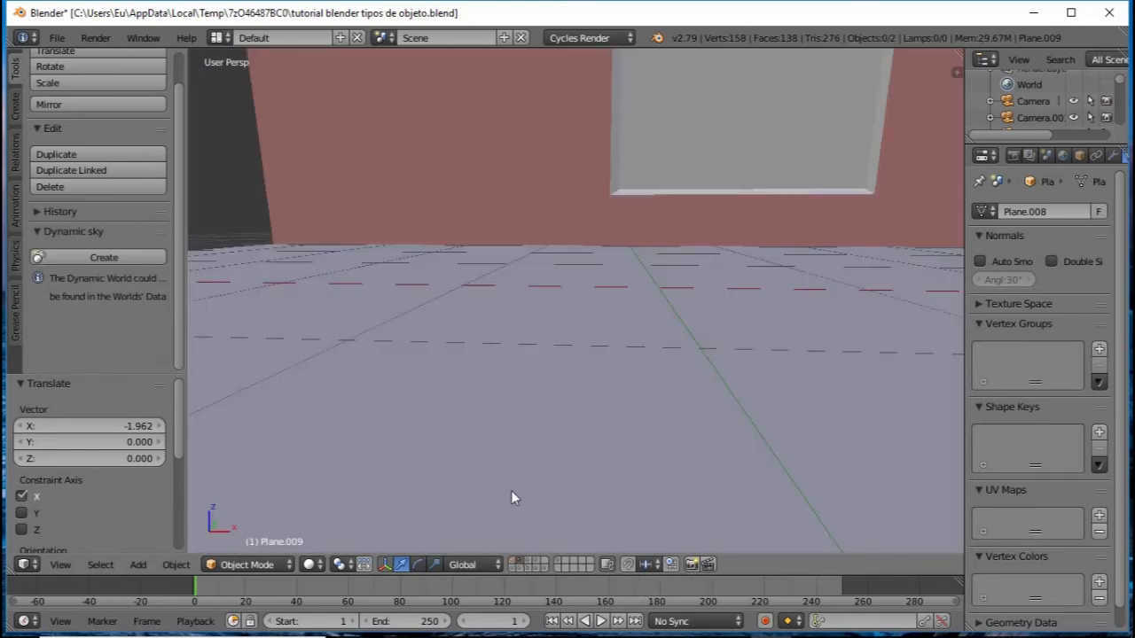
- Display the layer with the pink wall and framed opening, and set the viewport shading to Texture
scroll(467, 354, down, 3)
middle_drag(467, 354, 515, 479)
middle_drag(572, 410, 607, 394)
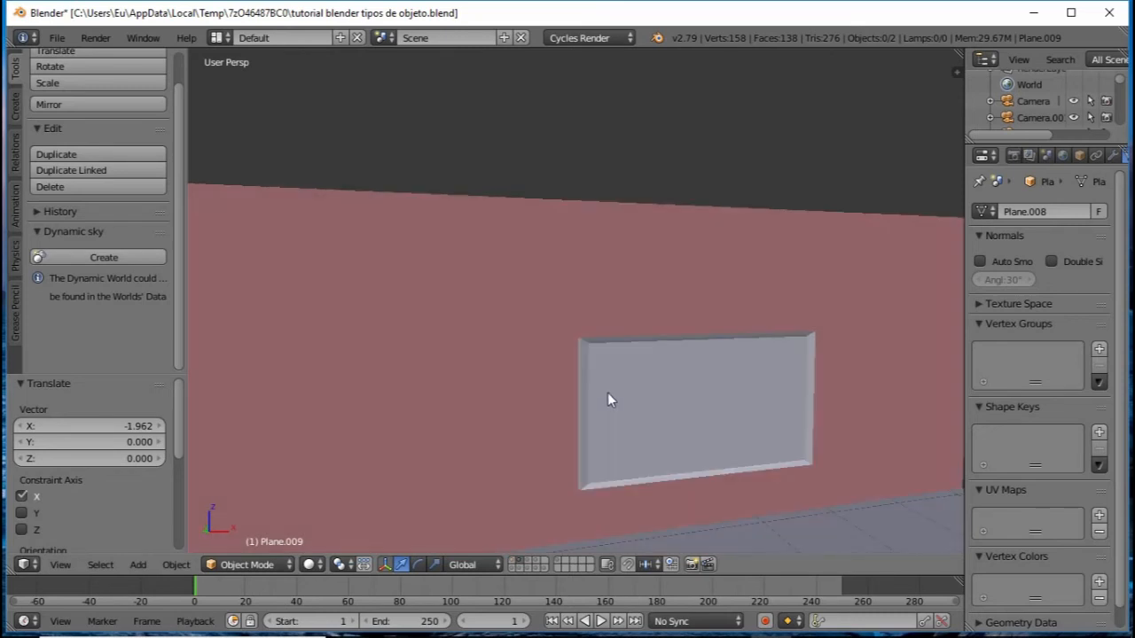
click(319, 563)
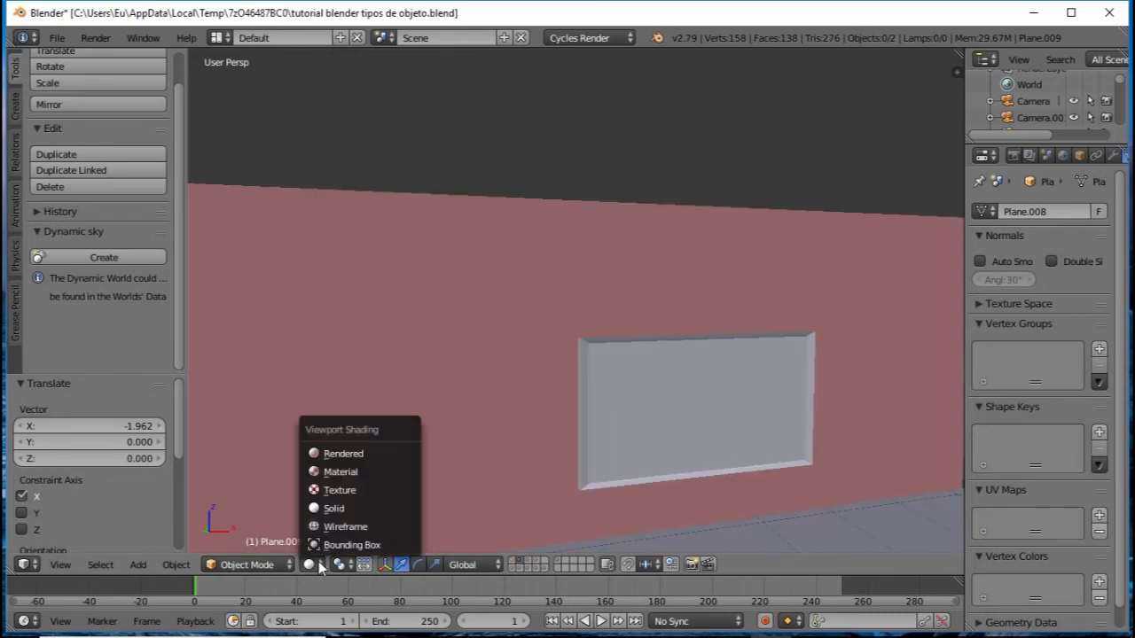
click(337, 490)
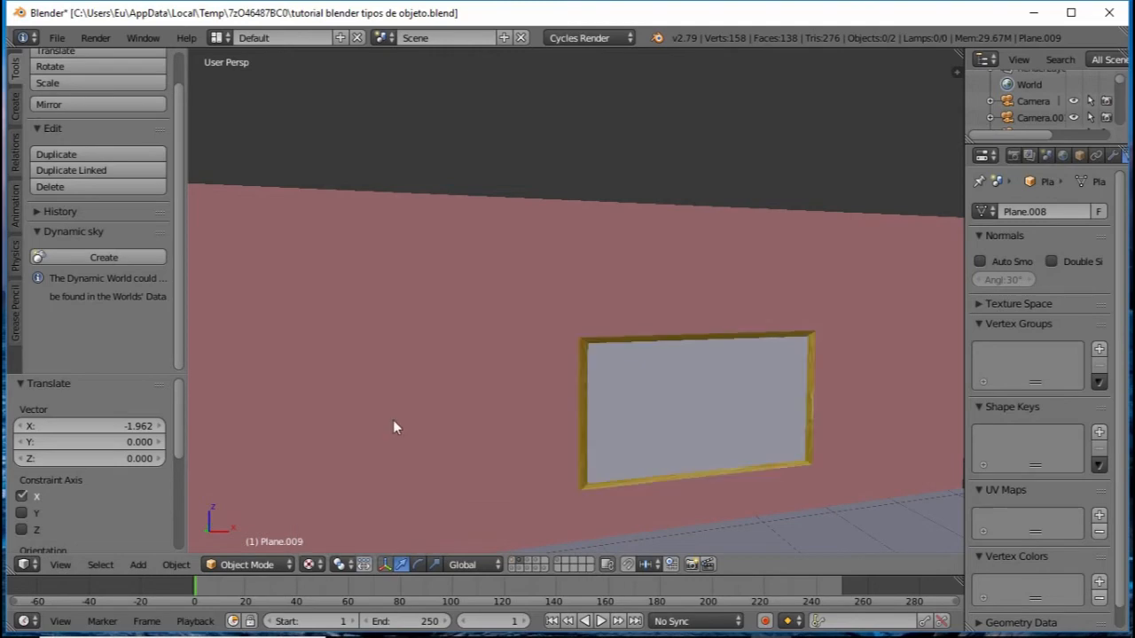
middle_drag(443, 402, 707, 312)
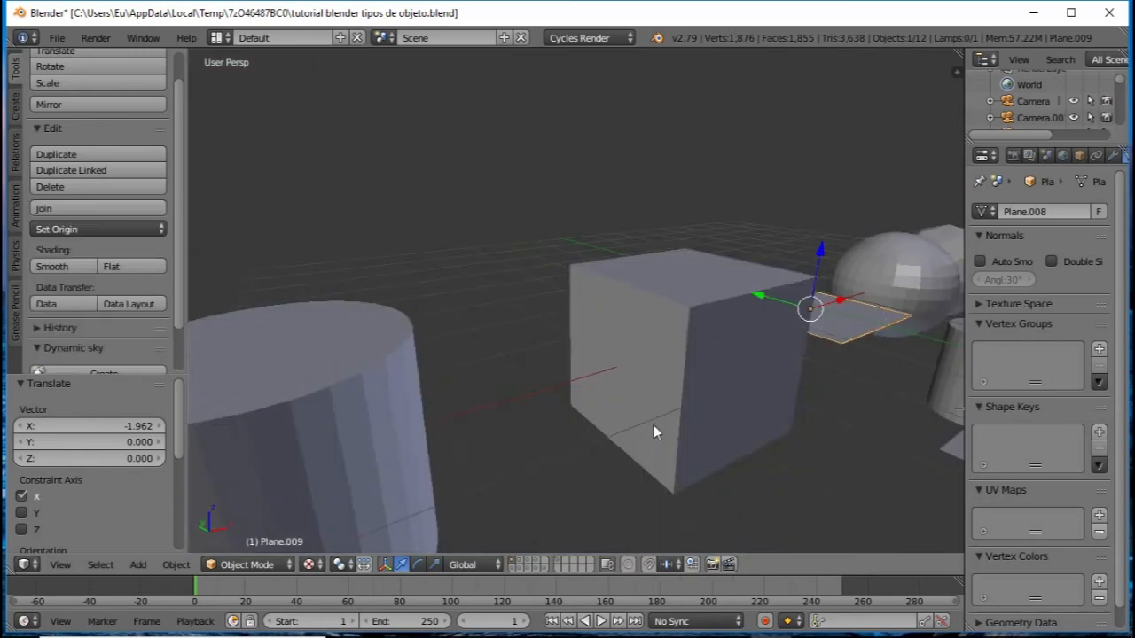
- Return to the layer with the basic meshes and examine the cube from several angles
scroll(620, 434, up, 4)
scroll(603, 436, down, 2)
scroll(582, 439, down, 3)
middle_drag(580, 497, 626, 379)
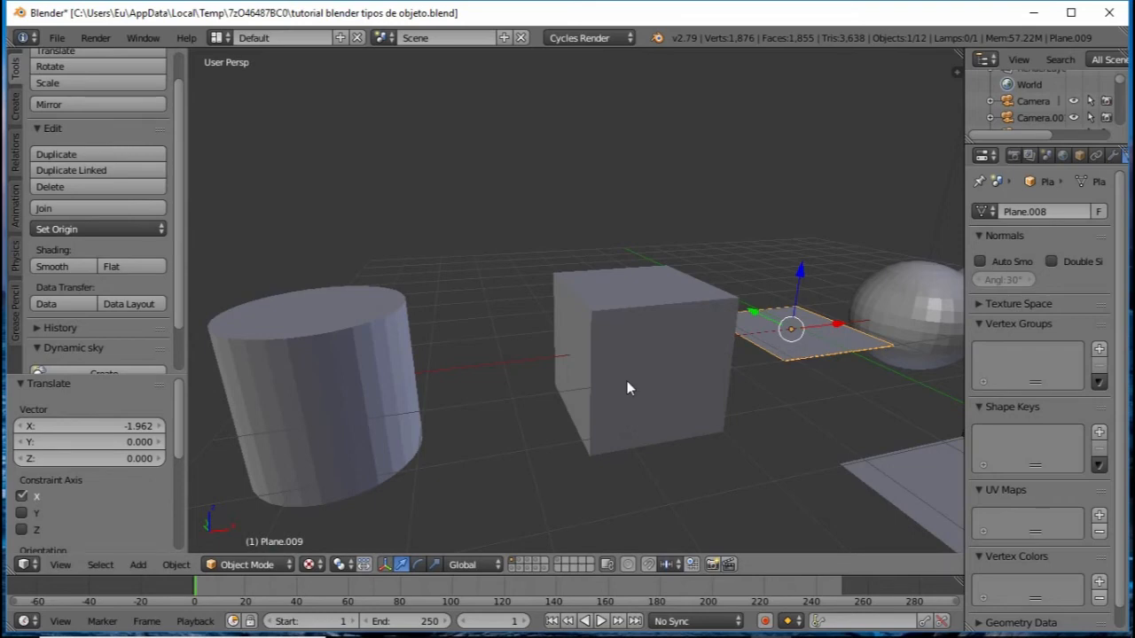
middle_drag(626, 388, 640, 390)
middle_drag(601, 363, 610, 361)
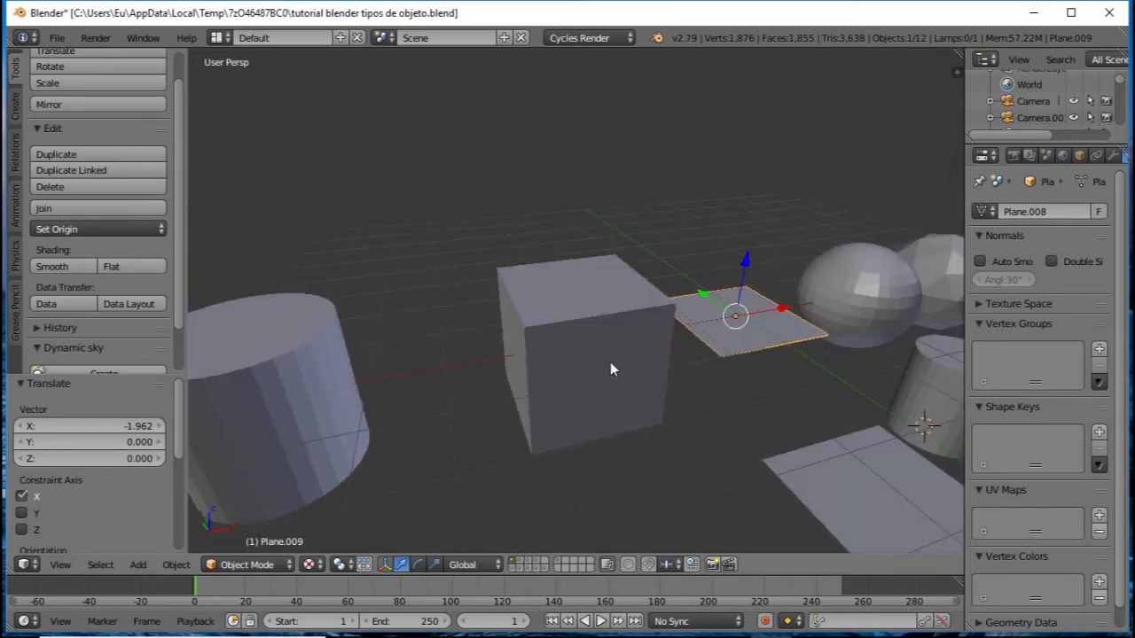
- Display the layer with the wooden table and examine the table up close
click(531, 560)
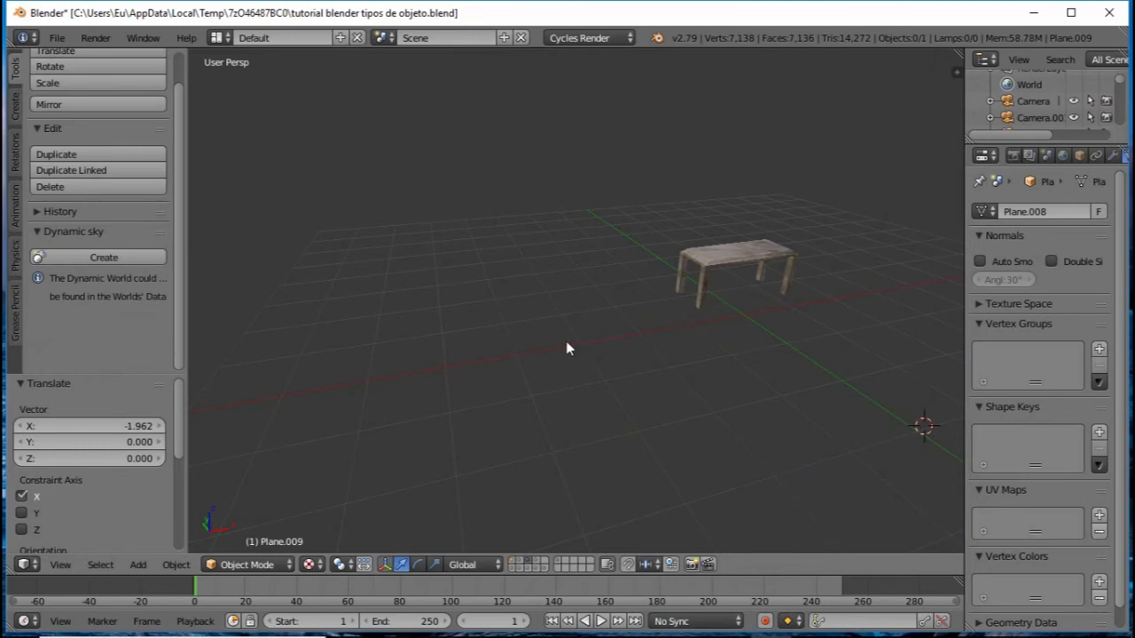
scroll(569, 349, up, 2)
shift+middle_drag(684, 296, 570, 355)
scroll(531, 391, up, 4)
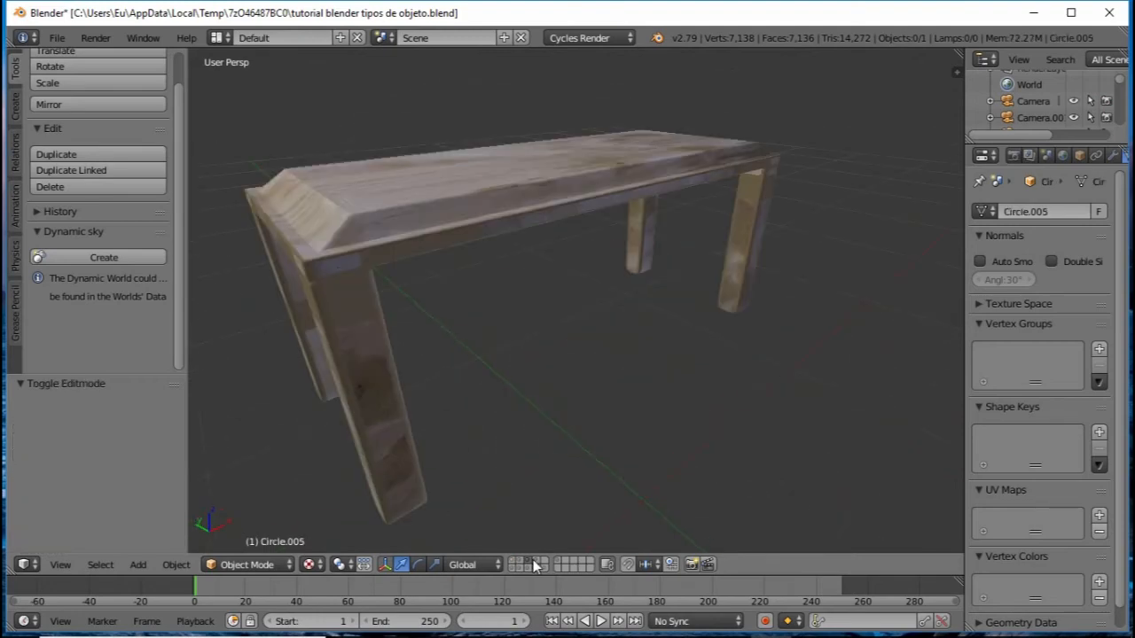
- Display the layer with the open box and the die, frame both models, and select the die to rotate it
click(537, 560)
key(Home)
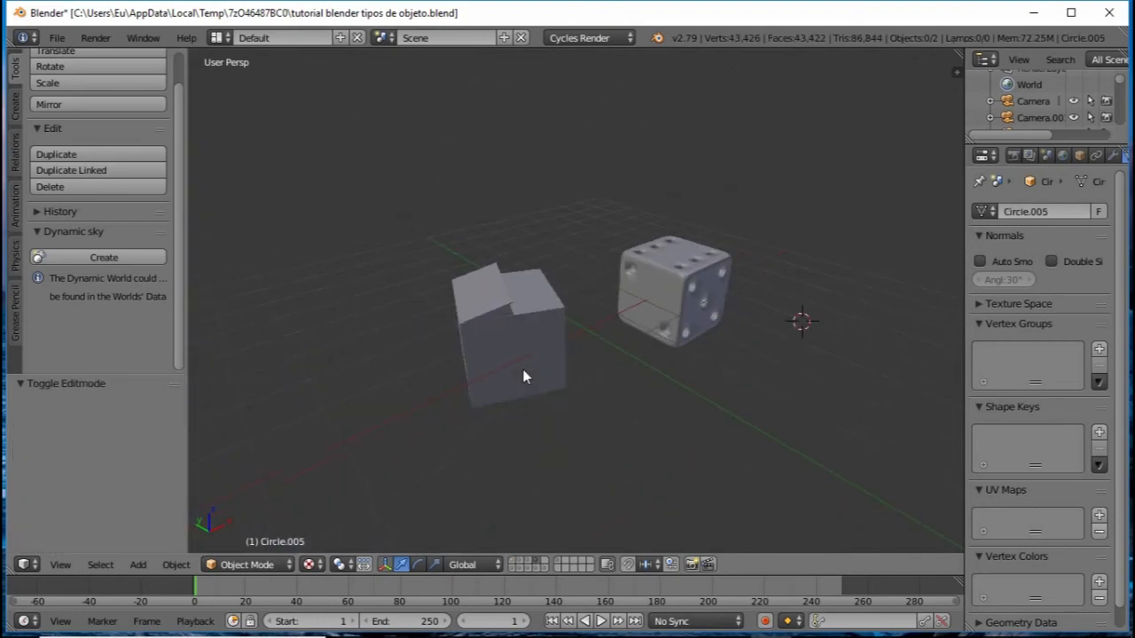
middle_drag(531, 376, 696, 359)
right_click(644, 349)
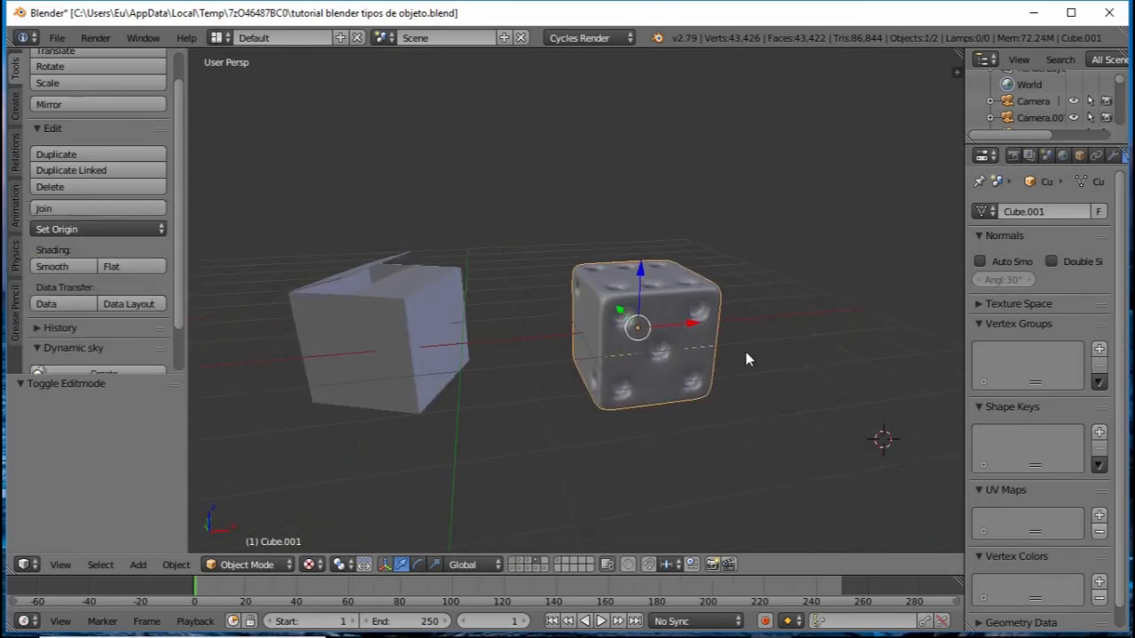
key(r)
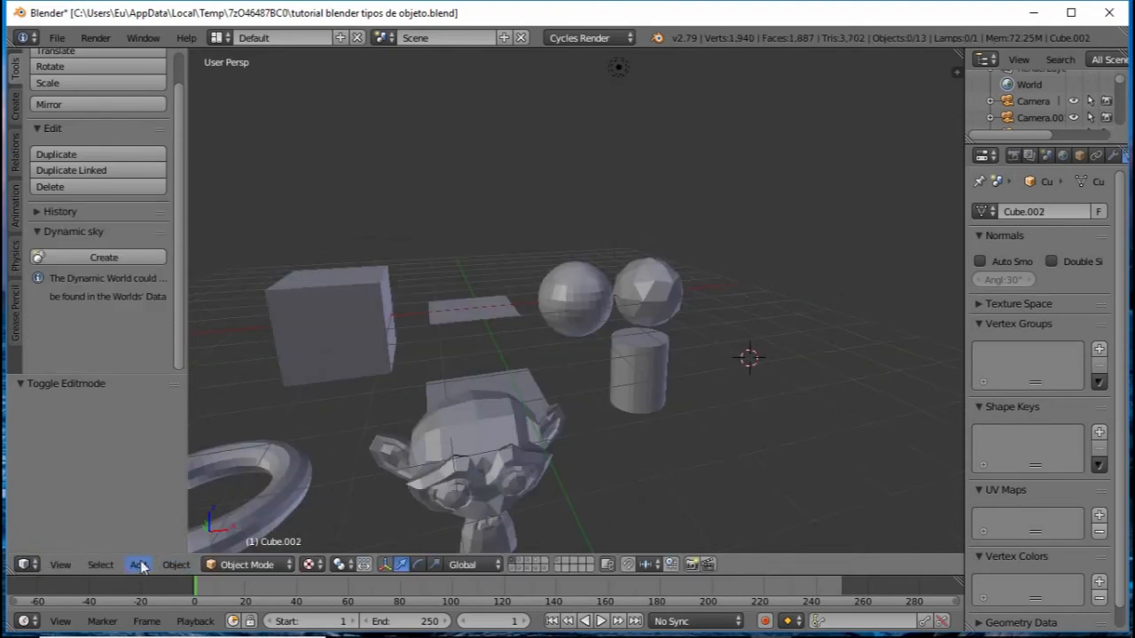
- Add a circle mesh at the 3D cursor on the basic meshes layer and enter Edit Mode for it
click(138, 564)
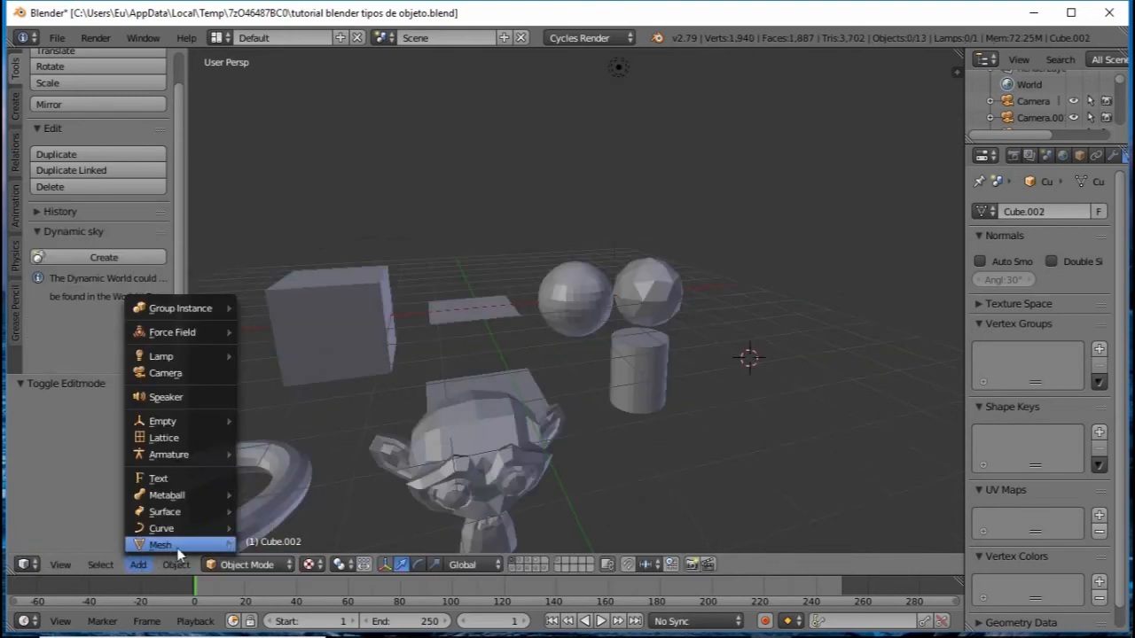
click(275, 401)
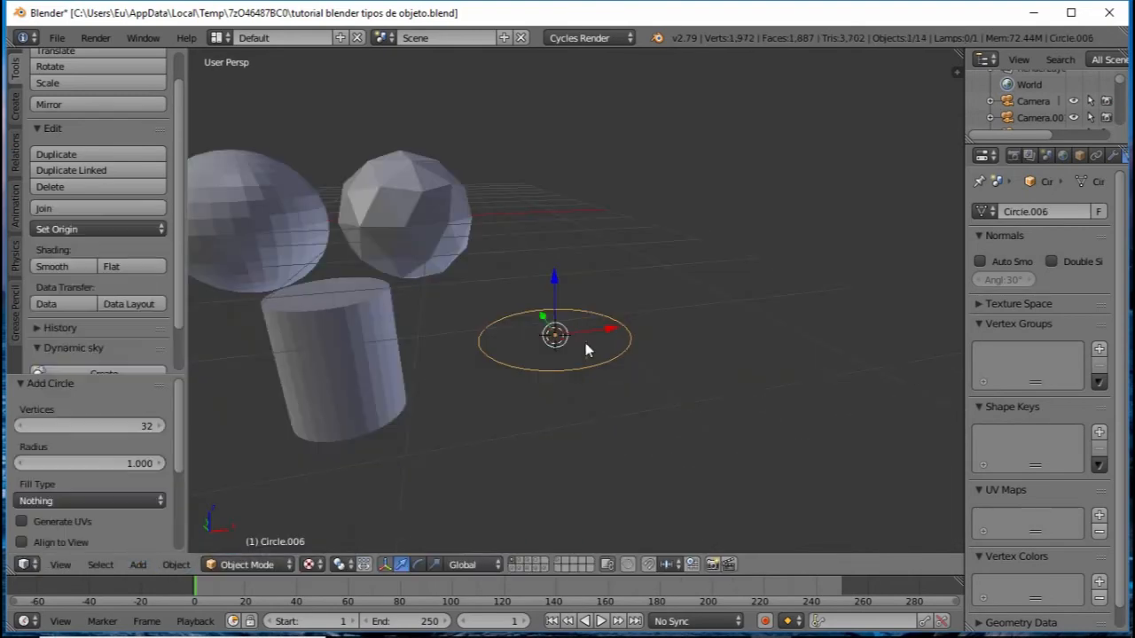
key(Tab)
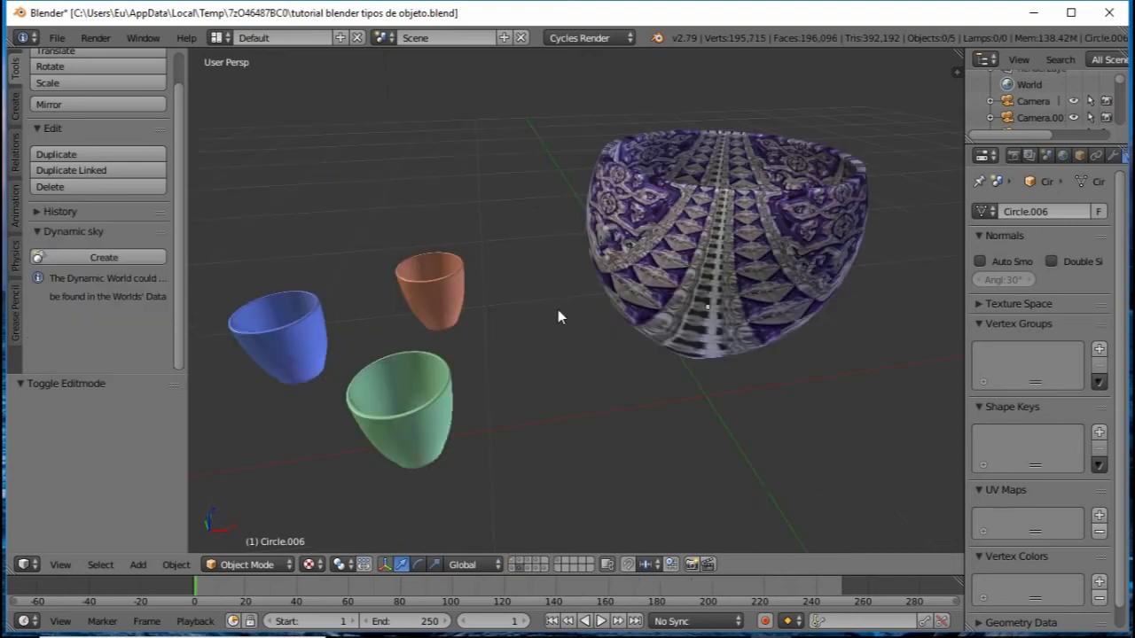
- Examine the coloured cups and the large patterned bowl on their layer as models made from circles
middle_drag(558, 309, 399, 306)
scroll(620, 283, up, 3)
scroll(504, 291, down, 5)
middle_drag(546, 339, 558, 353)
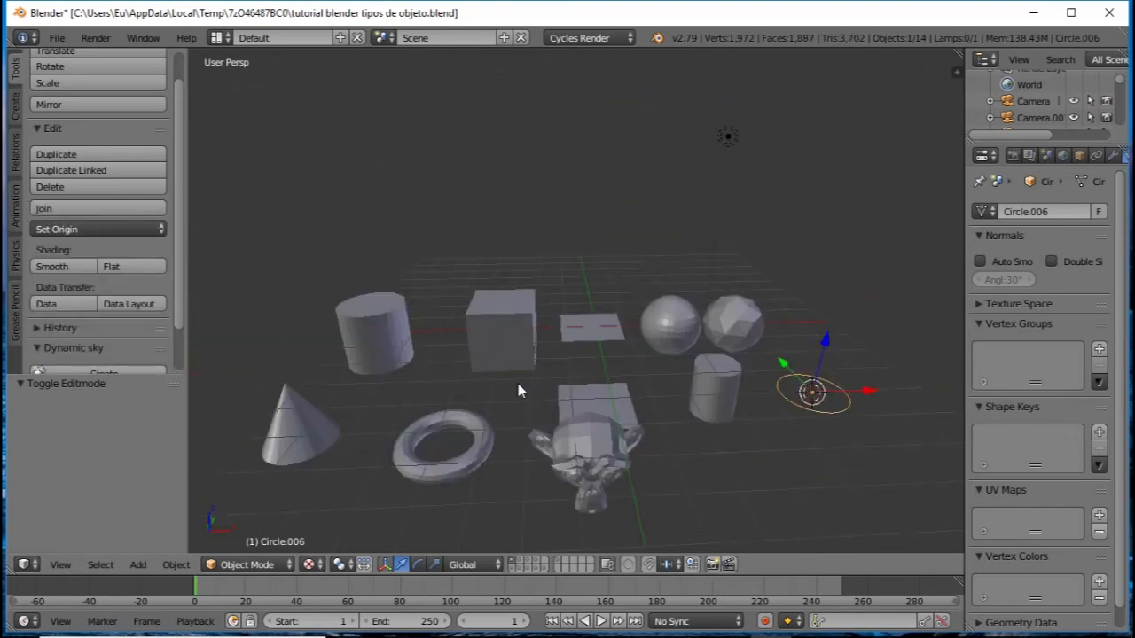
- Select the torus on the basic meshes layer and examine it up close and from the side
scroll(569, 337, up, 6)
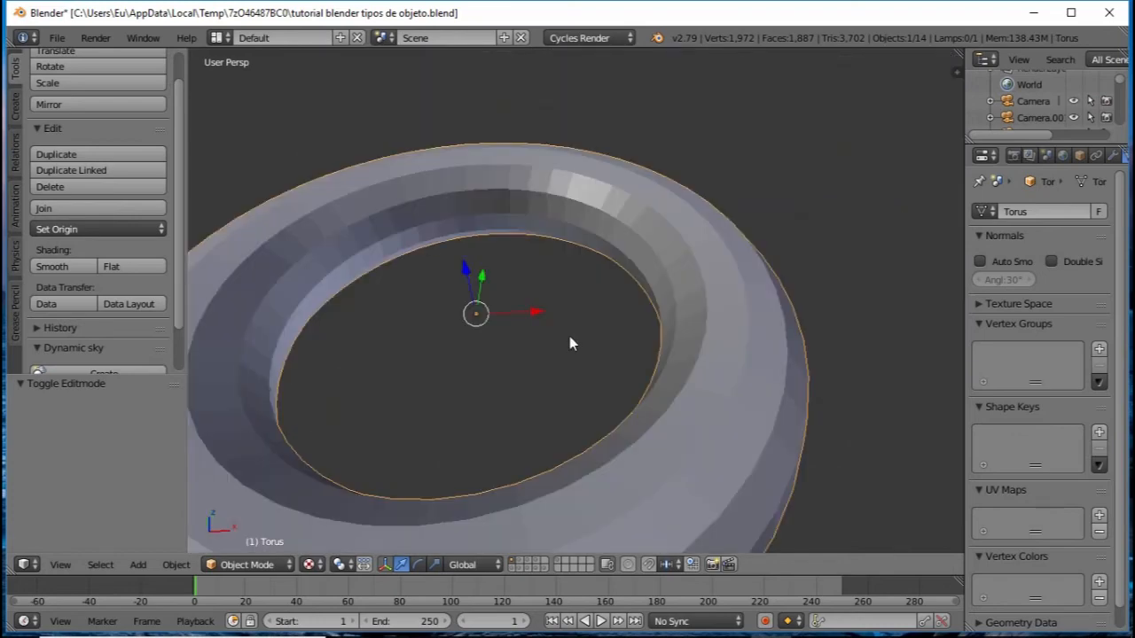
scroll(569, 337, down, 6)
middle_drag(555, 302, 555, 263)
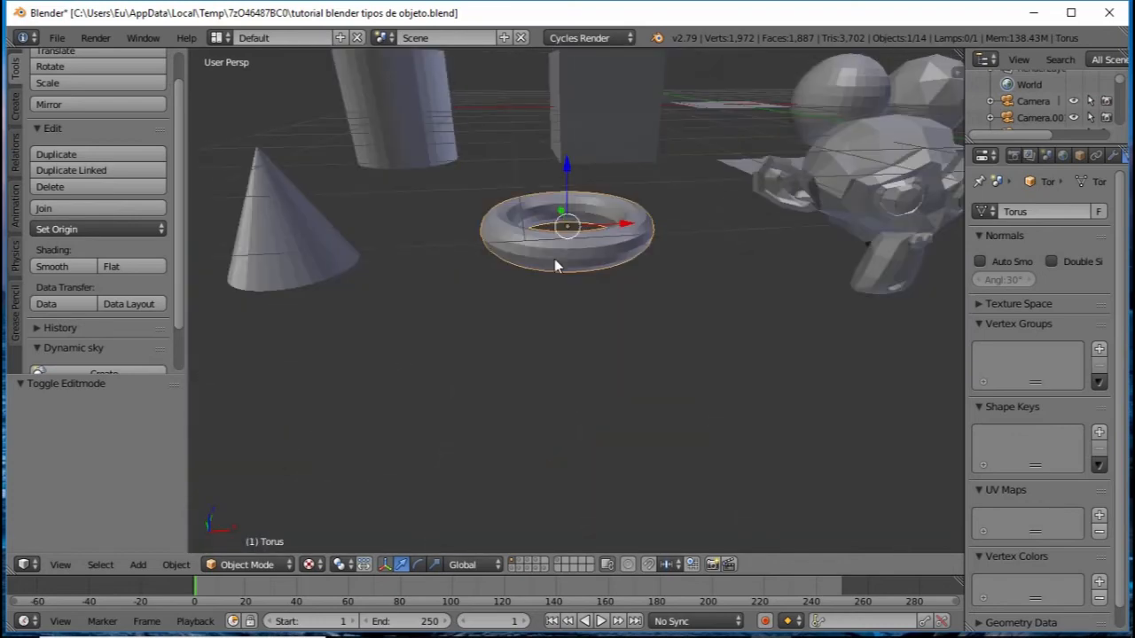
- Examine the torus's ring shape and faceted surface up close and from above
scroll(555, 268, up, 8)
scroll(551, 281, down, 5)
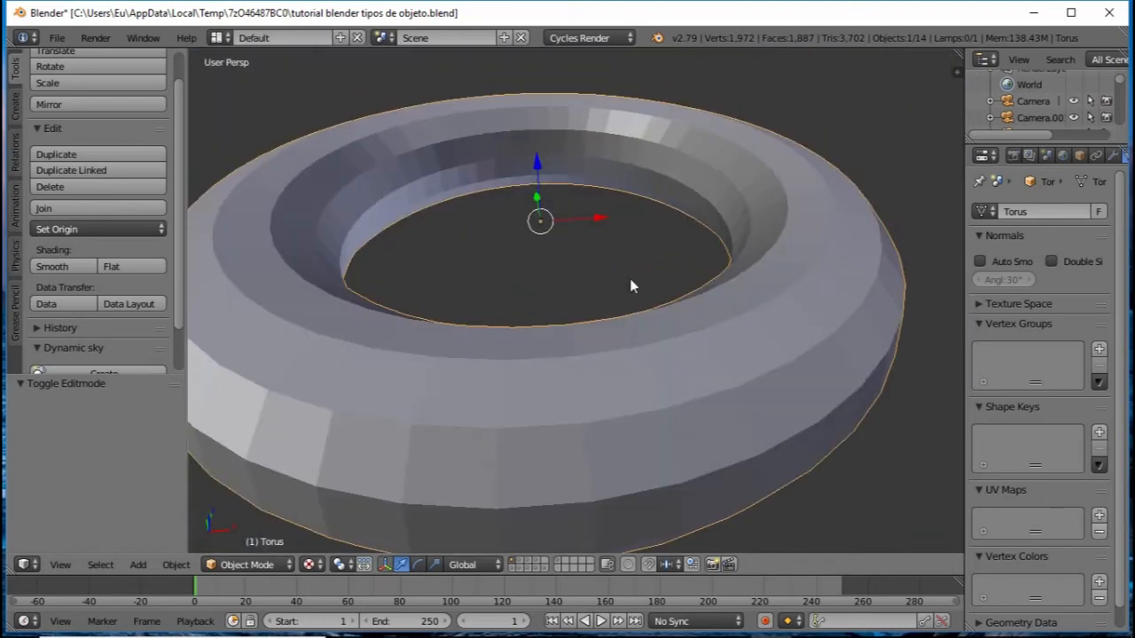
scroll(513, 230, down, 4)
middle_drag(511, 235, 514, 266)
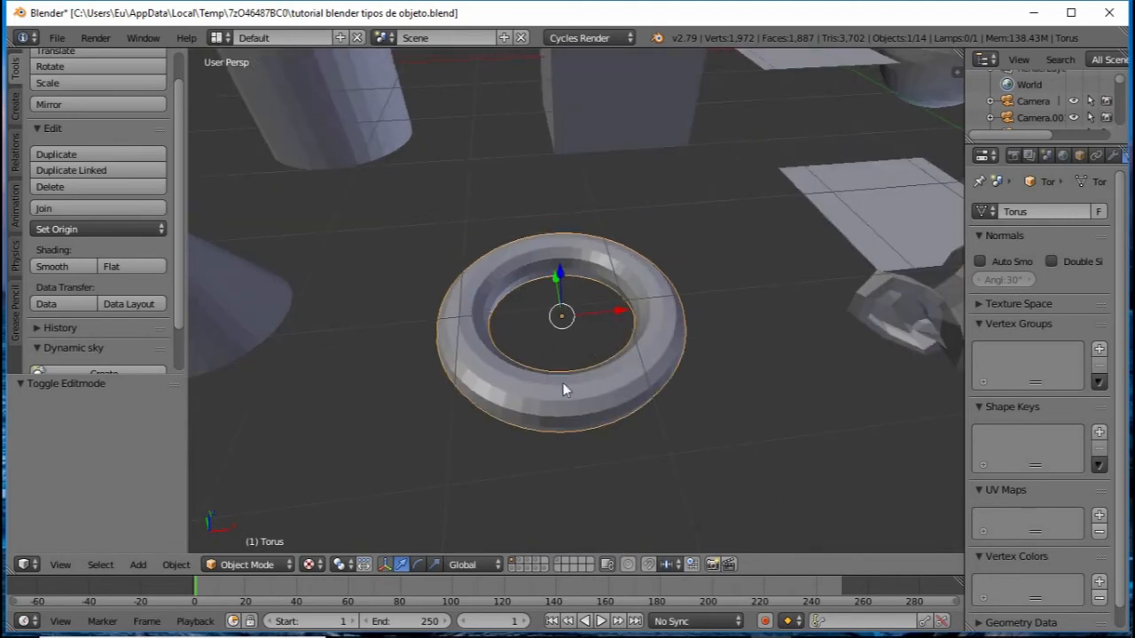
scroll(560, 377, down, 4)
middle_drag(557, 373, 560, 339)
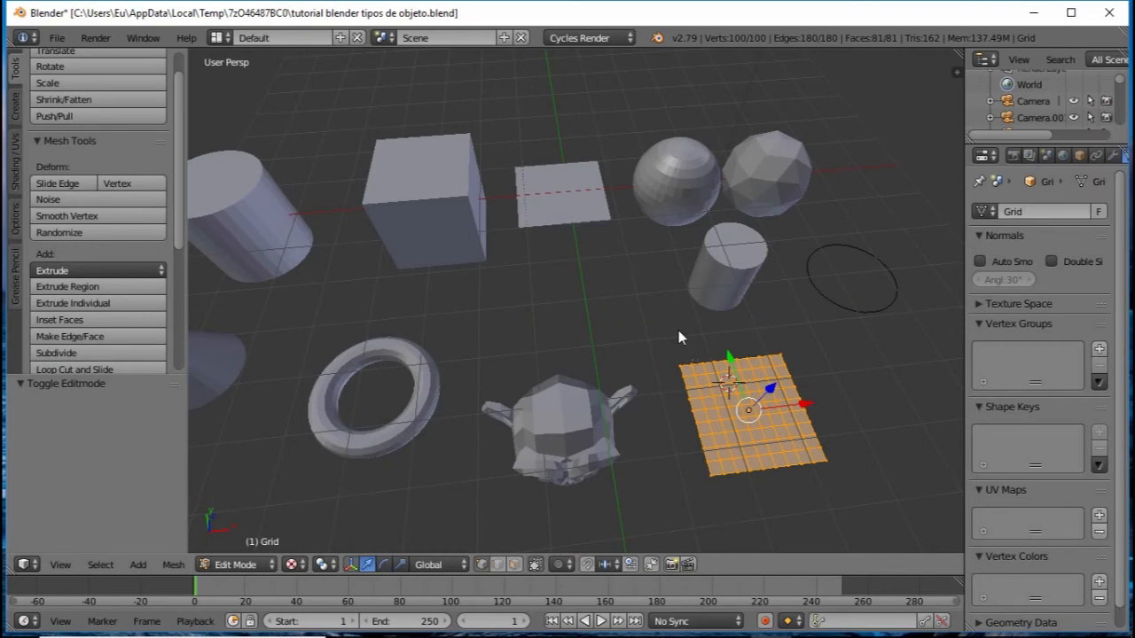
- Compare the grid's built-in subdivisions with the plain plane's single face in Edit Mode
middle_drag(679, 337, 633, 288)
scroll(523, 269, up, 3)
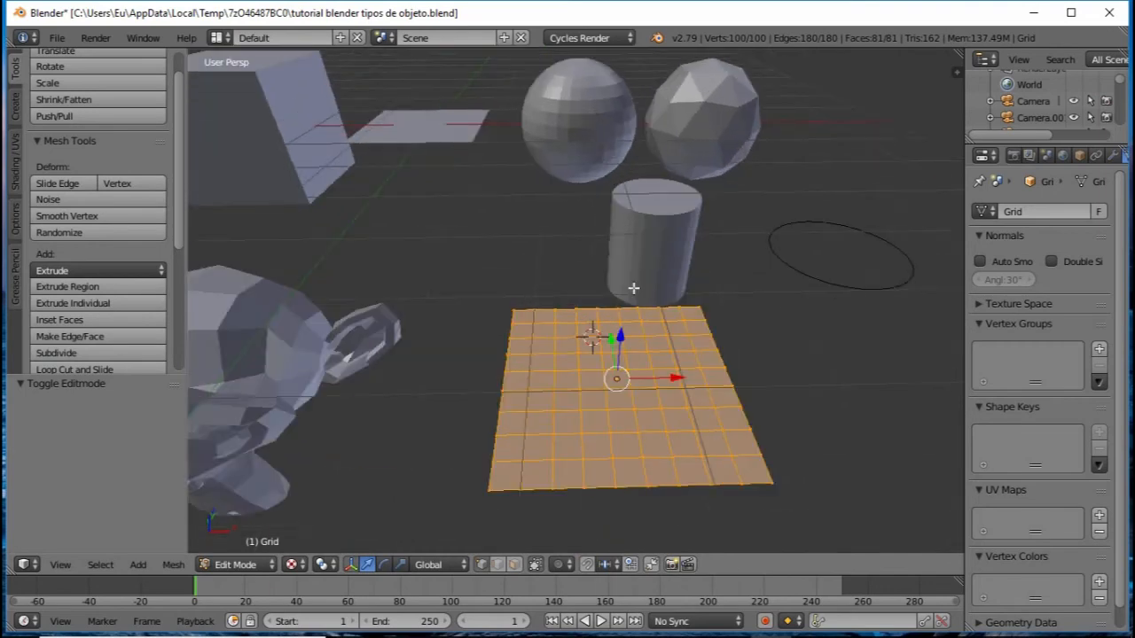
scroll(593, 292, up, 3)
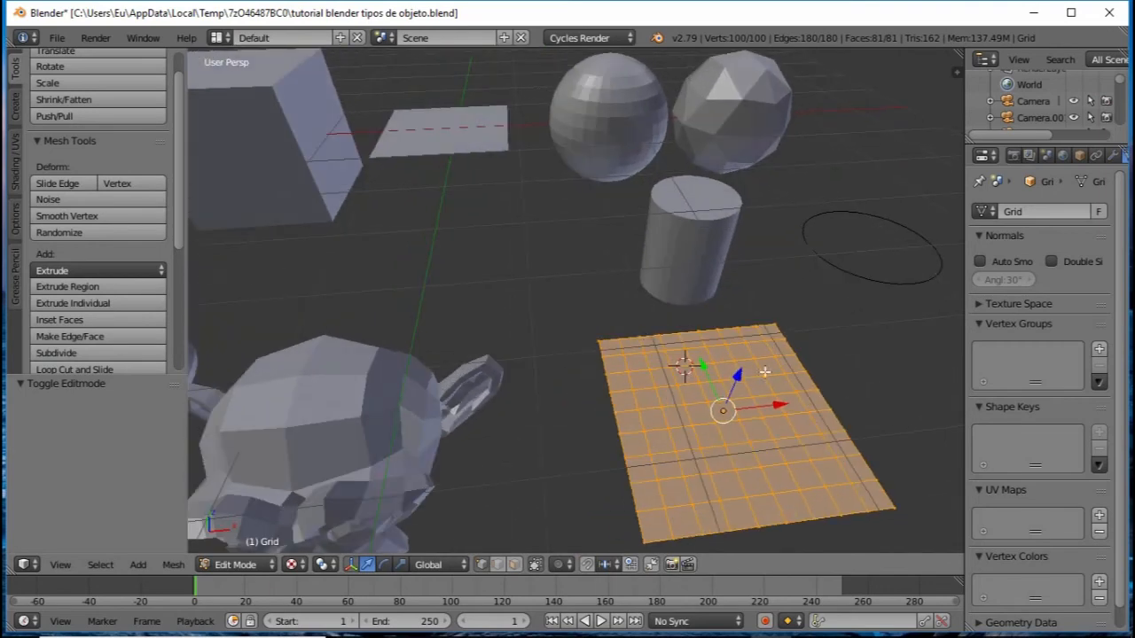
key(Tab)
right_click(472, 133)
key(Tab)
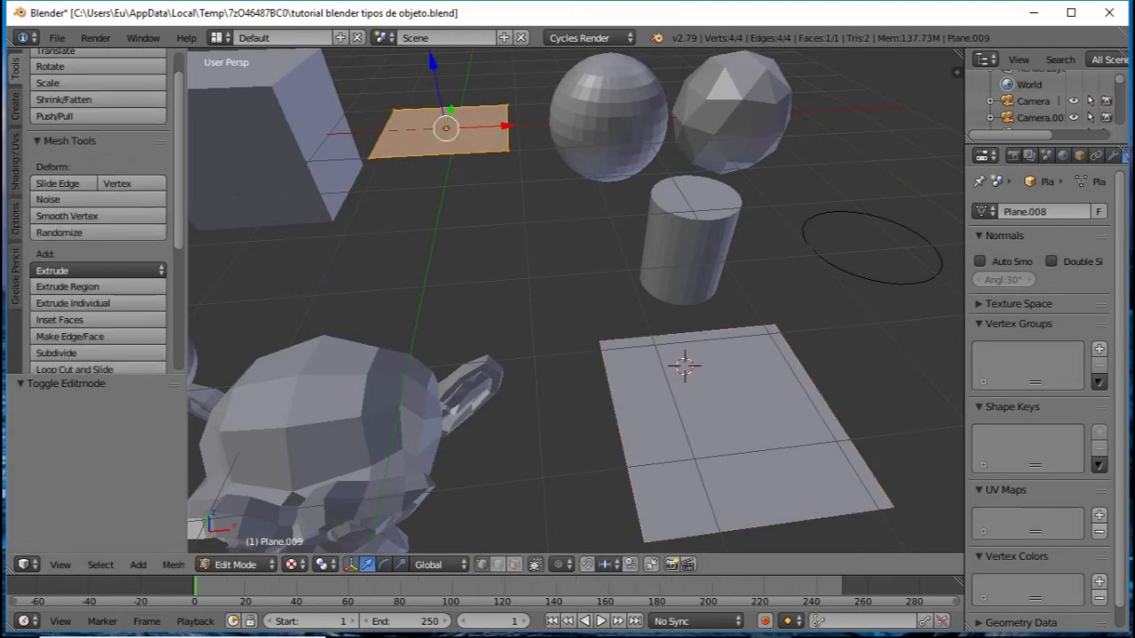
key(Tab)
- Select the grid mesh and subdivide all its faces in Edit Mode with 3 cuts
right_click(669, 389)
middle_drag(671, 484, 633, 406)
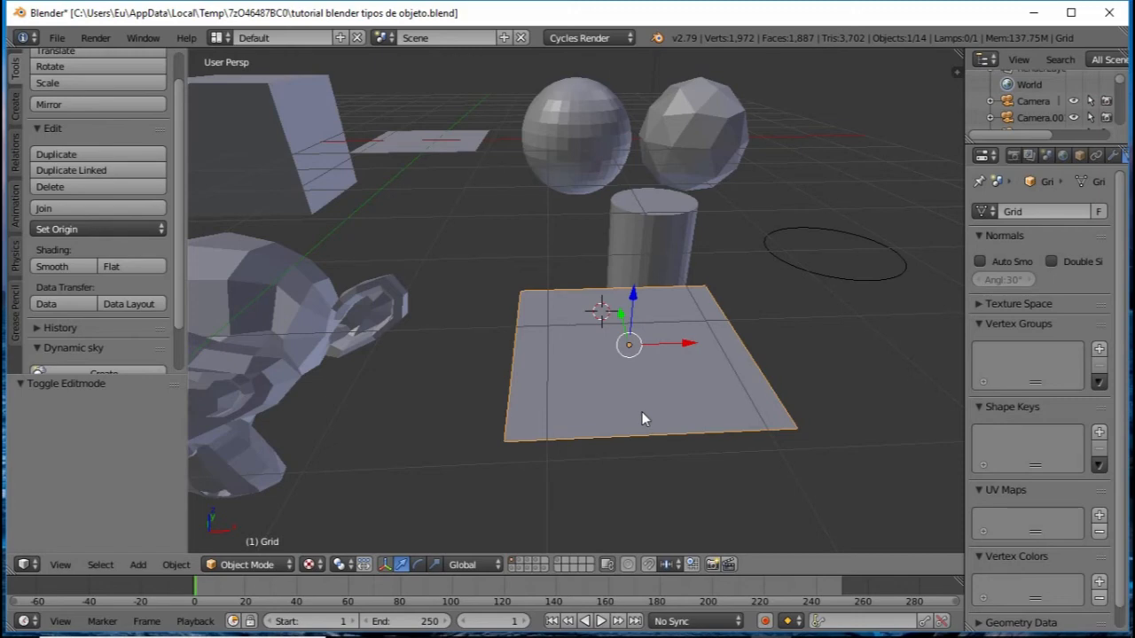
key(Tab)
key(w)
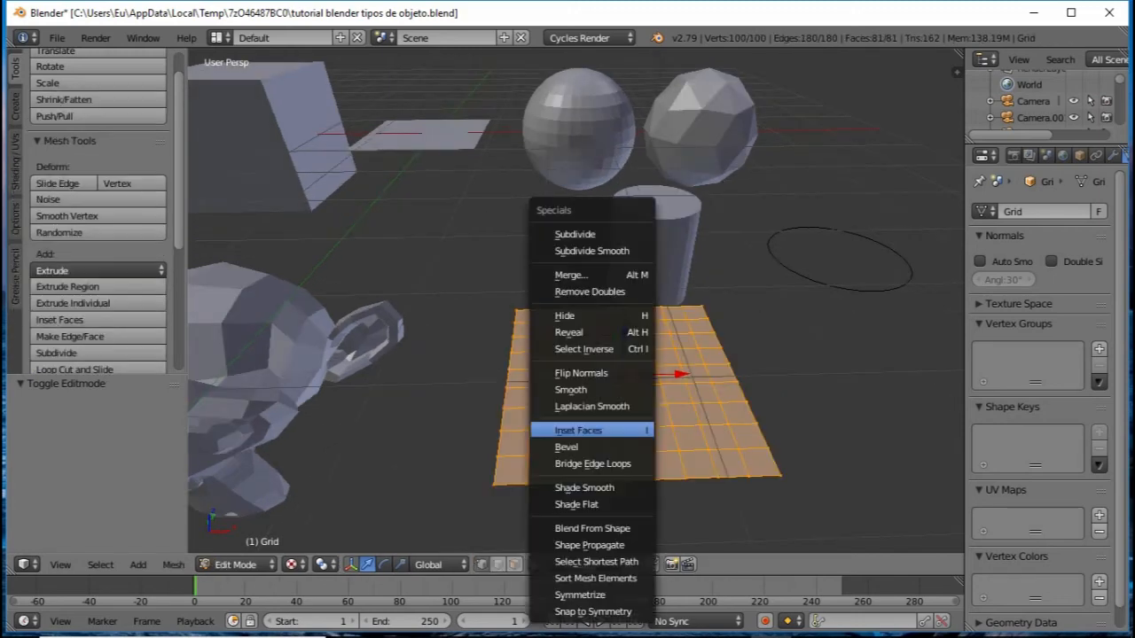
click(575, 234)
click(160, 426)
scroll(585, 412, up, 2)
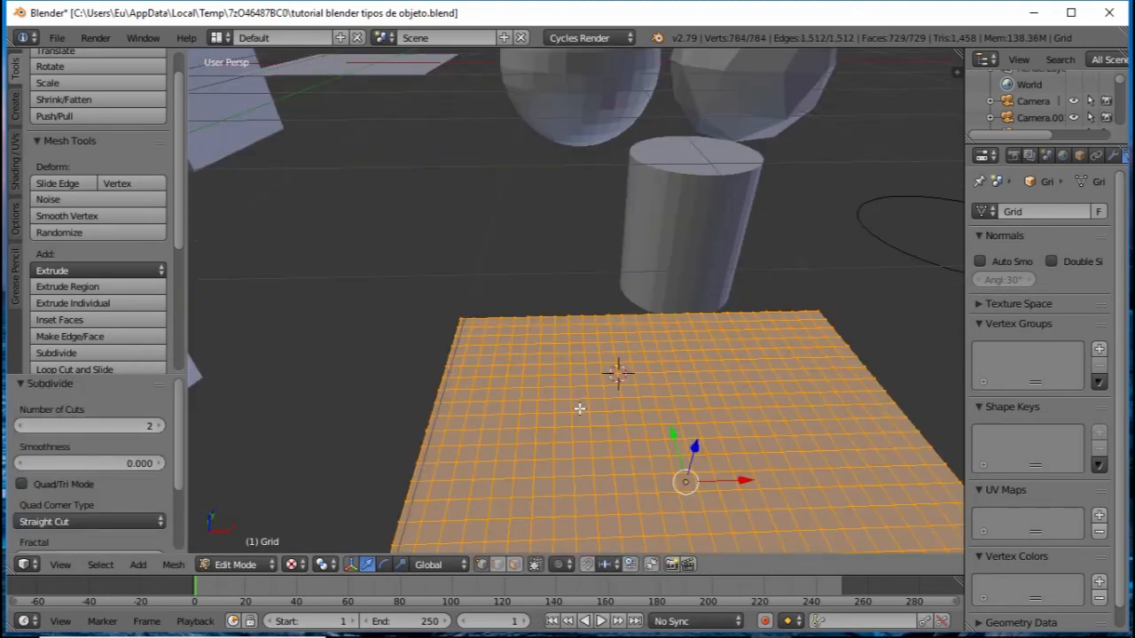
scroll(585, 413, up, 2)
click(159, 426)
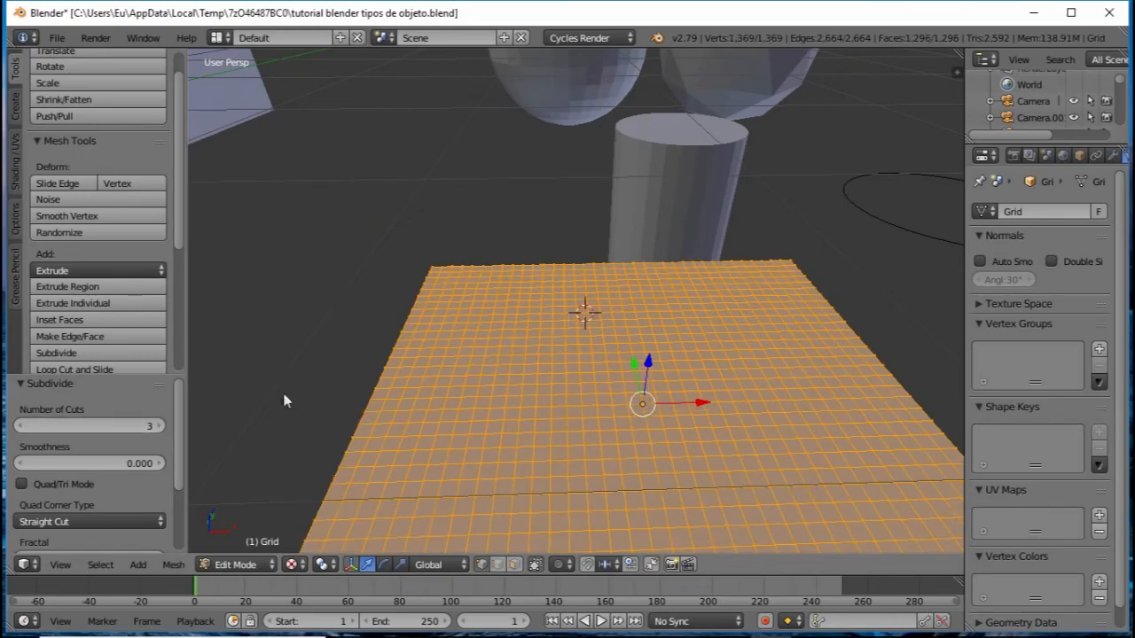
- Enable proportional editing for the subdivided grid
scroll(283, 398, down, 3)
click(563, 566)
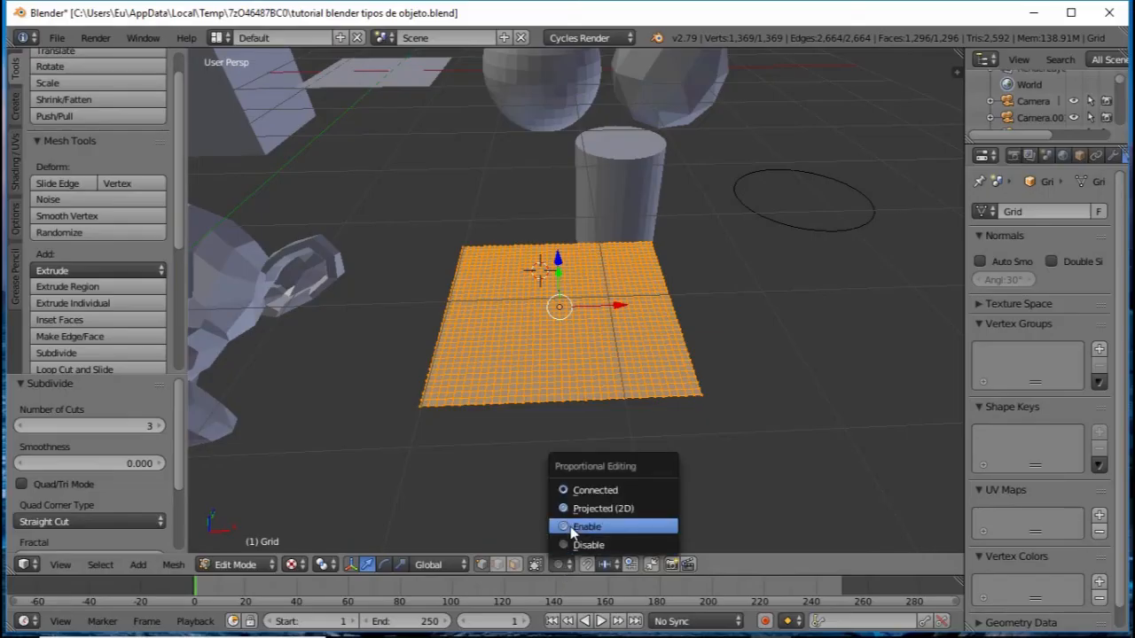
click(572, 529)
scroll(522, 311, up, 2)
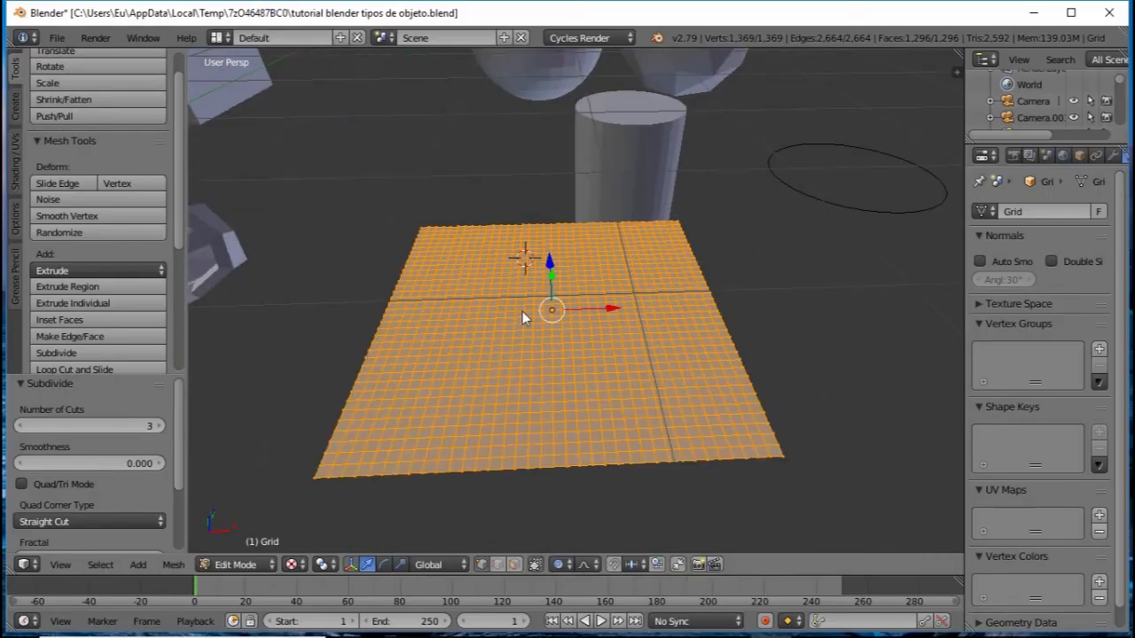
scroll(522, 311, down, 1)
scroll(480, 279, up, 2)
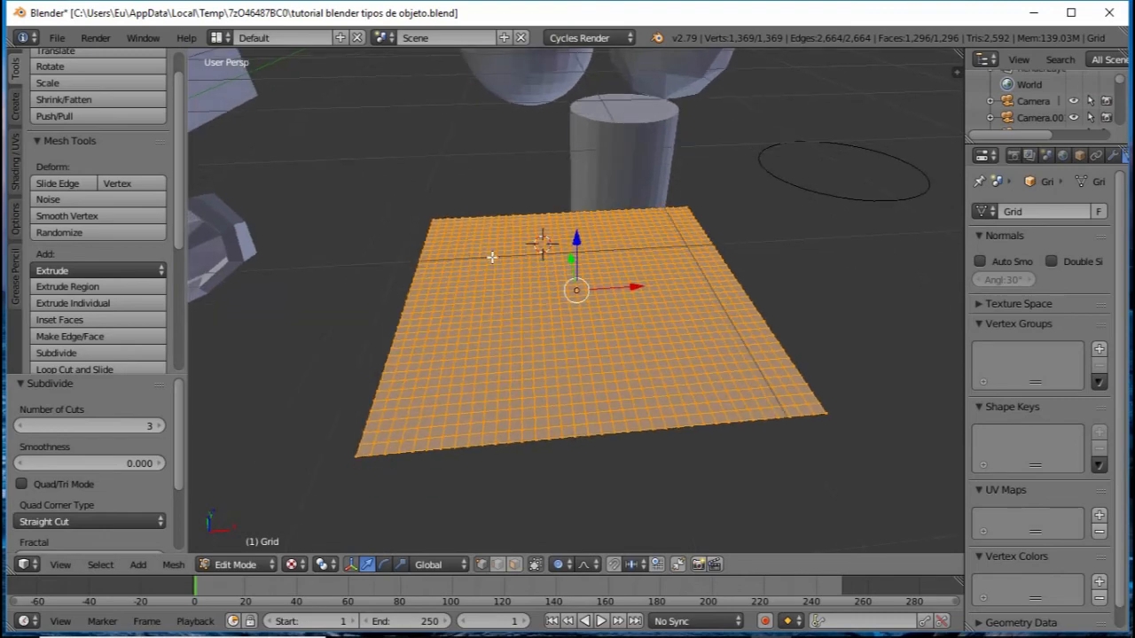
- Raise individual grid vertices along Z with smooth proportional falloff to form terrain-like hills
right_click(464, 254)
drag(455, 202, 524, 185)
scroll(453, 164, up, 3)
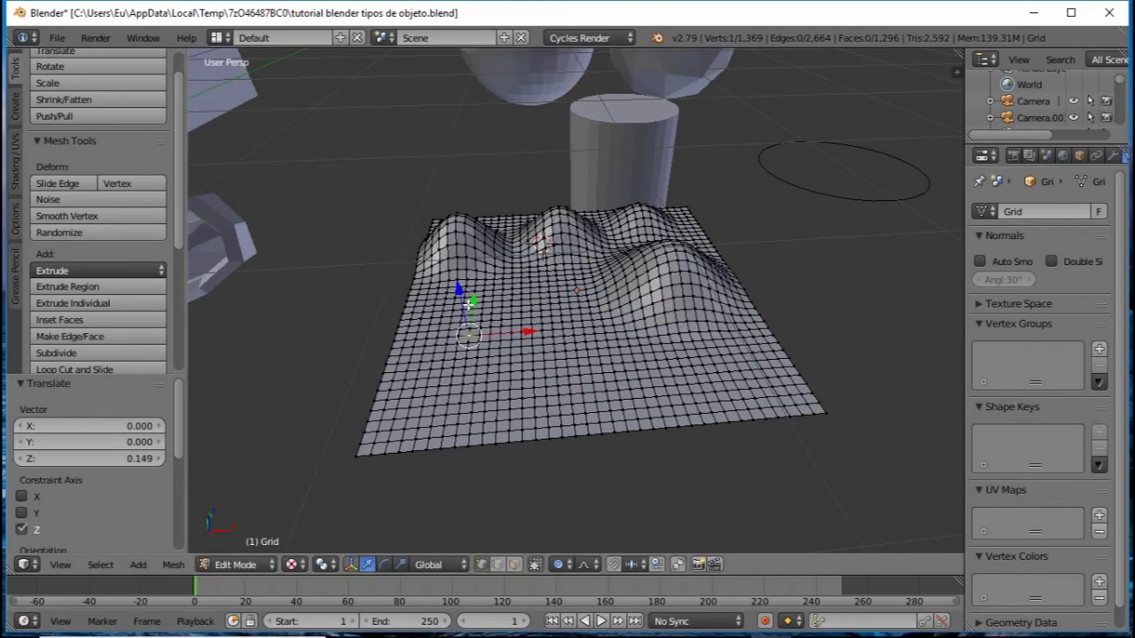
key(g)
key(z)
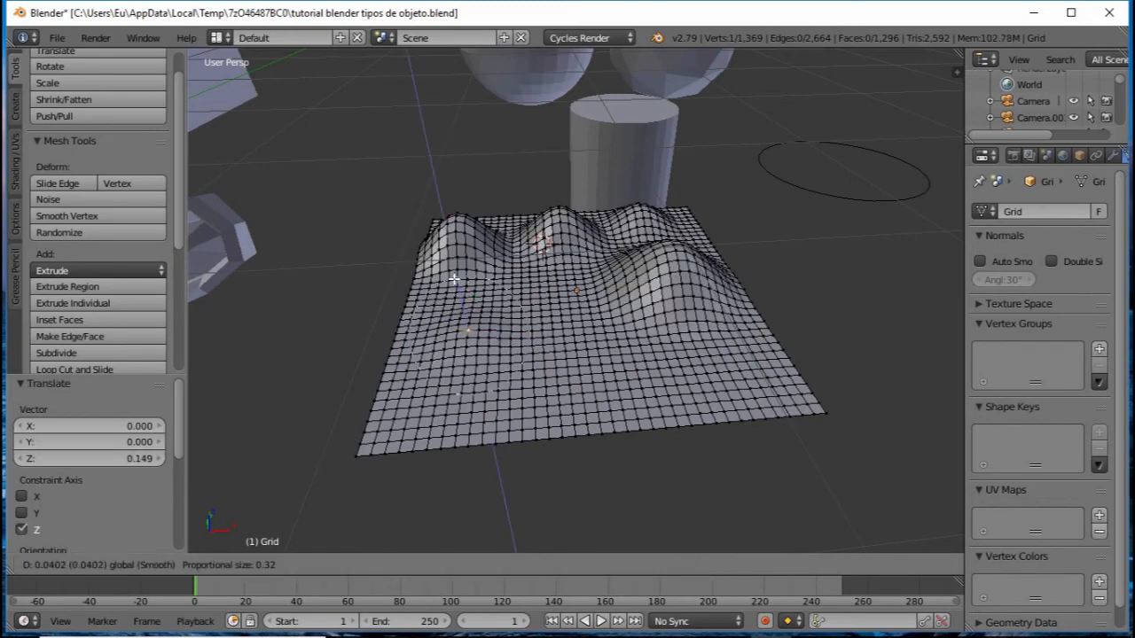
click(455, 272)
right_click(551, 299)
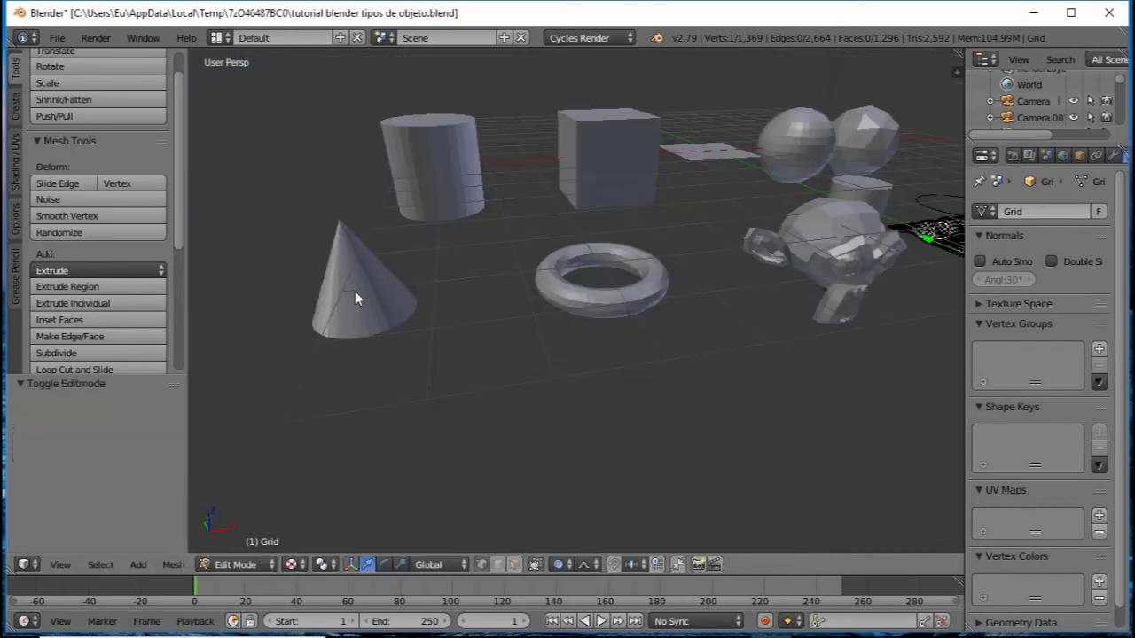
- Leave the grid's Edit Mode, select the cone and move it about 1.42 units along X
key(Tab)
right_click(354, 291)
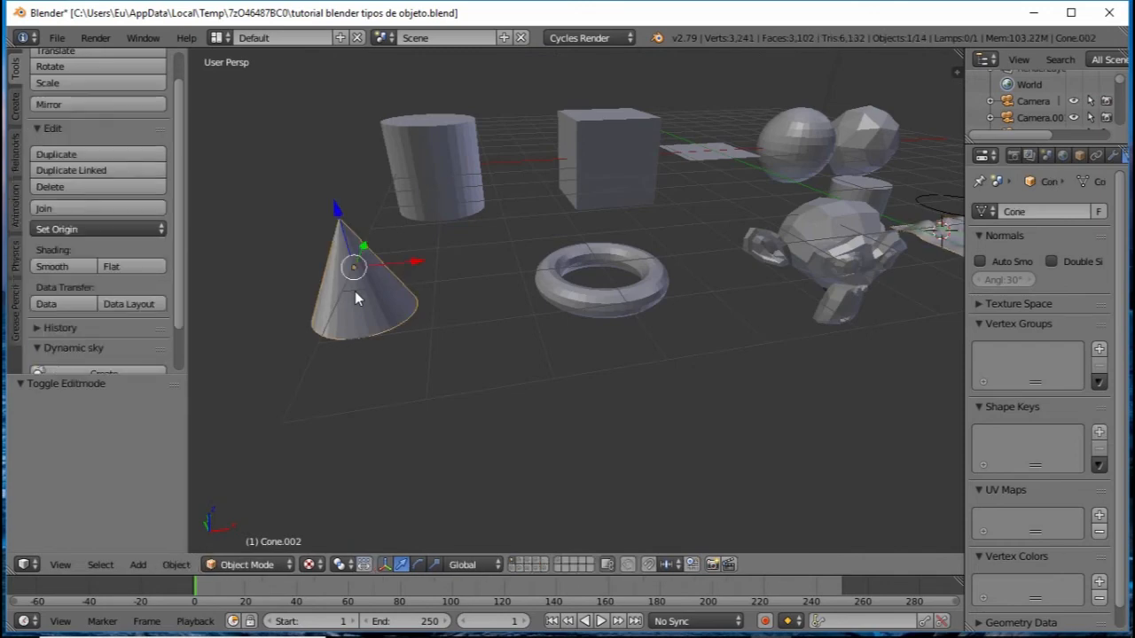
shift+middle_drag(393, 276, 448, 279)
drag(504, 266, 575, 269)
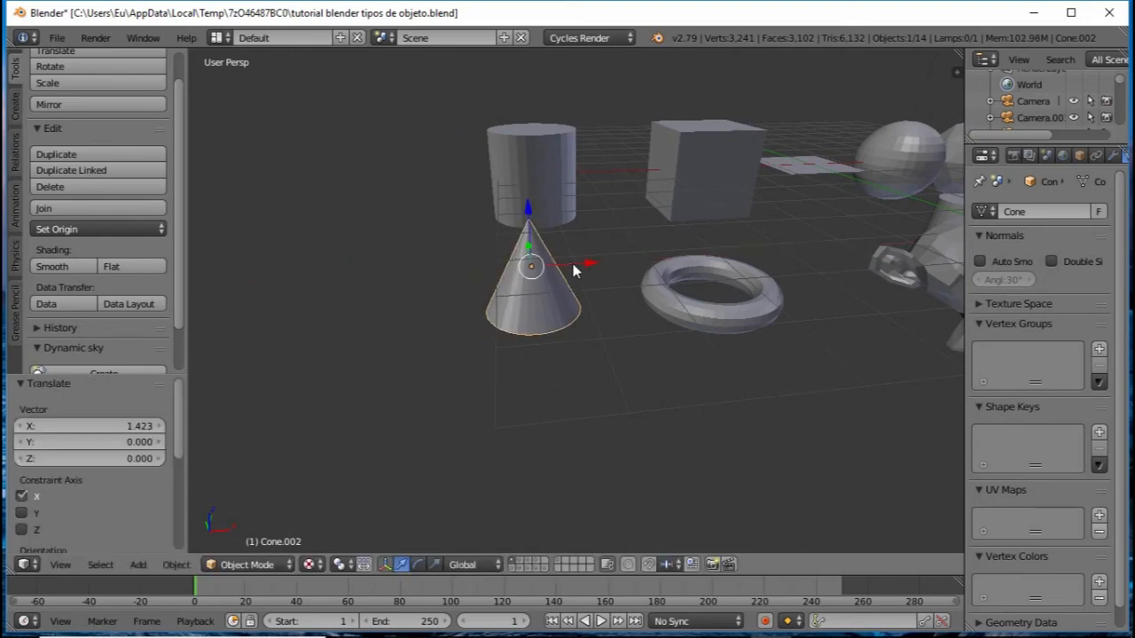
mouse_move(545, 283)
middle_down()
mouse_move(531, 273)
mouse_move(538, 294)
middle_up()
scroll(533, 281, up, 1)
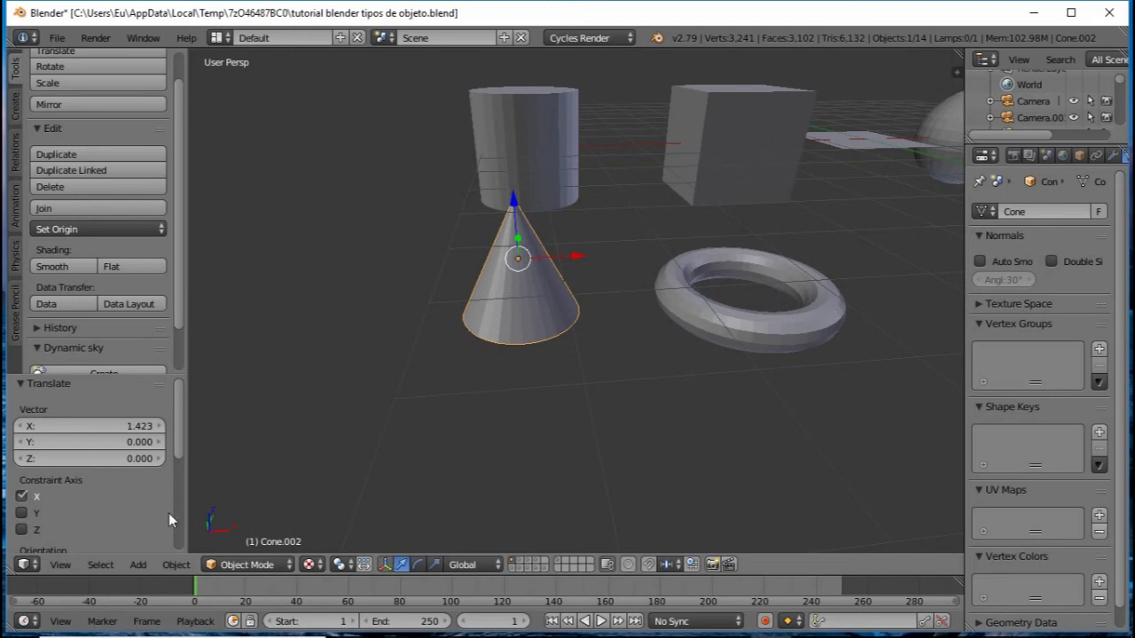
- Display the cone examples layer and examine the green horn, the striped traffic cone and the stepped pyramid
click(520, 569)
shift+middle_drag(423, 227, 474, 367)
scroll(474, 365, up, 2)
middle_drag(474, 307, 488, 275)
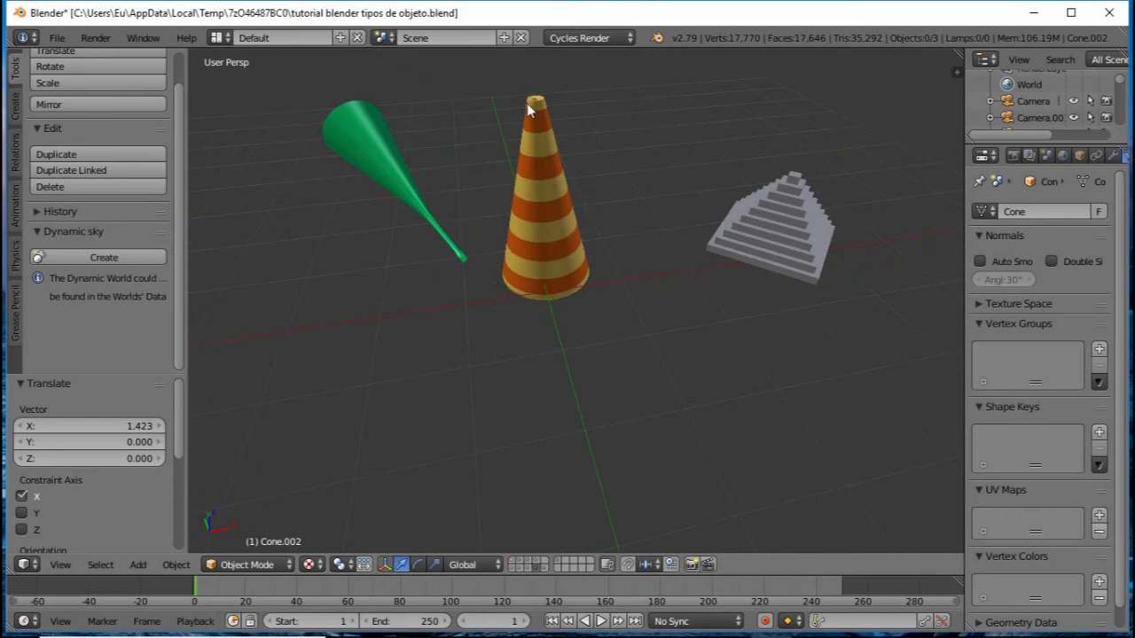
middle_drag(545, 171, 459, 226)
middle_drag(524, 308, 481, 254)
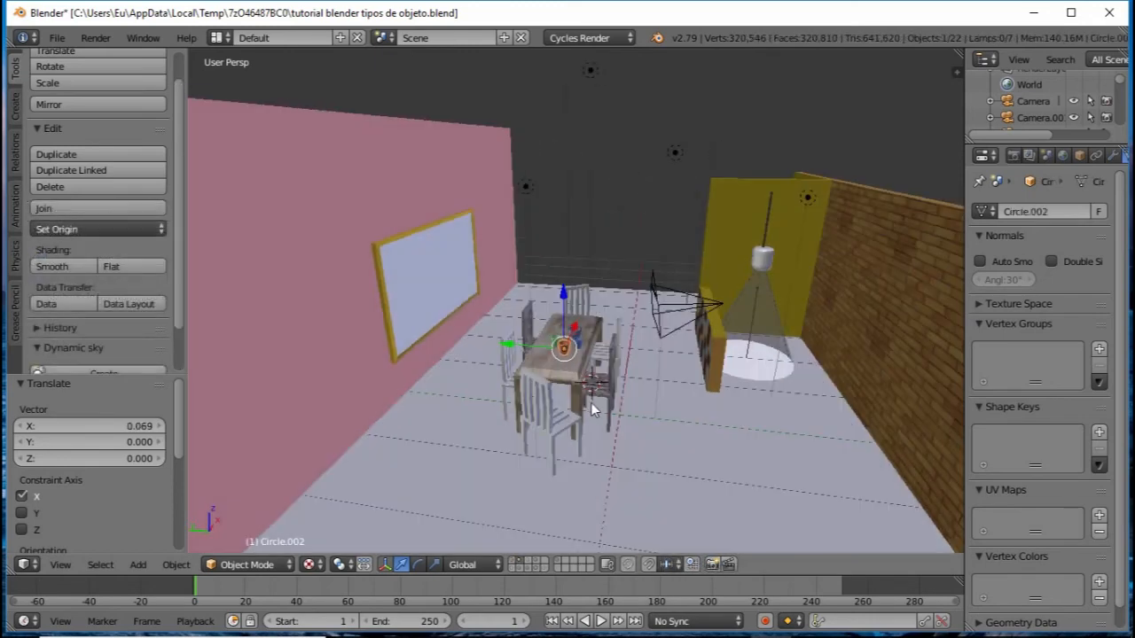
- Examine the dining room scene with its table, chairs, walls and framed panel from several angles
middle_drag(619, 400, 618, 155)
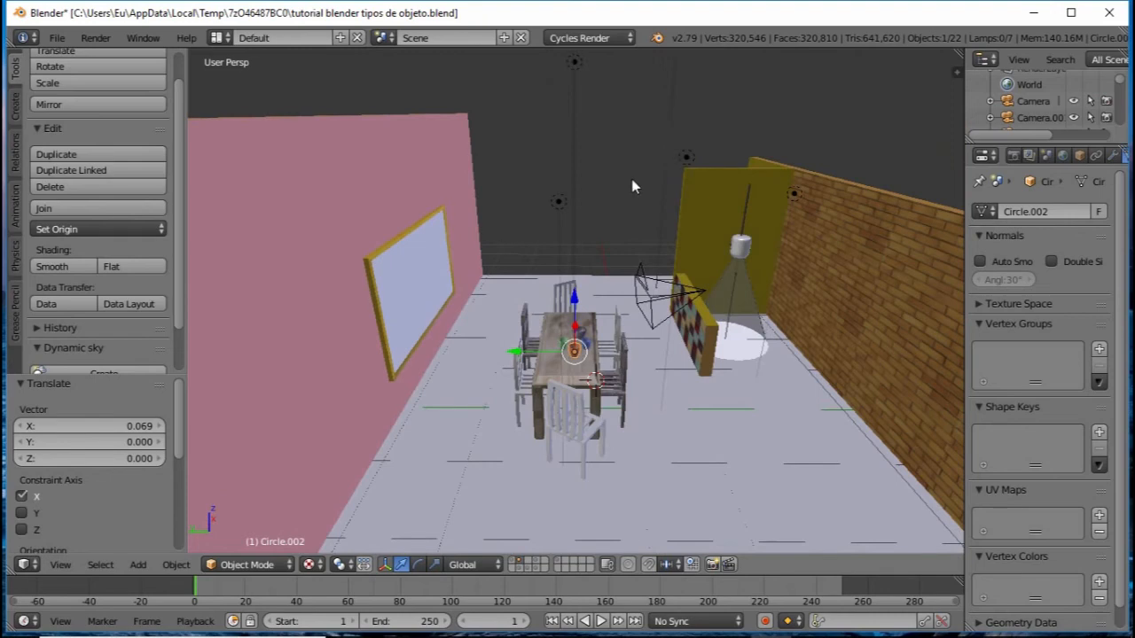
middle_drag(631, 184, 450, 253)
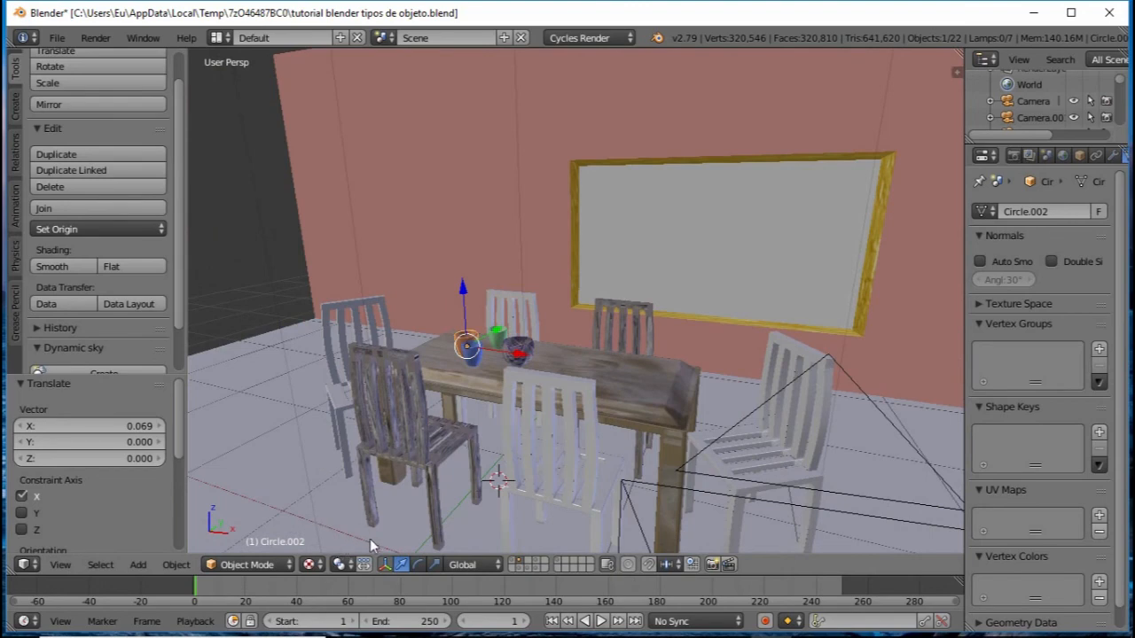
middle_drag(603, 304, 579, 275)
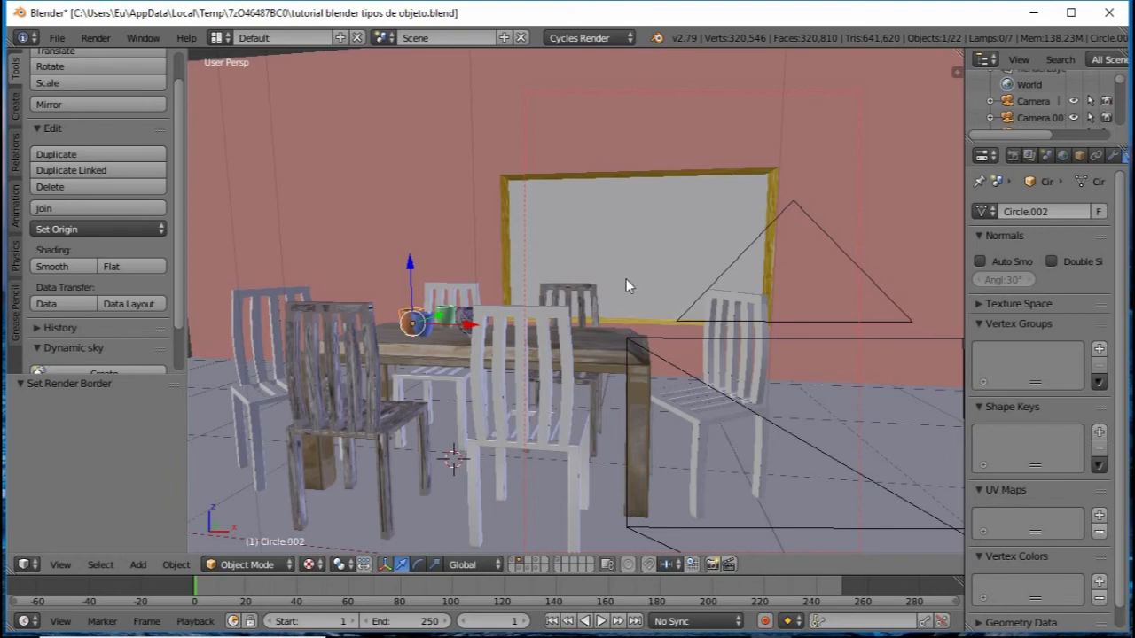
- Set the viewport shading of the dining room to Rendered and open the Sampling render settings
click(315, 565)
click(315, 565)
click(315, 565)
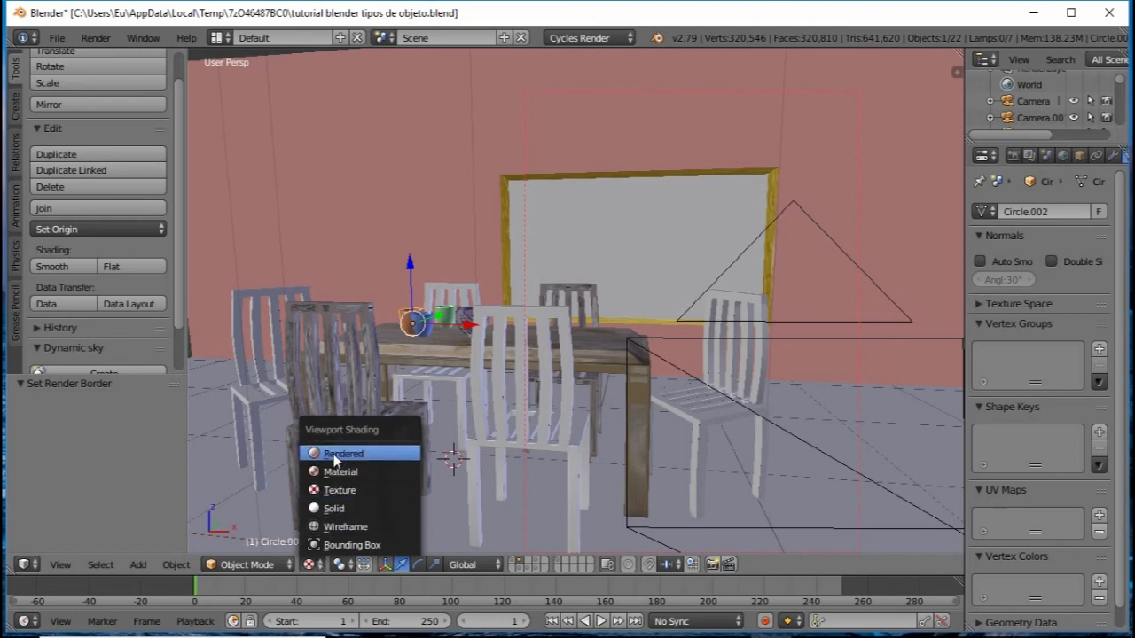
click(335, 453)
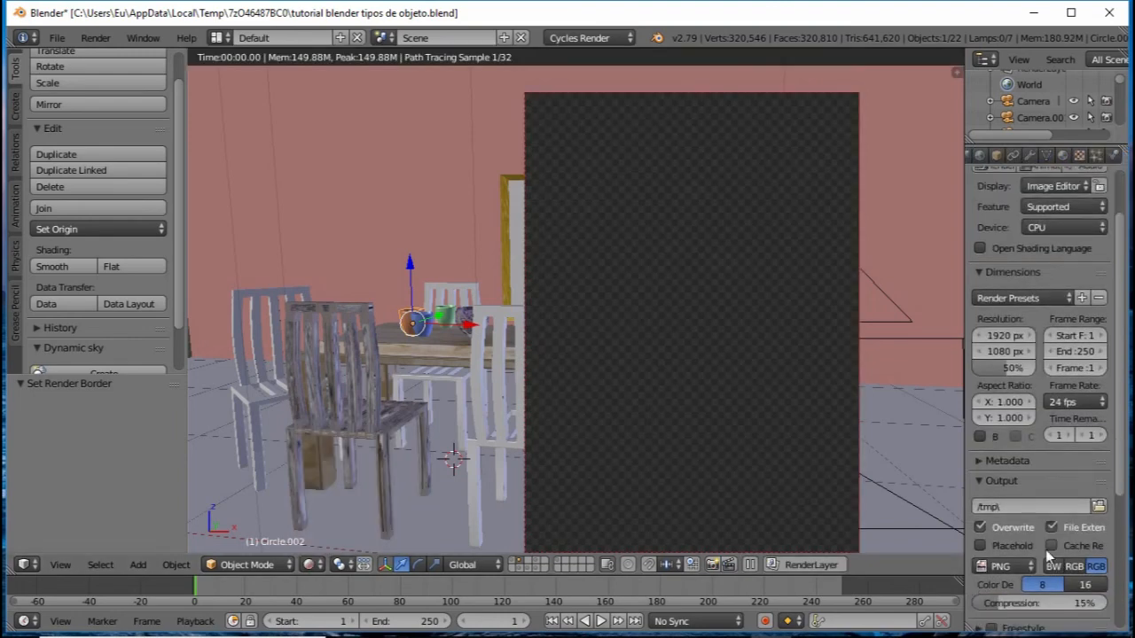
scroll(1045, 550, down, 3)
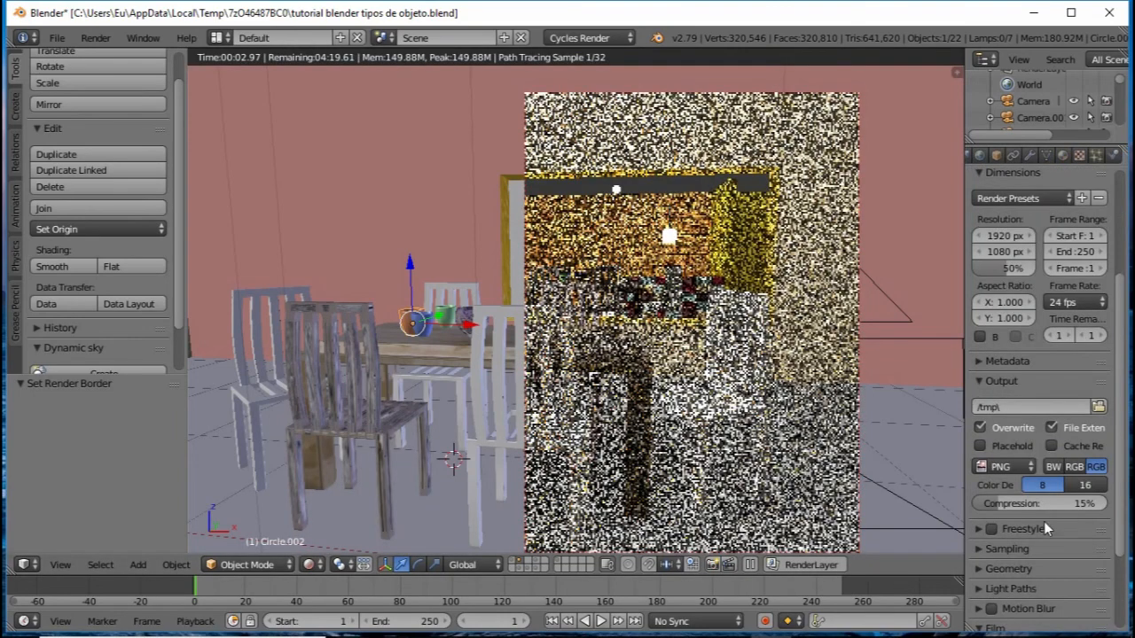
click(989, 549)
scroll(1004, 586, down, 1)
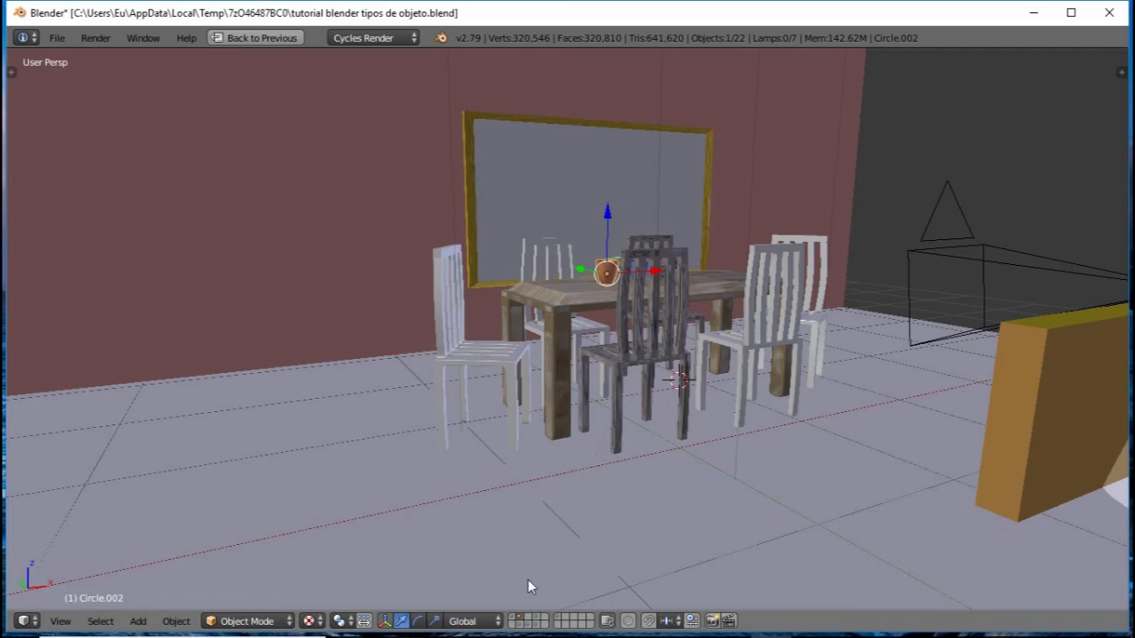
- Switch from the room to the layer holding the open box and the die, and frame both models
click(523, 626)
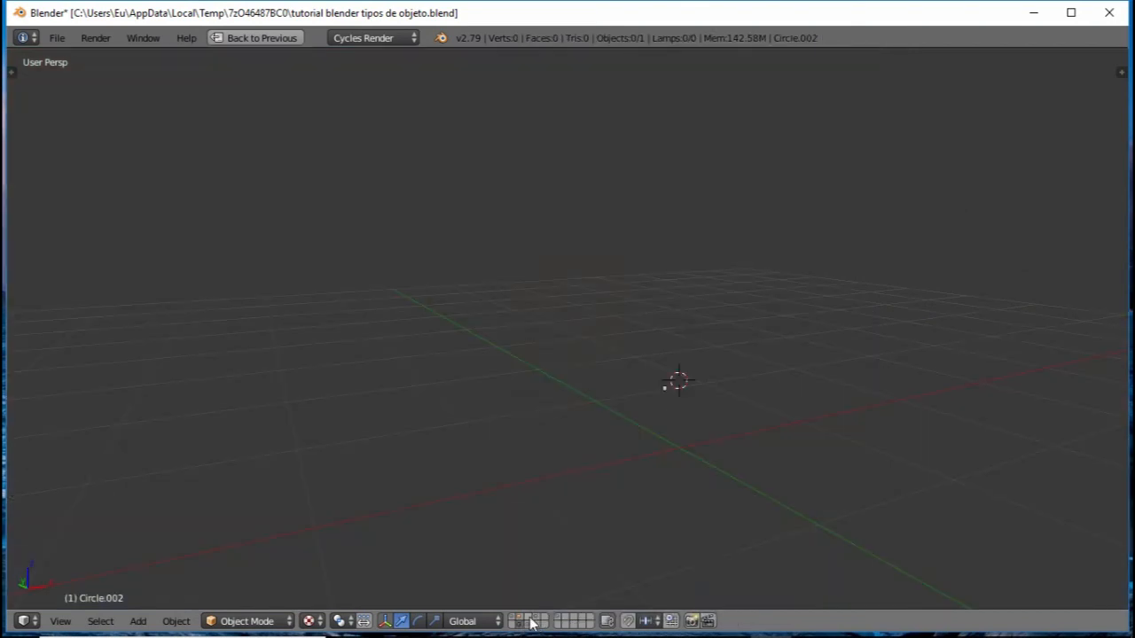
click(536, 621)
scroll(571, 420, down, 5)
middle_drag(572, 419, 501, 452)
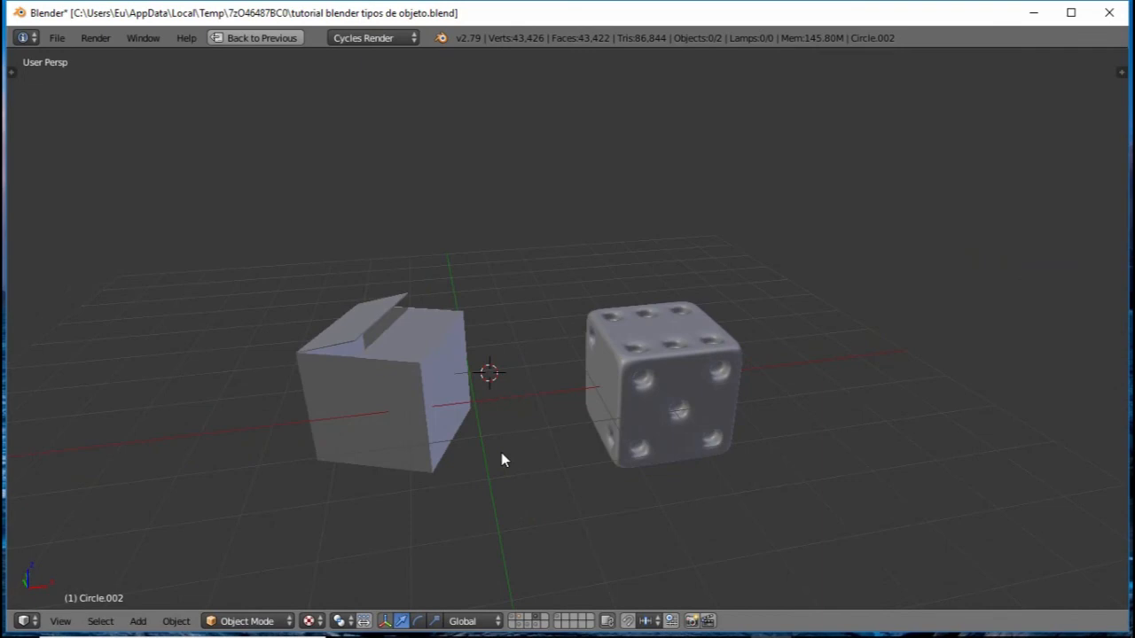
- Examine the die's rounded edges and recessed dots up close and from different sides
middle_drag(626, 405, 695, 286)
scroll(643, 315, up, 6)
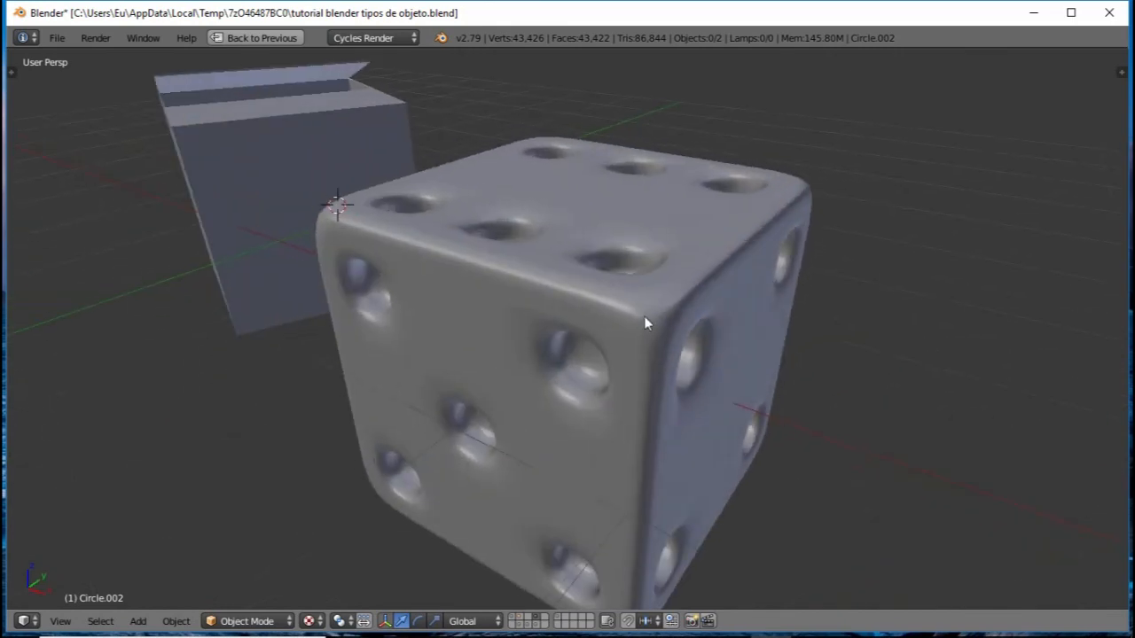
scroll(645, 303, down, 3)
scroll(687, 321, up, 3)
scroll(612, 302, down, 5)
scroll(607, 304, up, 2)
scroll(608, 310, down, 3)
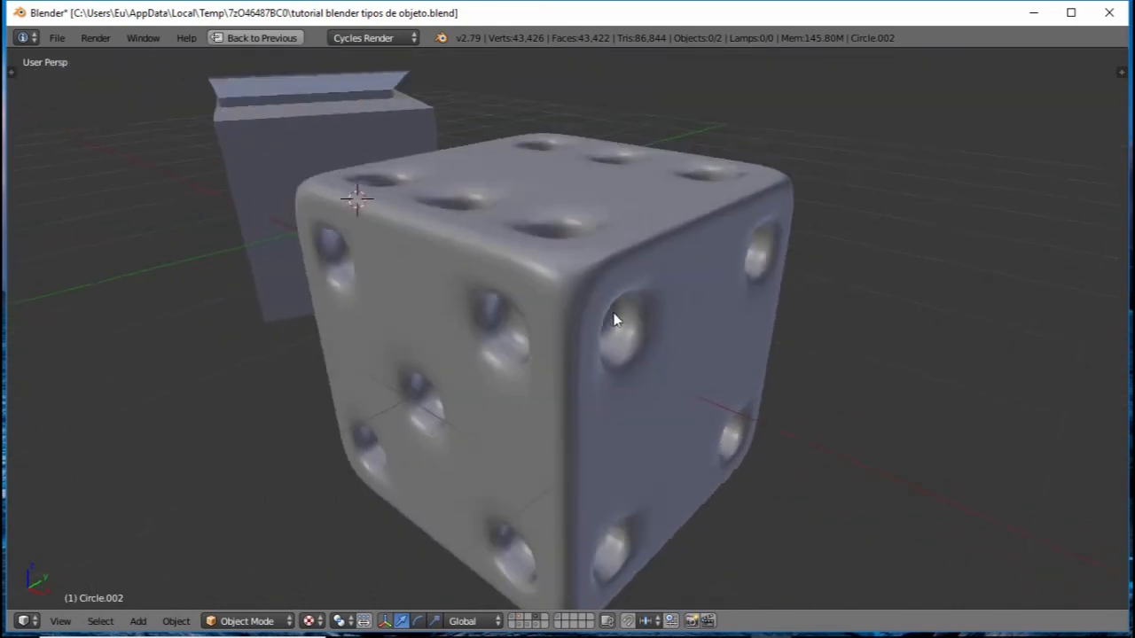
scroll(594, 306, up, 3)
middle_drag(574, 295, 630, 329)
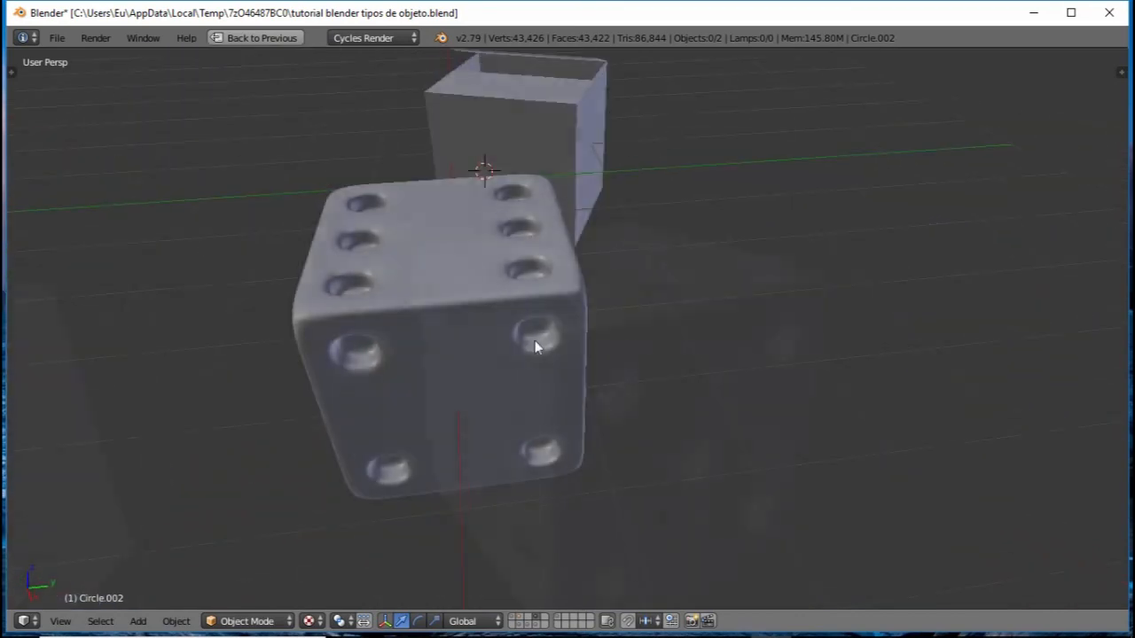
middle_drag(534, 340, 539, 305)
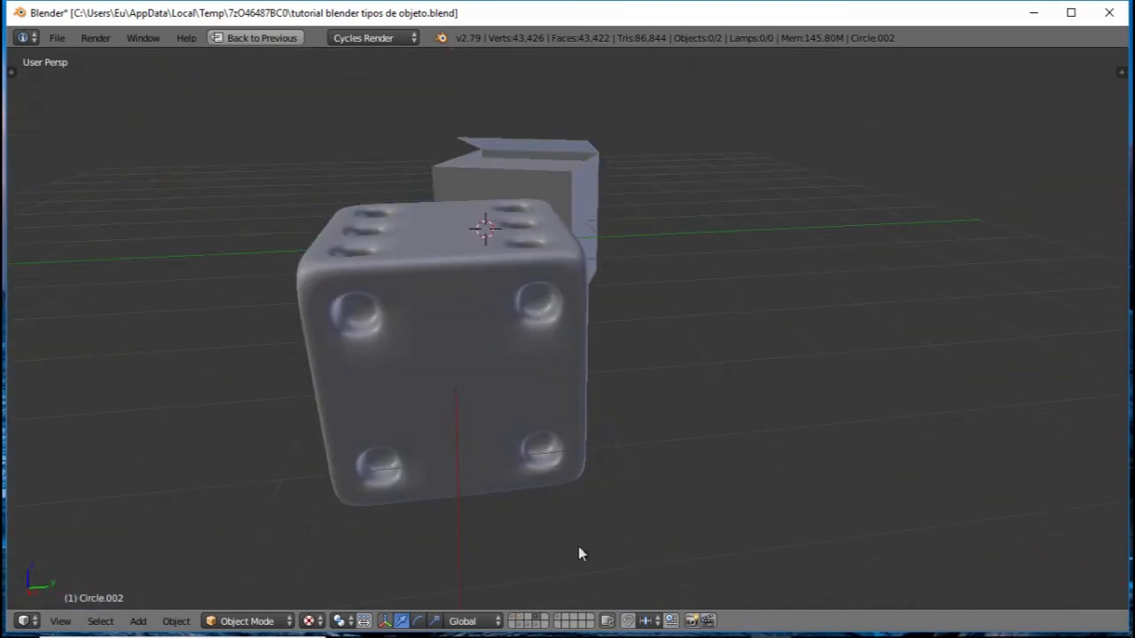
- Display the dining room layer again and view the room from the entrance and facing the table
click(520, 620)
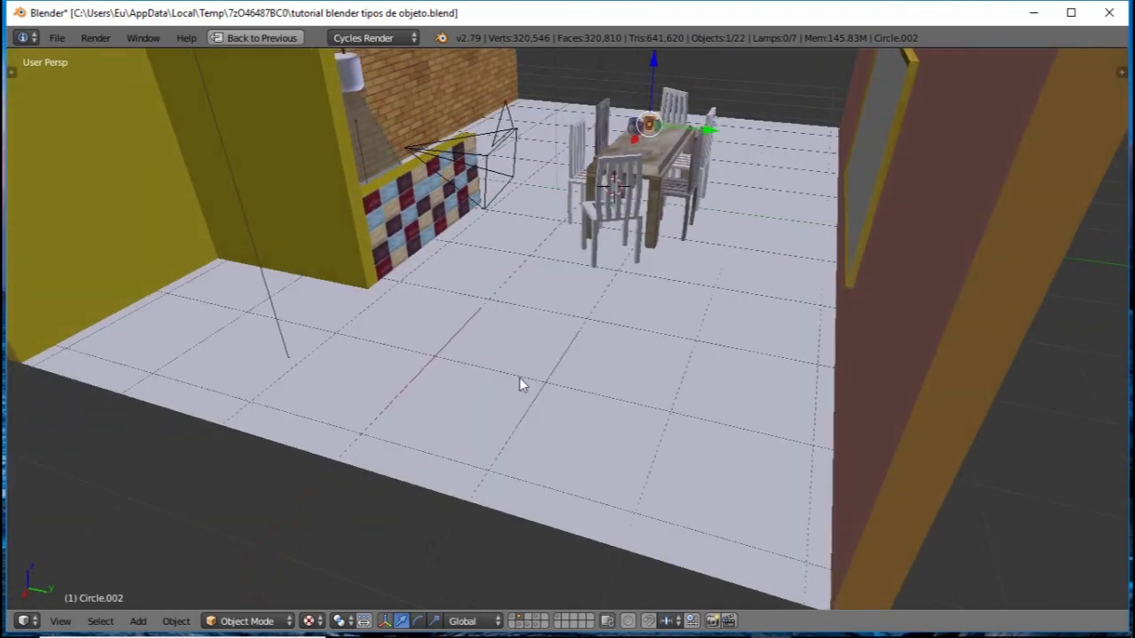
shift+middle_drag(521, 471, 528, 529)
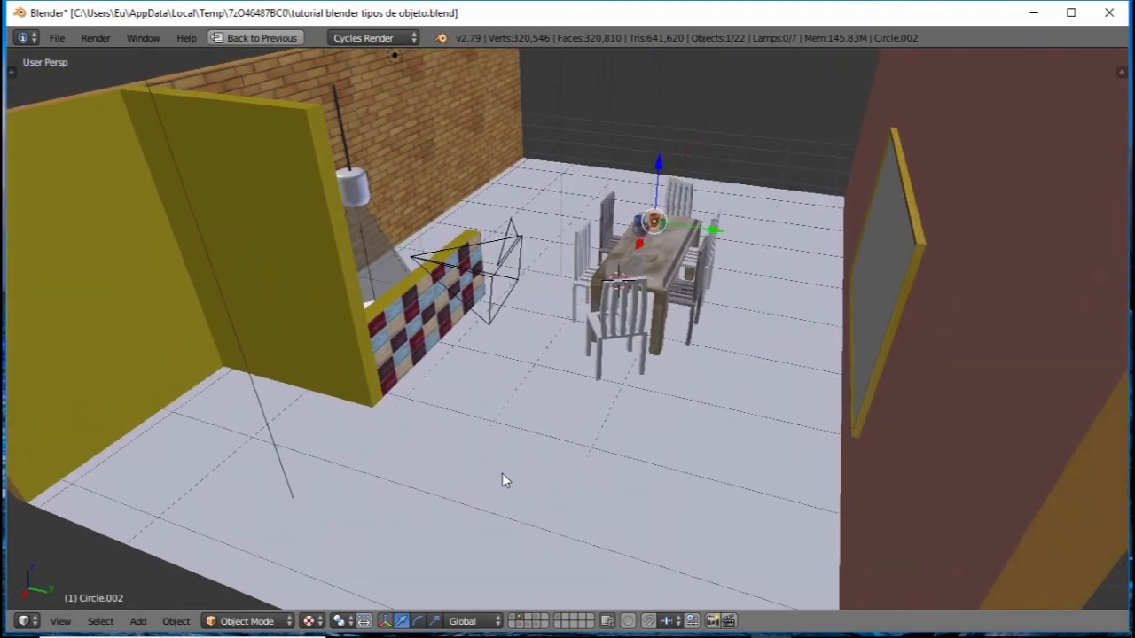
middle_drag(499, 469, 490, 464)
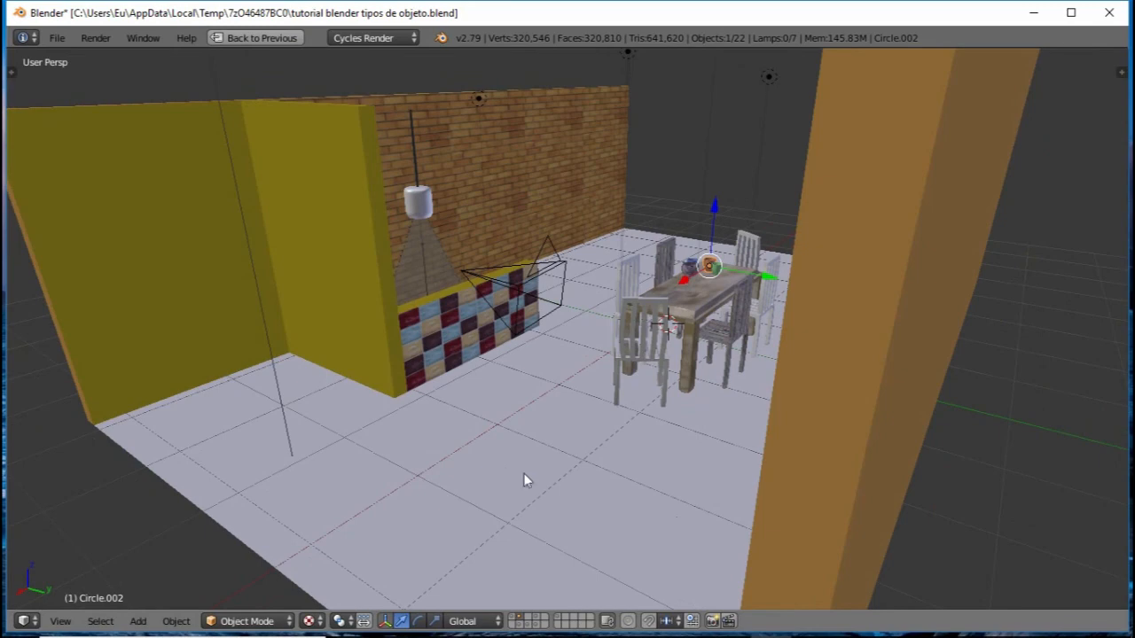
middle_drag(524, 473, 909, 435)
mouse_move(683, 435)
middle_down()
mouse_move(739, 385)
mouse_move(728, 452)
mouse_move(790, 470)
mouse_move(848, 435)
mouse_move(517, 387)
mouse_move(715, 475)
mouse_move(667, 421)
mouse_move(689, 438)
middle_up()
scroll(711, 474, up, 1)
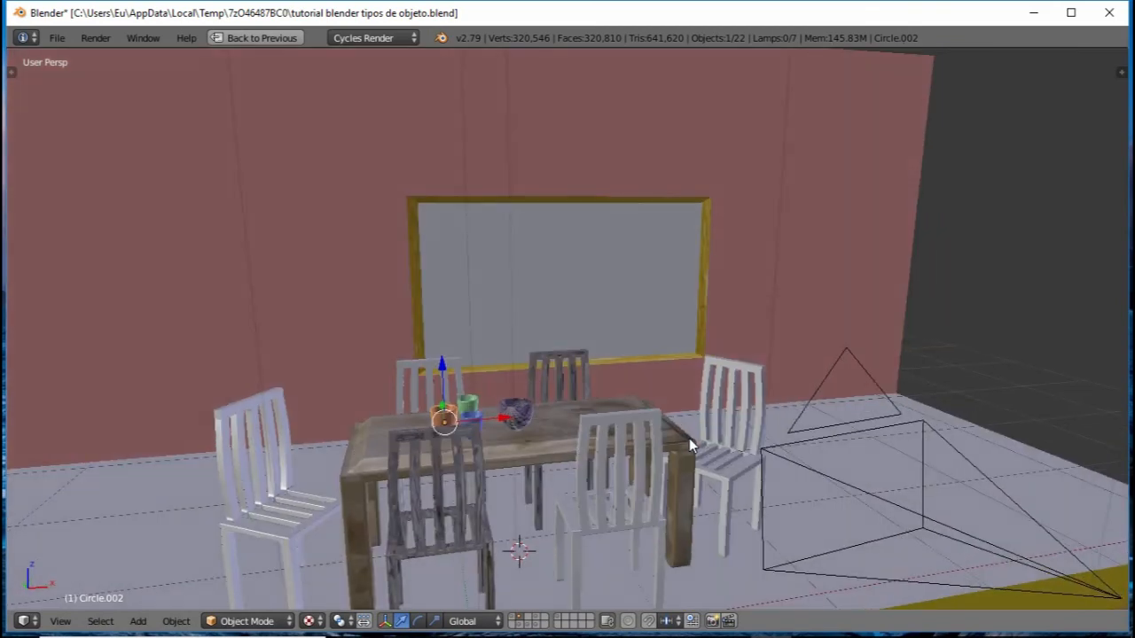